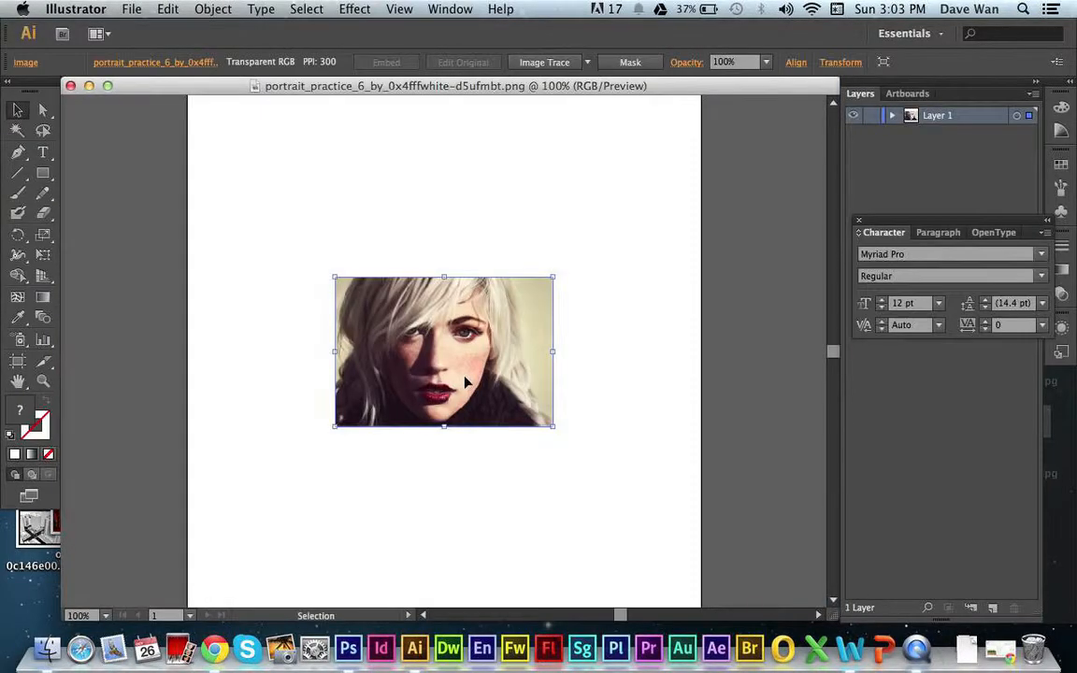
- Delete the portrait from the portrait_practice document and close that document without saving the changes
{"action": "left_click_drag", "start_coordinate": [454, 347], "coordinate": [549, 409]}
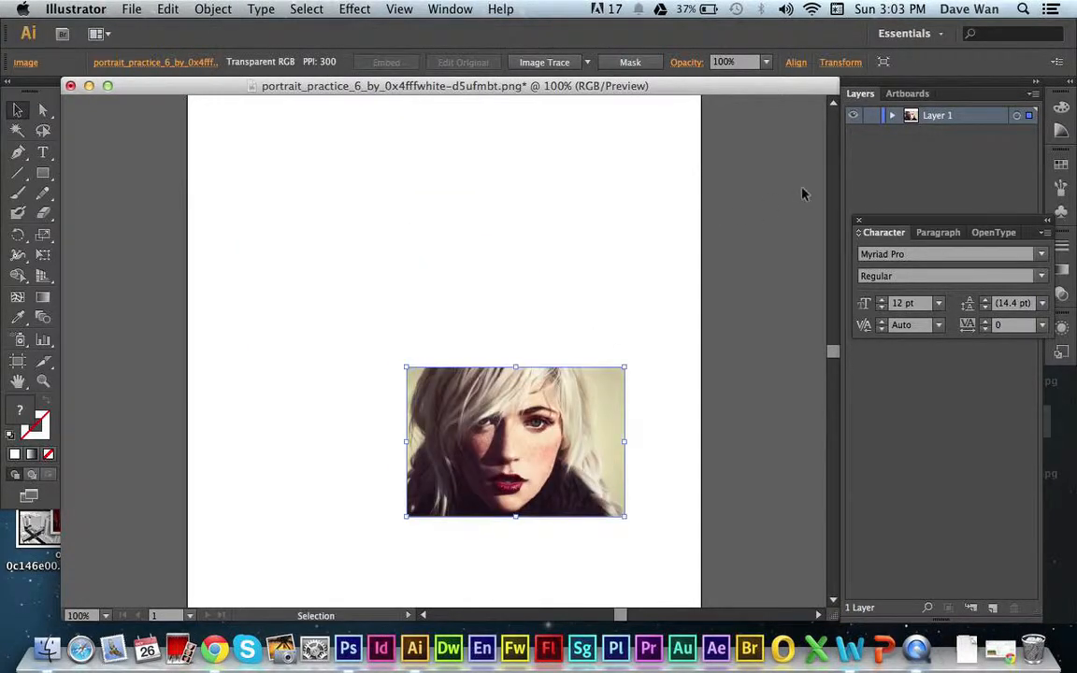
{"action": "left_click", "coordinate": [832, 104]}
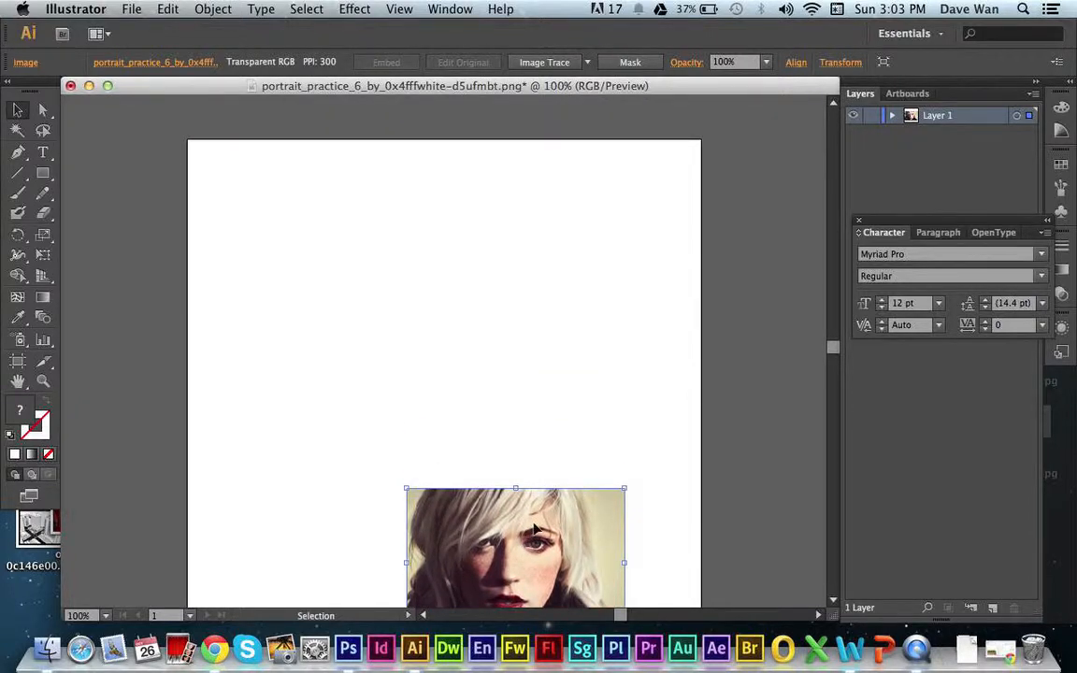
{"action": "key", "text": "Delete"}
{"action": "left_click_drag", "start_coordinate": [262, 86], "coordinate": [506, 138]}
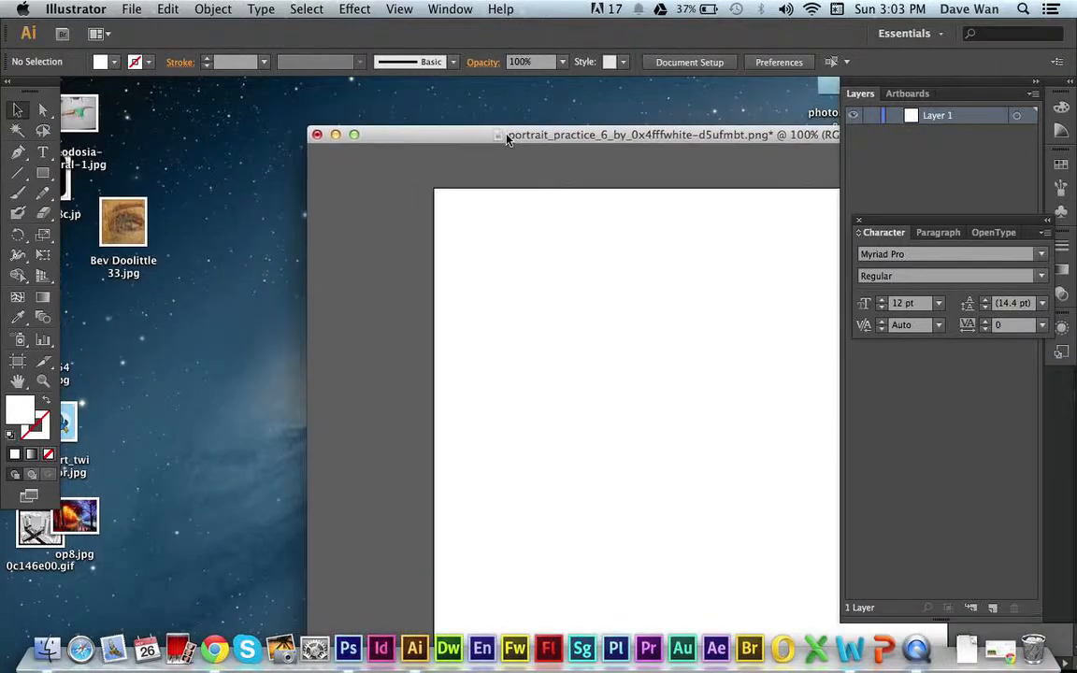
{"action": "left_click", "coordinate": [318, 137]}
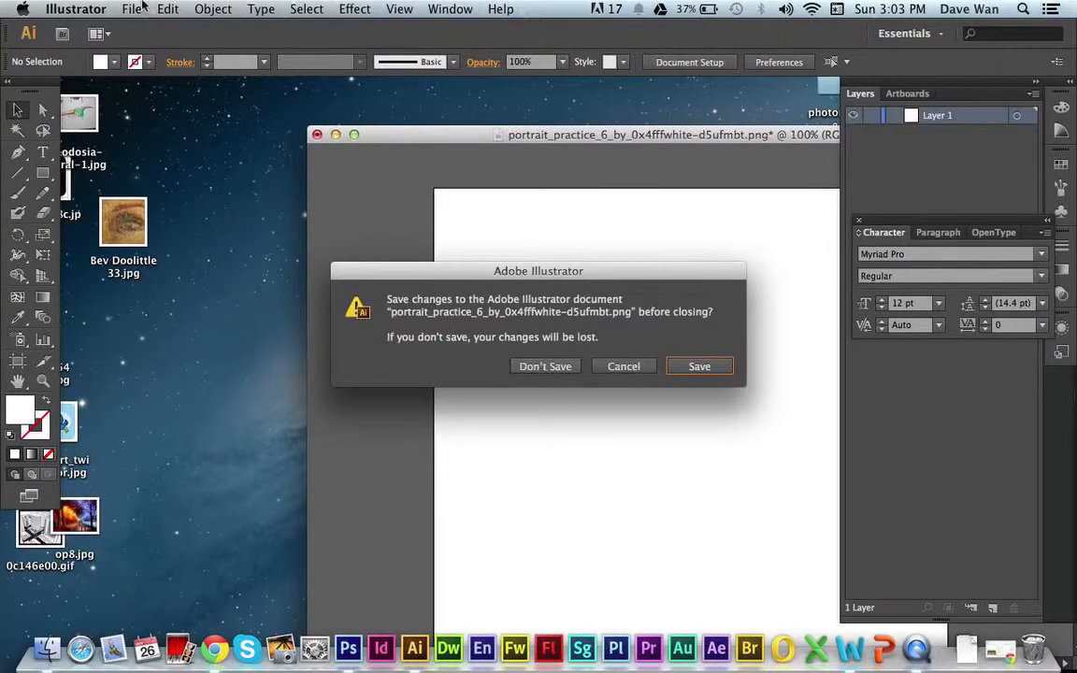
{"action": "left_click", "coordinate": [528, 366]}
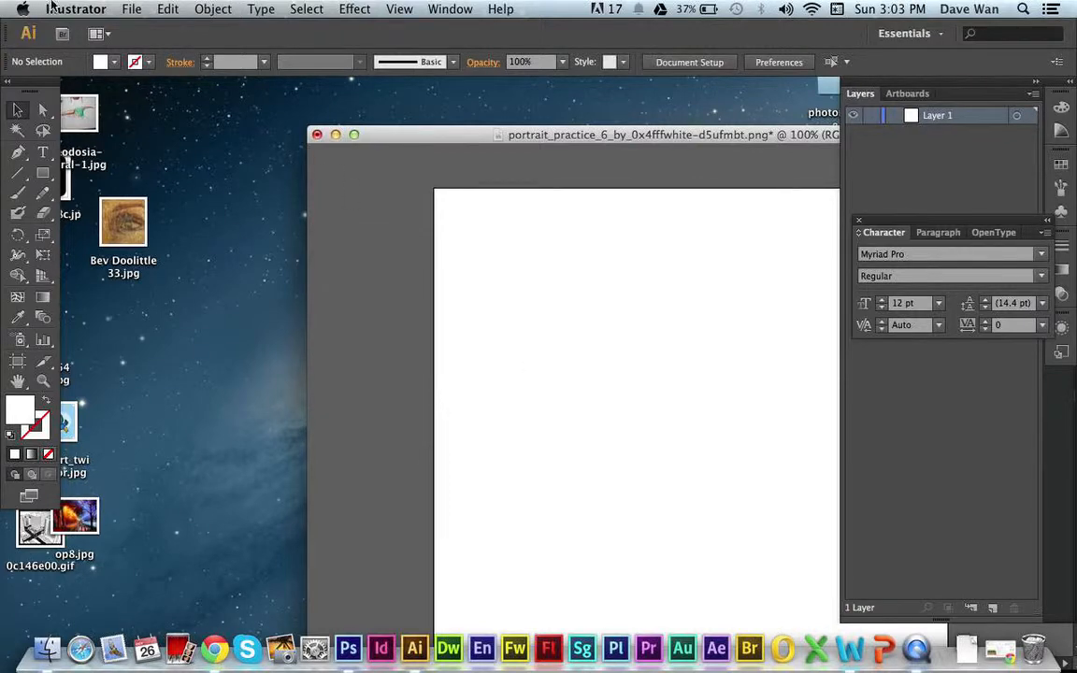
- Create a new Letter-size document in landscape orientation, 792 pt wide by 612 pt high
{"action": "left_click", "coordinate": [131, 9]}
{"action": "mouse_move", "coordinate": [169, 9]}
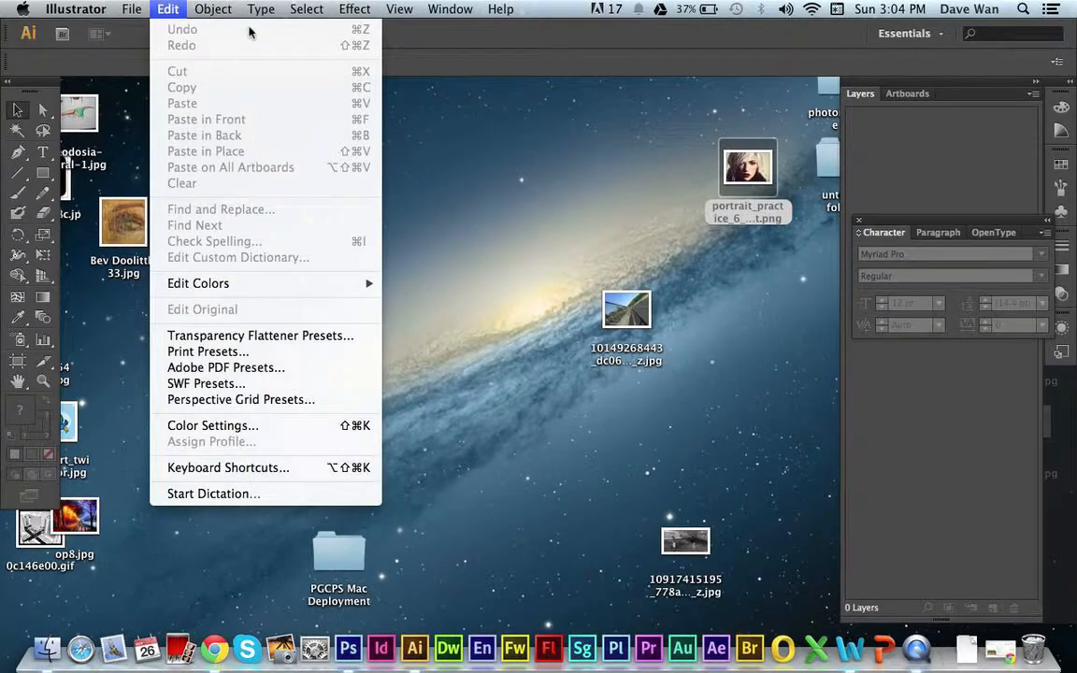
{"action": "left_click", "coordinate": [132, 28]}
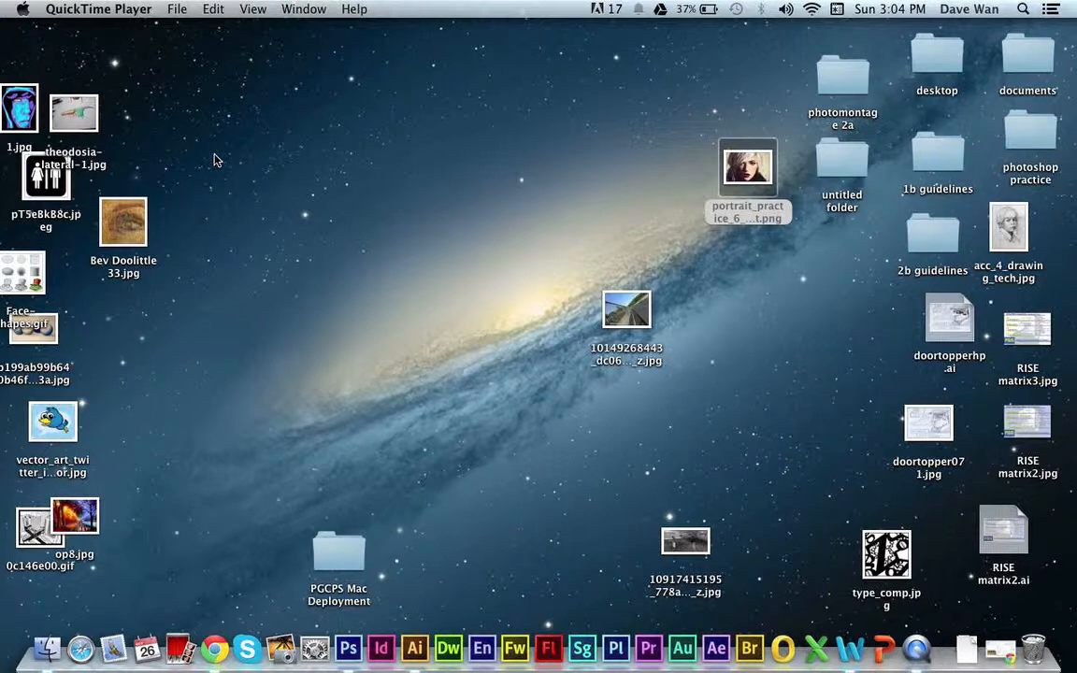
{"action": "left_click", "coordinate": [414, 648]}
{"action": "left_click", "coordinate": [134, 10]}
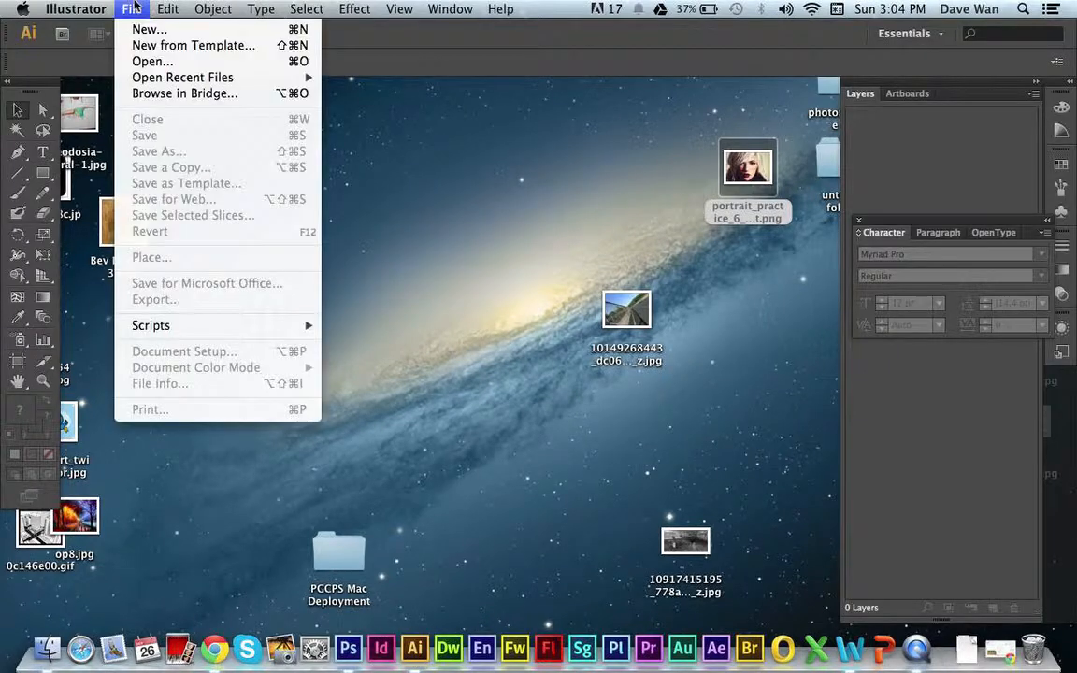
{"action": "left_click", "coordinate": [253, 32]}
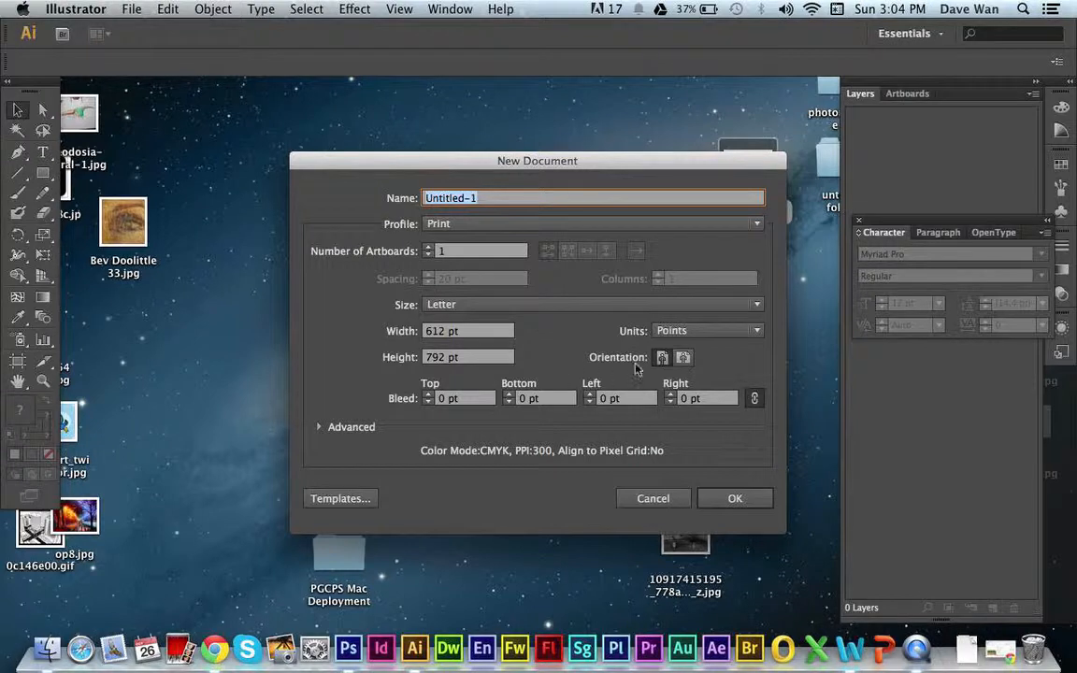
{"action": "left_click", "coordinate": [479, 308]}
{"action": "left_click", "coordinate": [480, 313]}
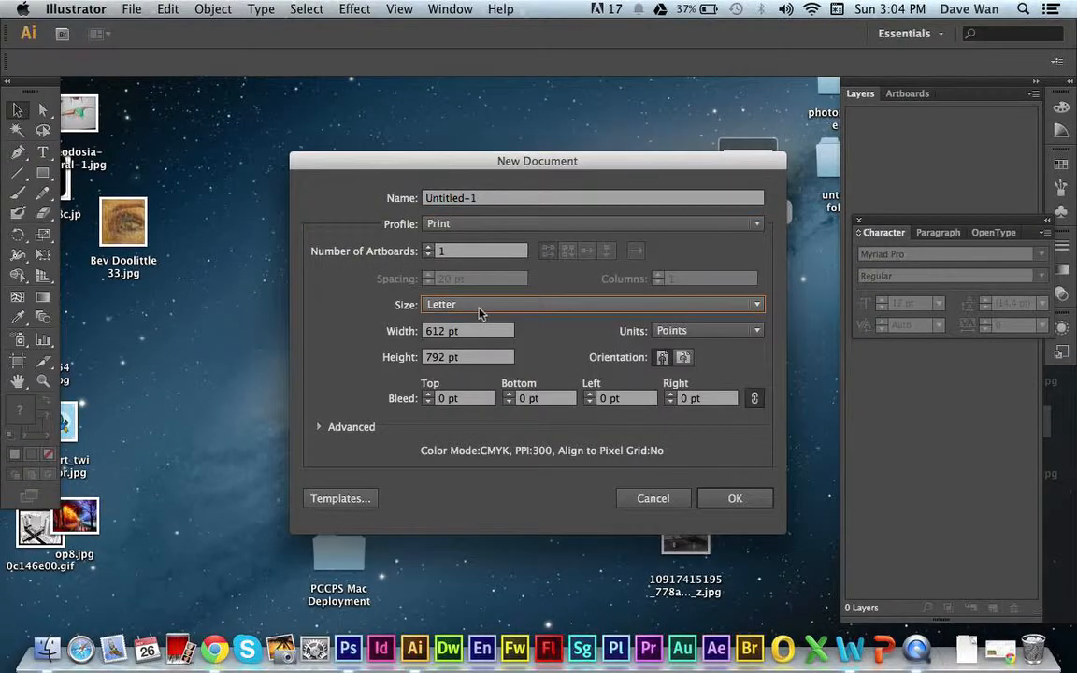
{"action": "left_click", "coordinate": [682, 359]}
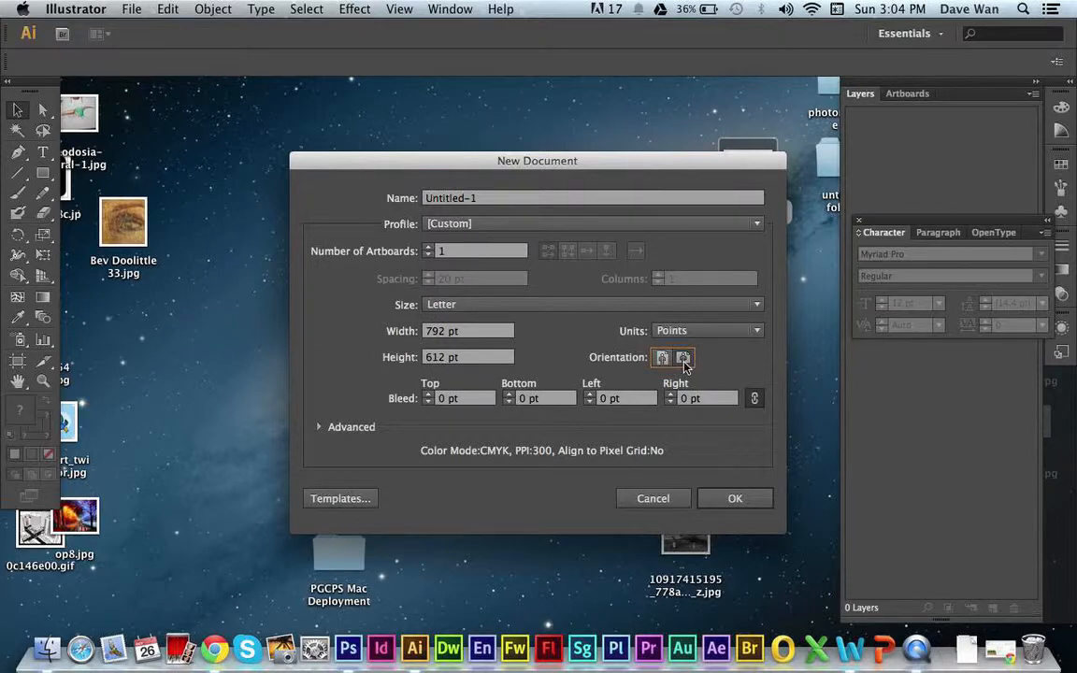
{"action": "left_click", "coordinate": [735, 498]}
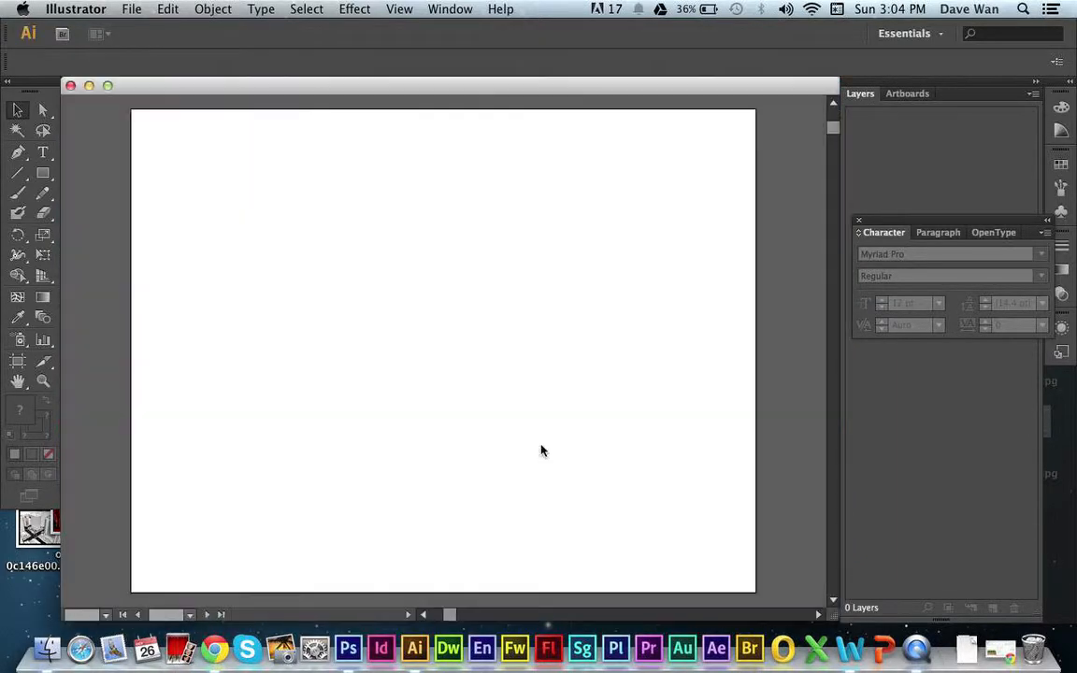
- Place the portrait_practice image from the desktop onto the blank artboard as a linked file
{"action": "left_click_drag", "start_coordinate": [500, 89], "coordinate": [498, 192]}
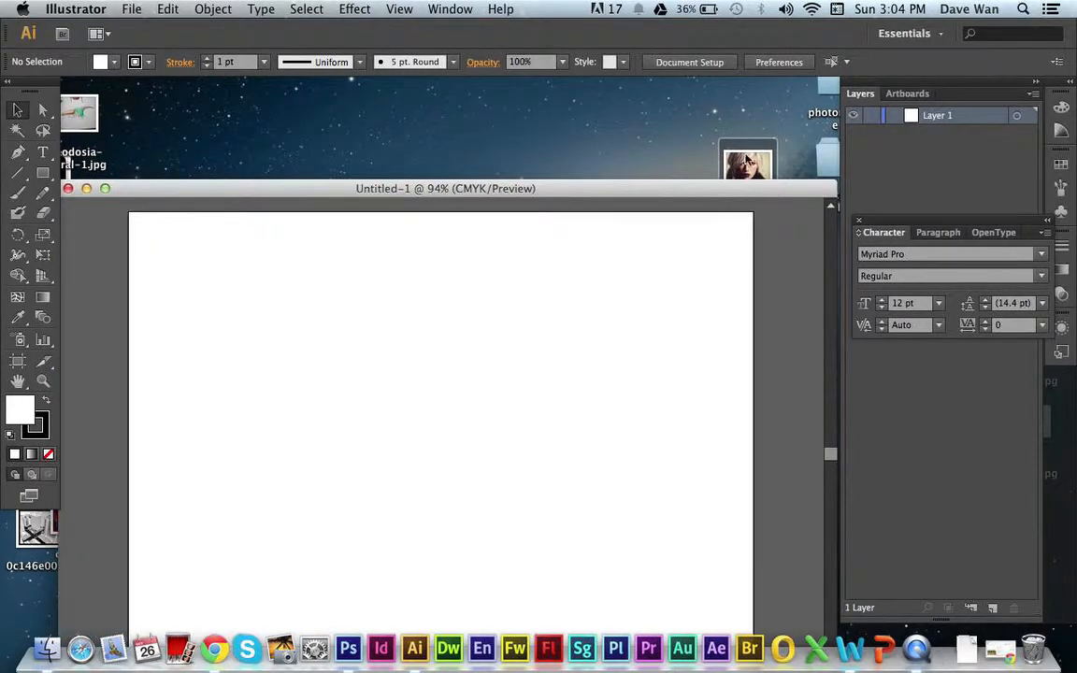
{"action": "left_click_drag", "start_coordinate": [748, 164], "coordinate": [324, 378]}
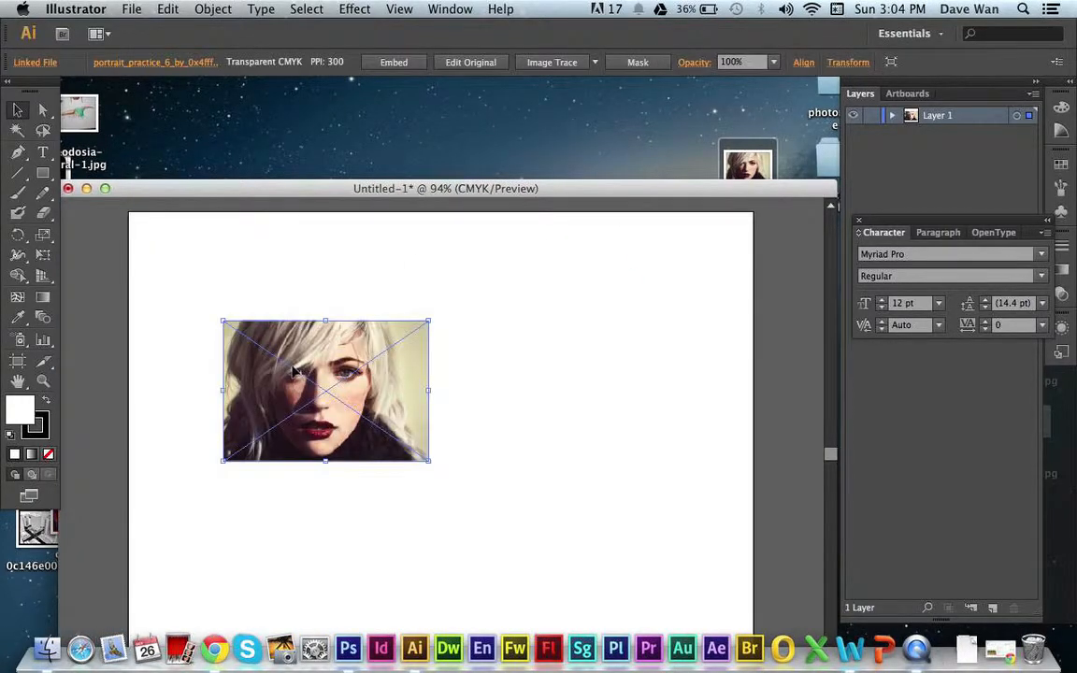
{"action": "left_click_drag", "start_coordinate": [245, 194], "coordinate": [253, 91]}
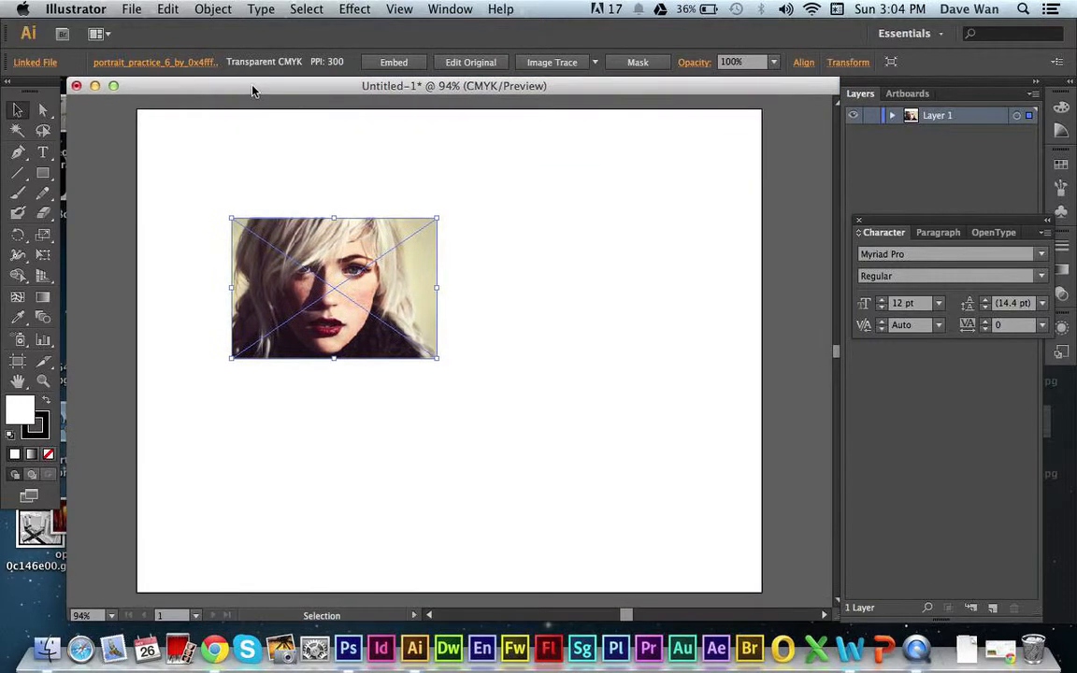
- Align the portrait with the artboard's left edge and enlarge it proportionally to span the full artboard width
{"action": "left_click_drag", "start_coordinate": [294, 254], "coordinate": [200, 178]}
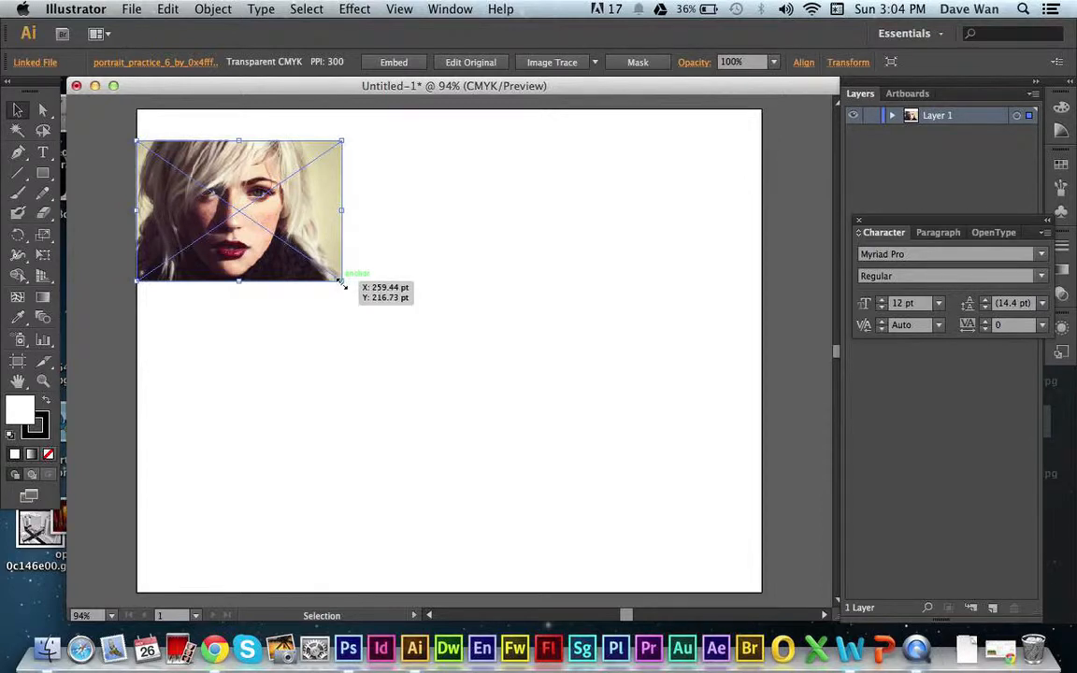
{"action": "left_click_drag", "start_coordinate": [341, 282], "coordinate": [762, 568]}
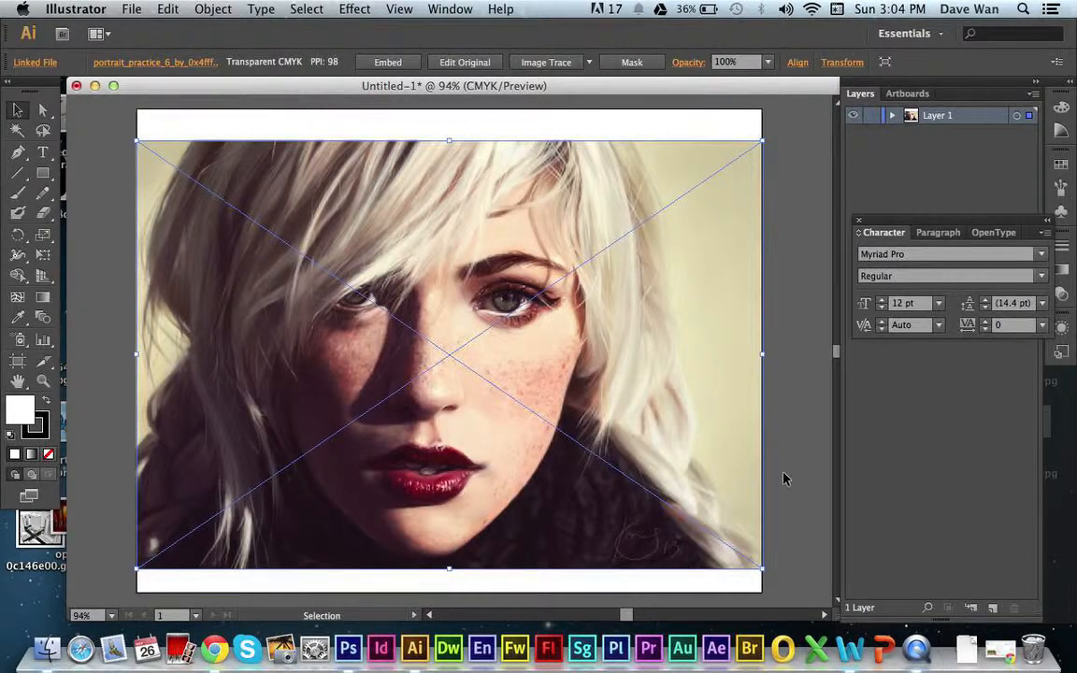
{"action": "left_click", "coordinate": [783, 479]}
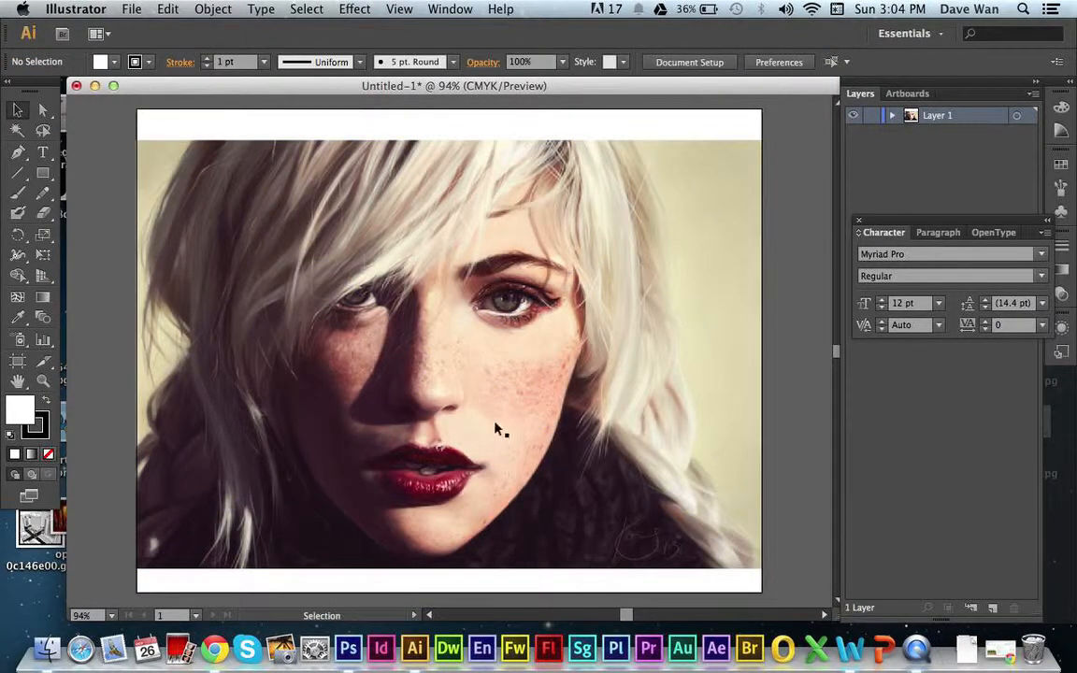
- Nudge the enlarged portrait up slightly to center it vertically on the artboard, leaving it deselected
{"action": "left_click", "coordinate": [413, 223]}
{"action": "key", "text": "Up"}
{"action": "key", "text": "Up"}
{"action": "key", "text": "Up"}
{"action": "key", "text": "Up"}
{"action": "key", "text": "Up"}
{"action": "key", "text": "Up"}
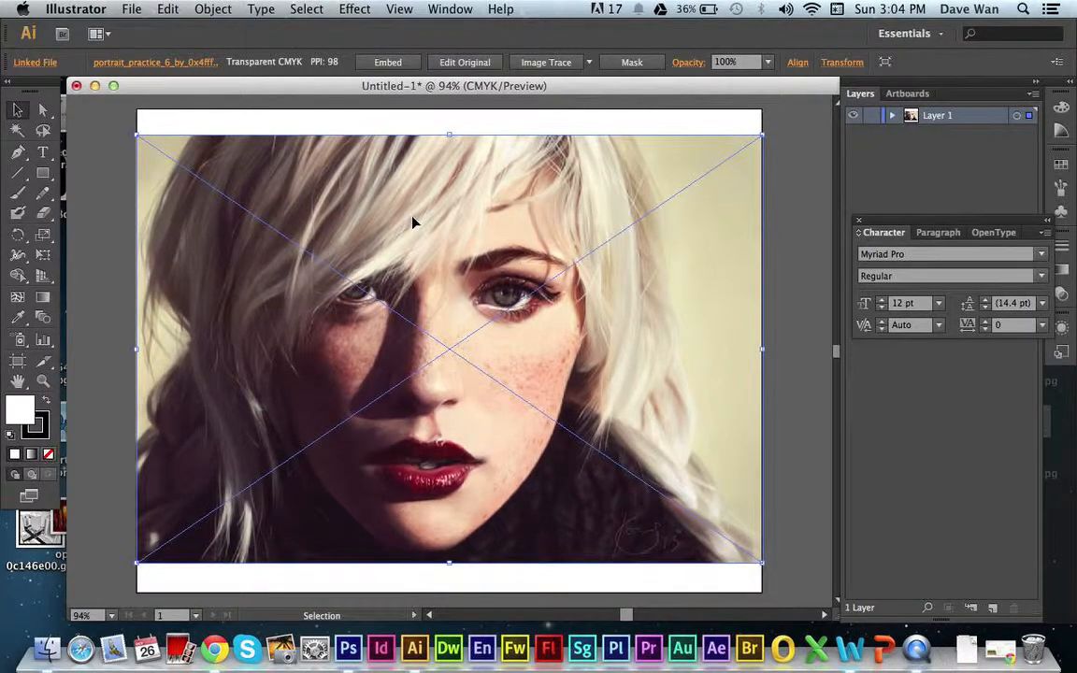
{"action": "left_click", "coordinate": [787, 554]}
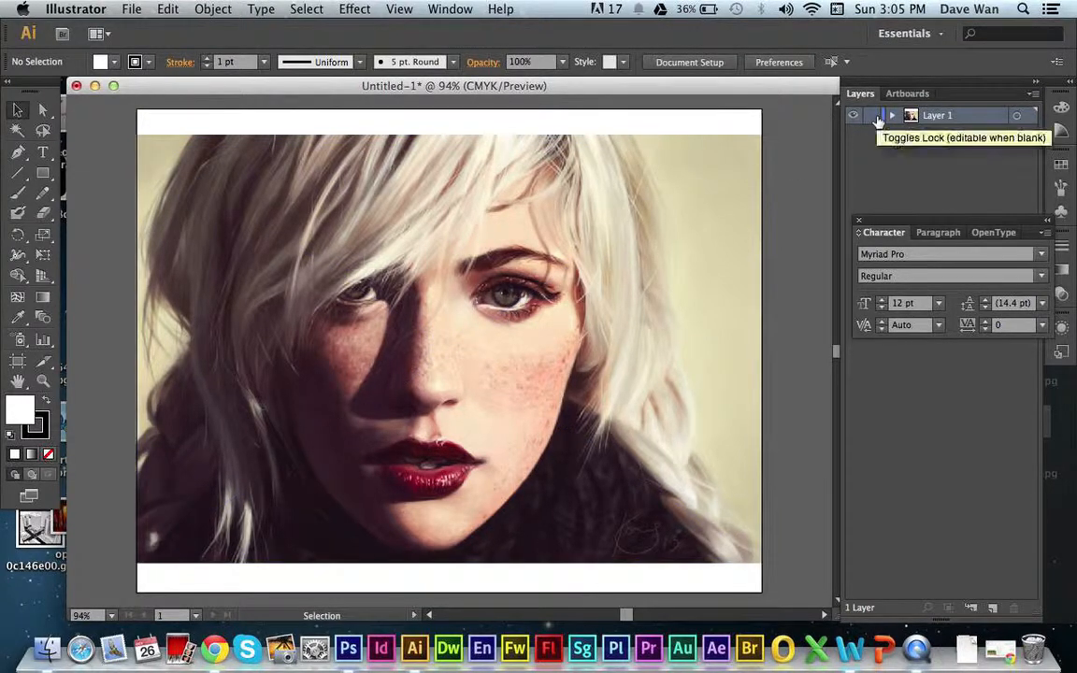
- Lock the layer that holds the portrait and rename it "picture"
{"action": "left_click", "coordinate": [468, 9]}
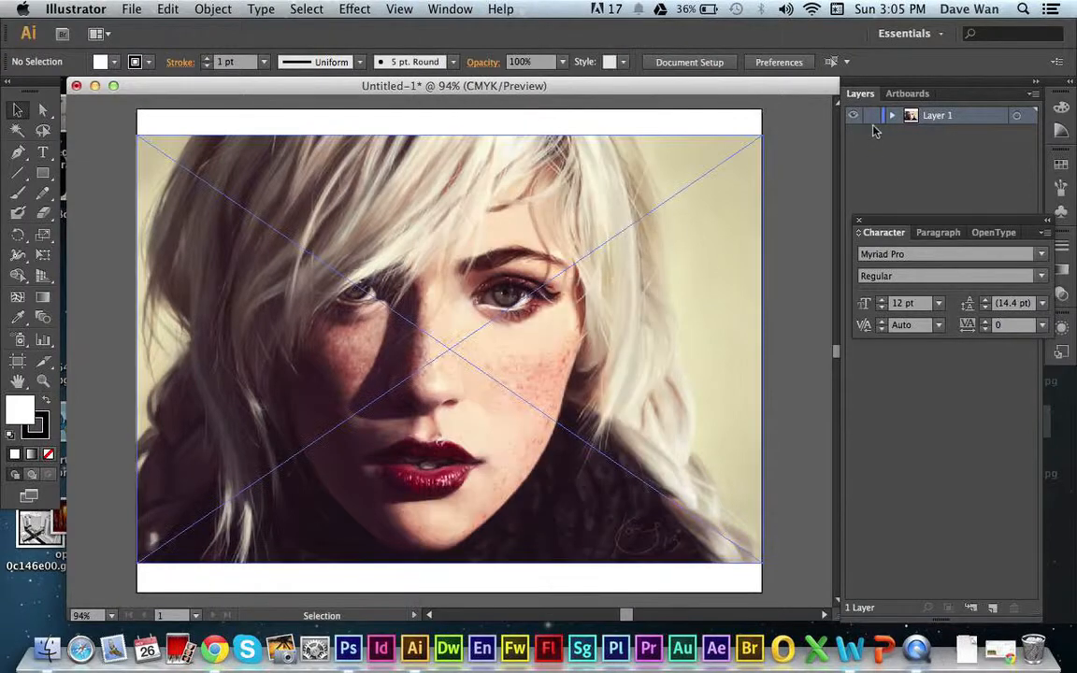
{"action": "left_click", "coordinate": [872, 116]}
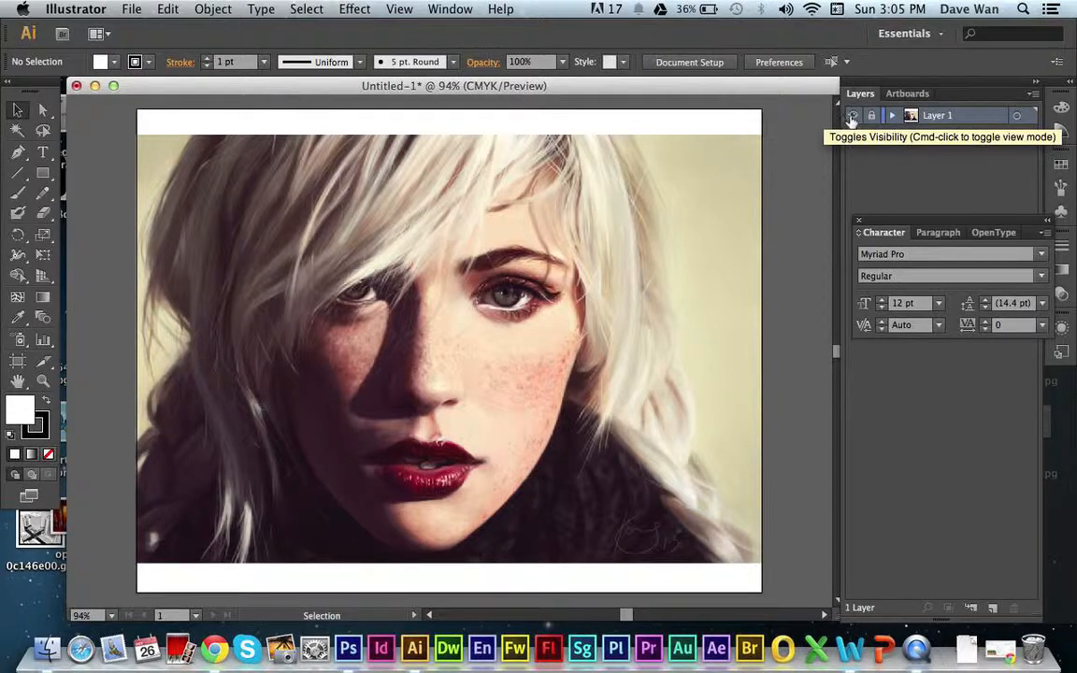
{"action": "double_click", "coordinate": [936, 116]}
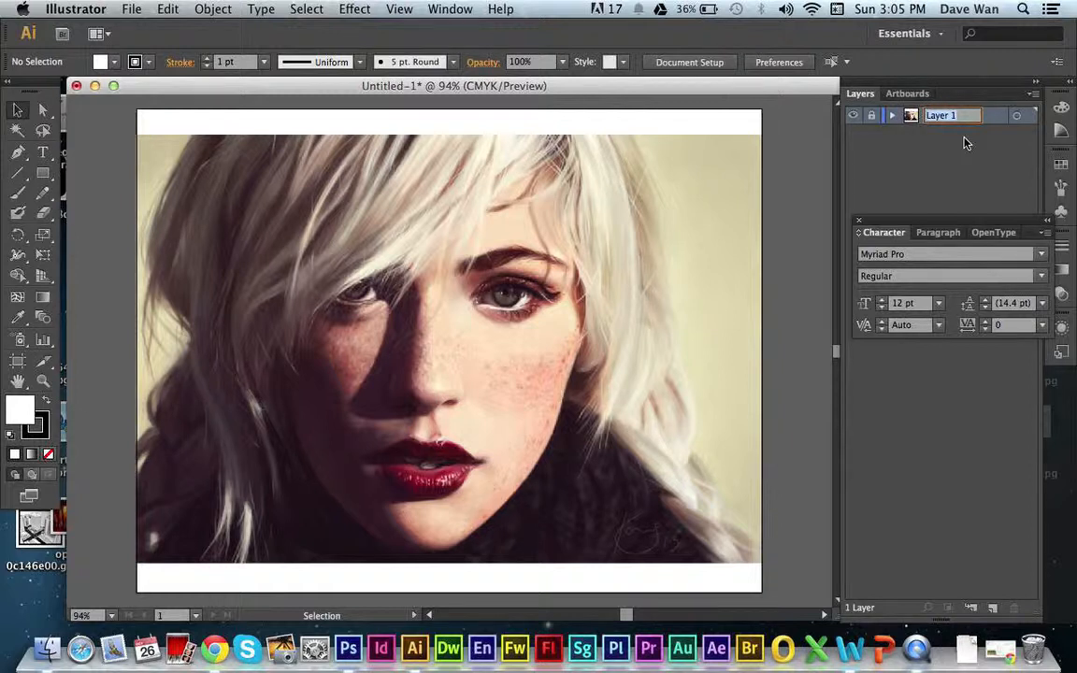
{"action": "type", "text": "picture"}
{"action": "key", "text": "Return"}
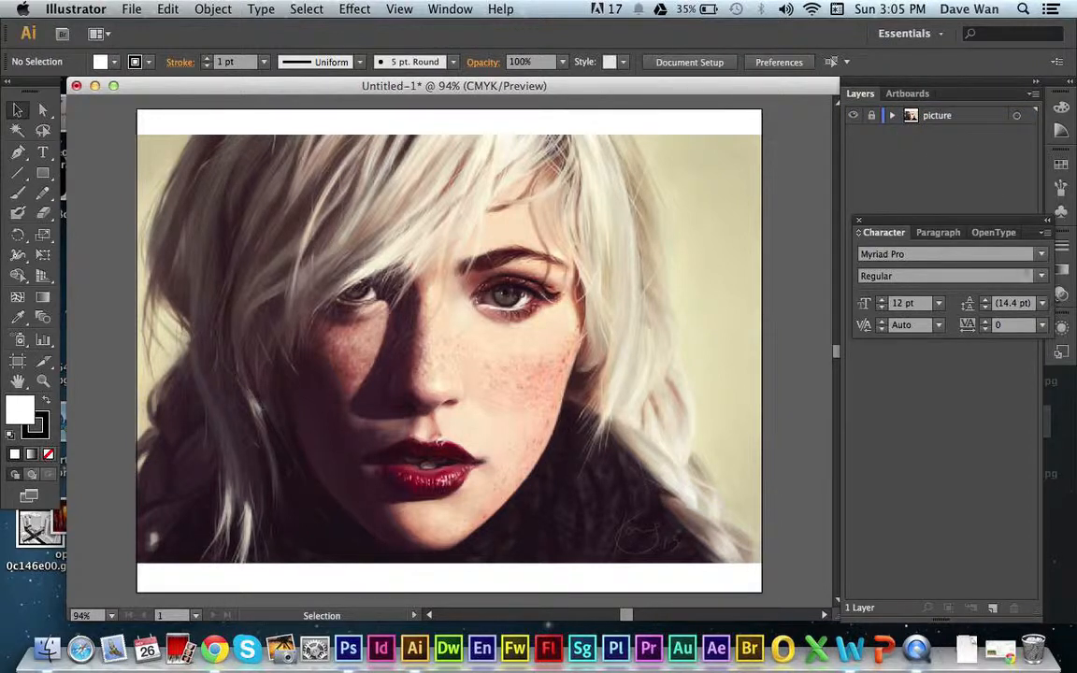
- Add a new layer above the picture layer and name it "outline"
{"action": "left_click_drag", "start_coordinate": [1015, 233], "coordinate": [1026, 327]}
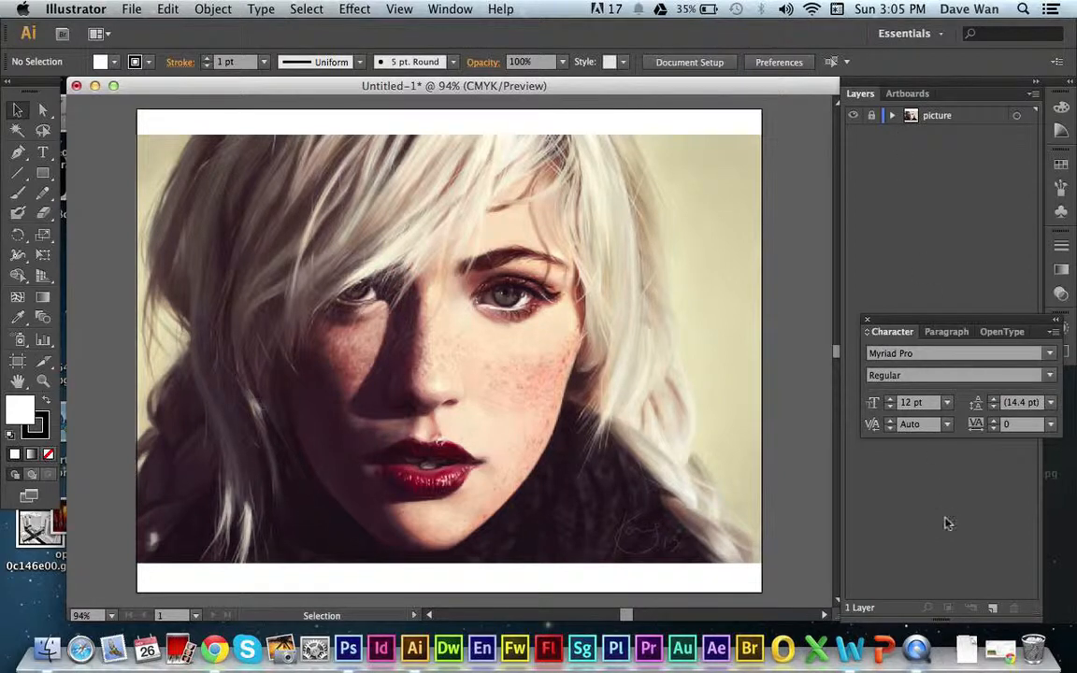
{"action": "left_click", "coordinate": [991, 607]}
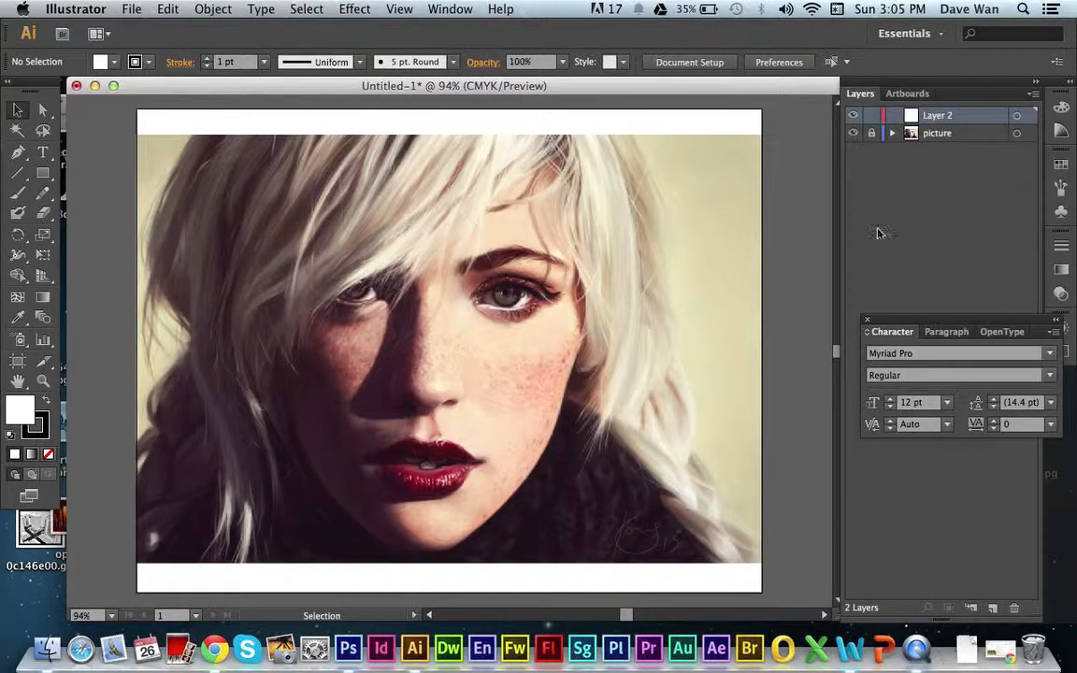
{"action": "double_click", "coordinate": [935, 116]}
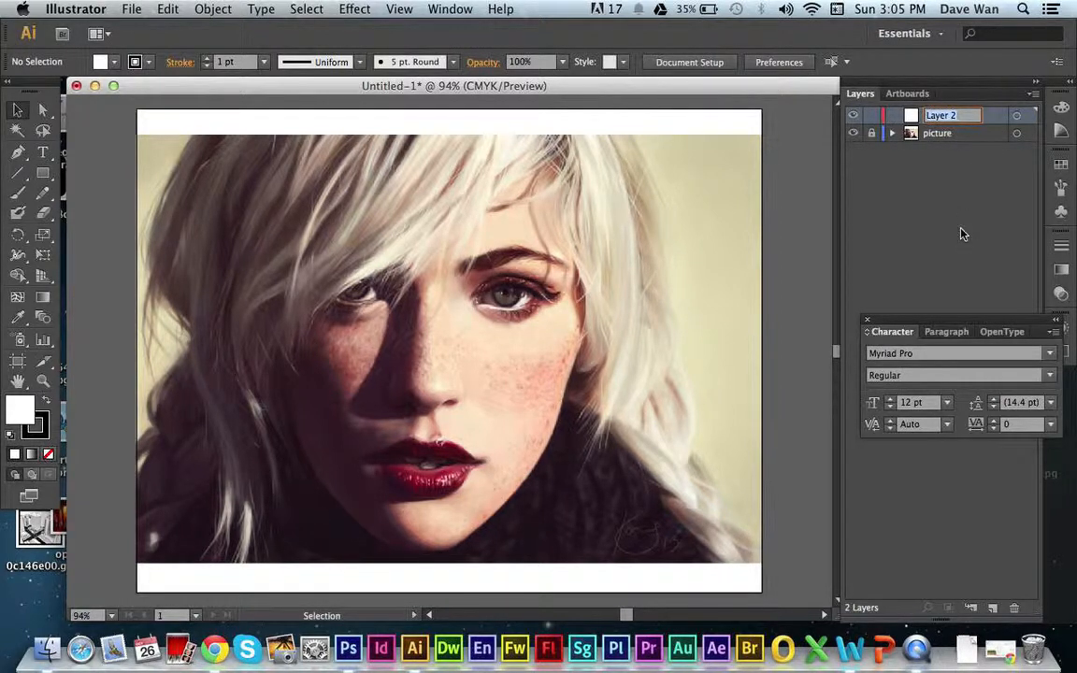
{"action": "type", "text": "outline"}
{"action": "key", "text": "Return"}
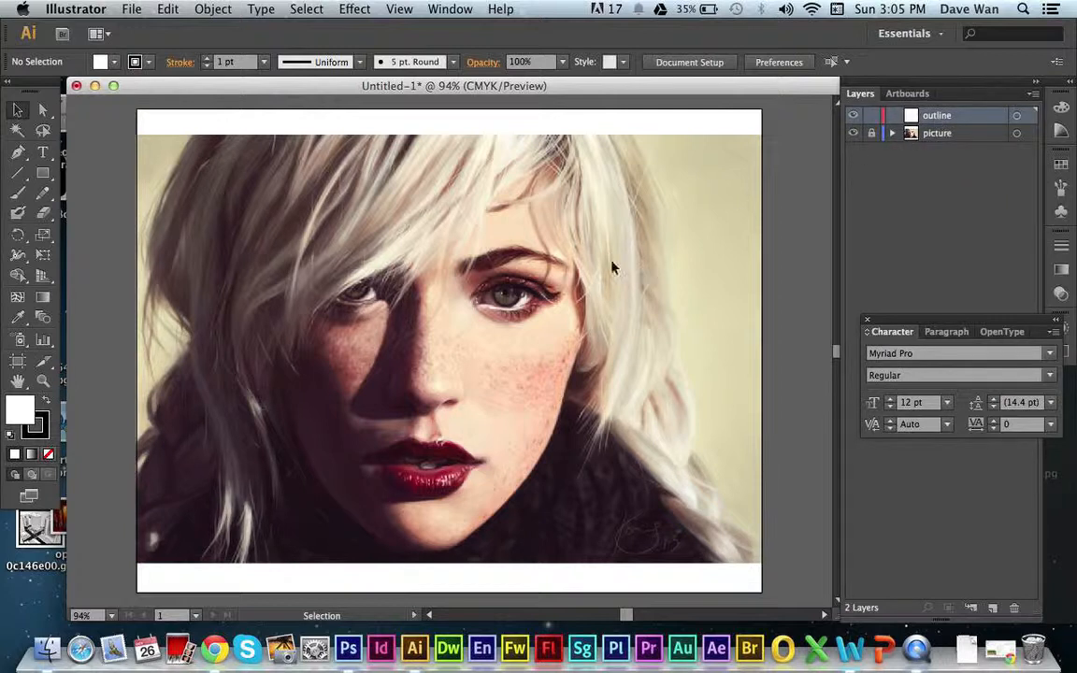
- Prepare the Pen tool on the outline layer with the fill set to none
{"action": "left_click", "coordinate": [18, 151]}
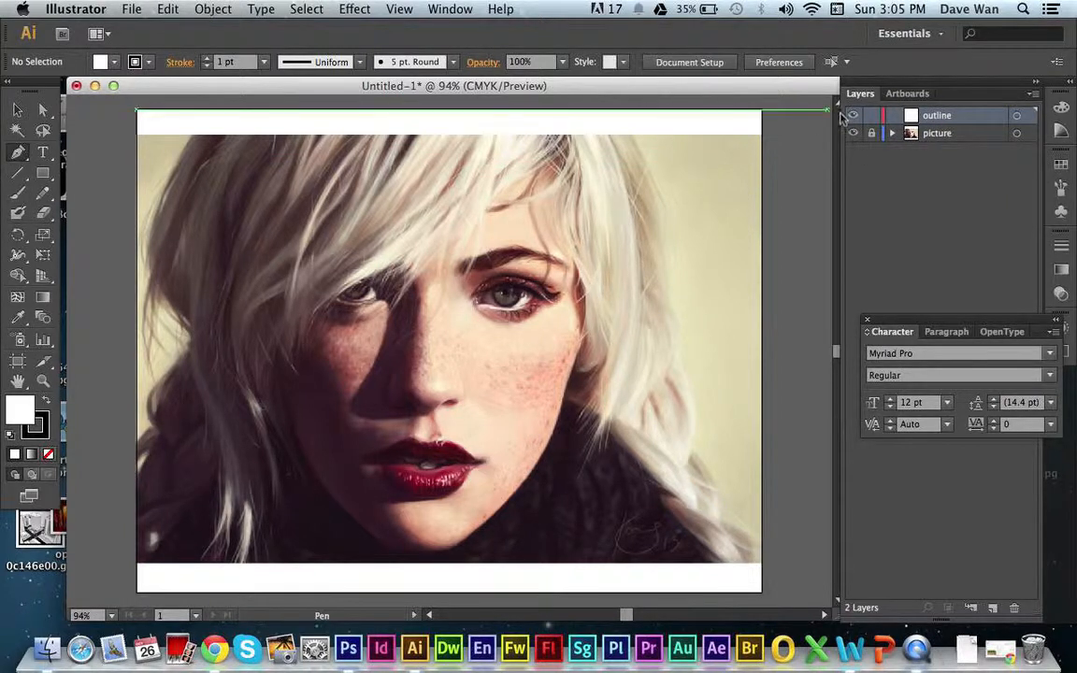
{"action": "left_click", "coordinate": [926, 136]}
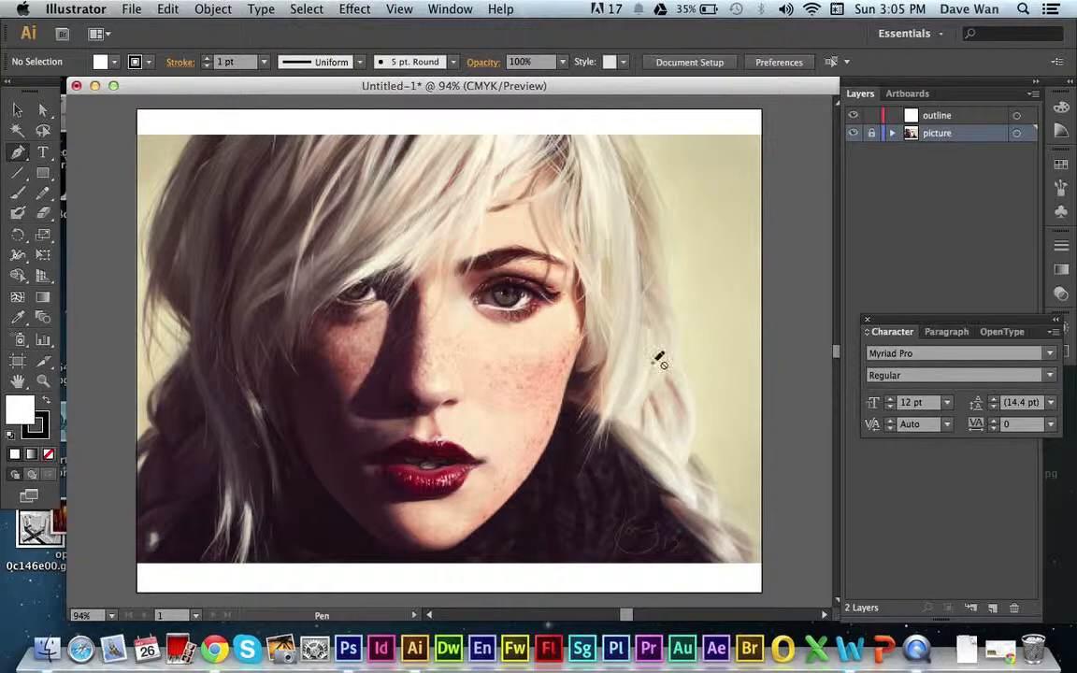
{"action": "left_click", "coordinate": [932, 114]}
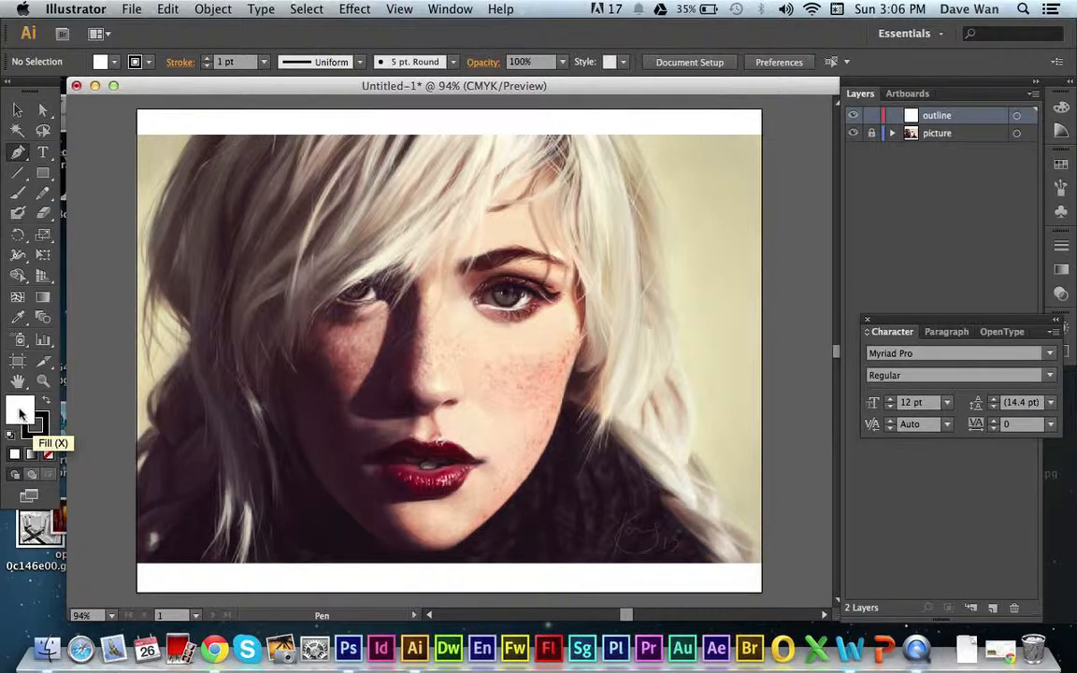
{"action": "left_click", "coordinate": [51, 456]}
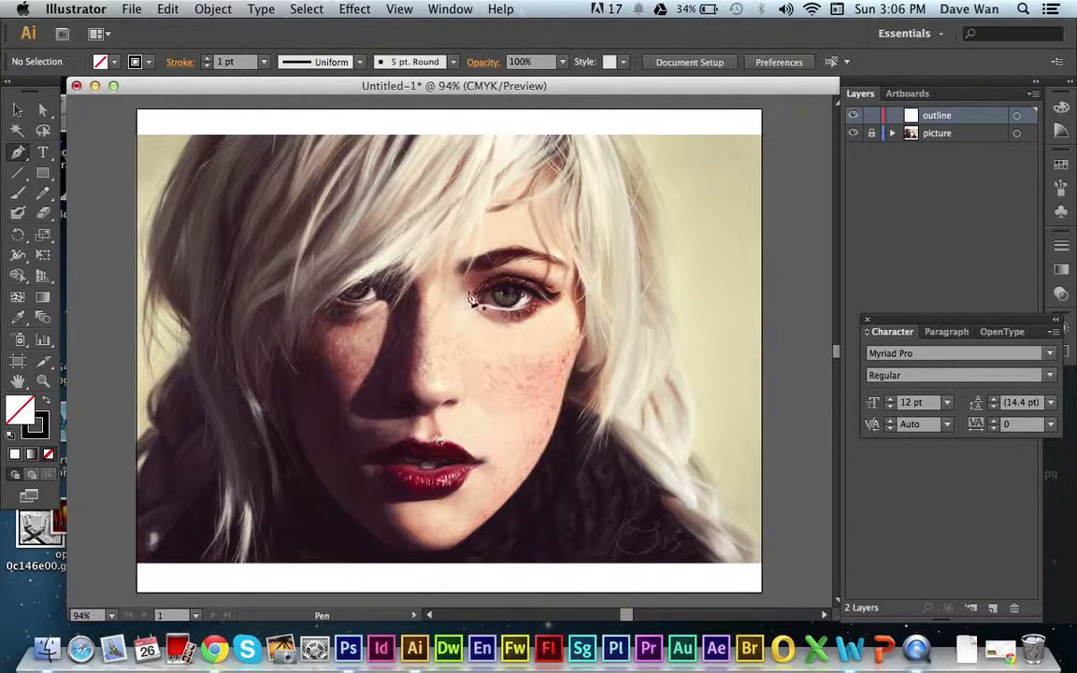
- Start the face outline where the brighter cheek meets the hair and curve it down the jaw to a corner anchor
{"action": "left_click_drag", "start_coordinate": [453, 90], "coordinate": [524, 96]}
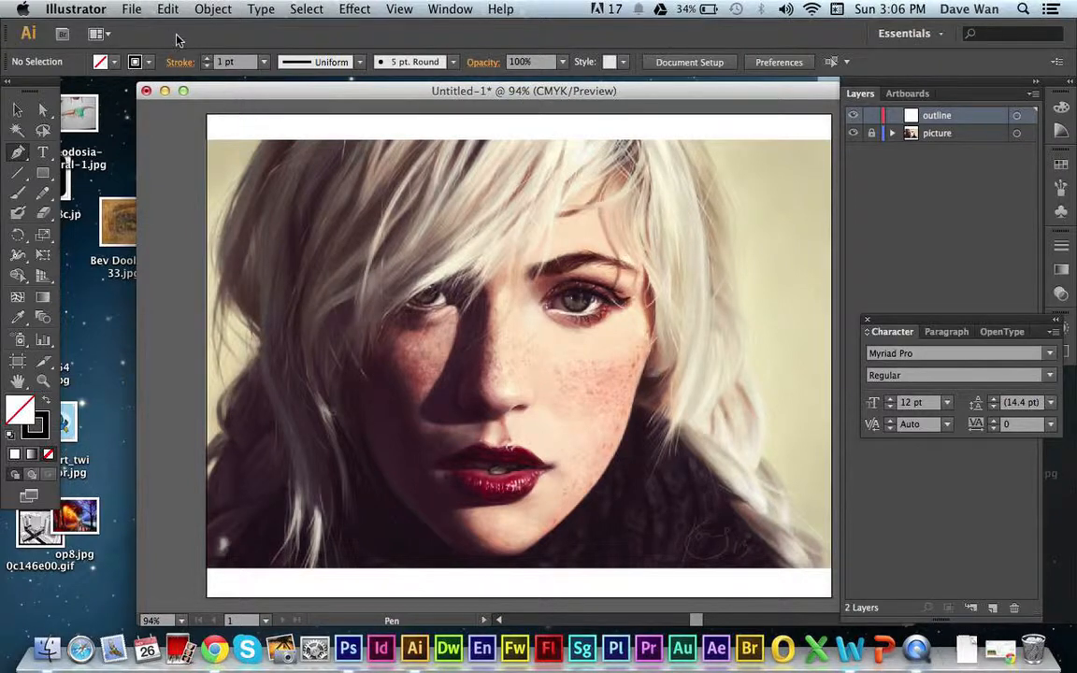
{"action": "key", "text": "super+Tab"}
{"action": "left_click", "coordinate": [216, 97]}
{"action": "left_click_drag", "start_coordinate": [653, 358], "coordinate": [615, 463]}
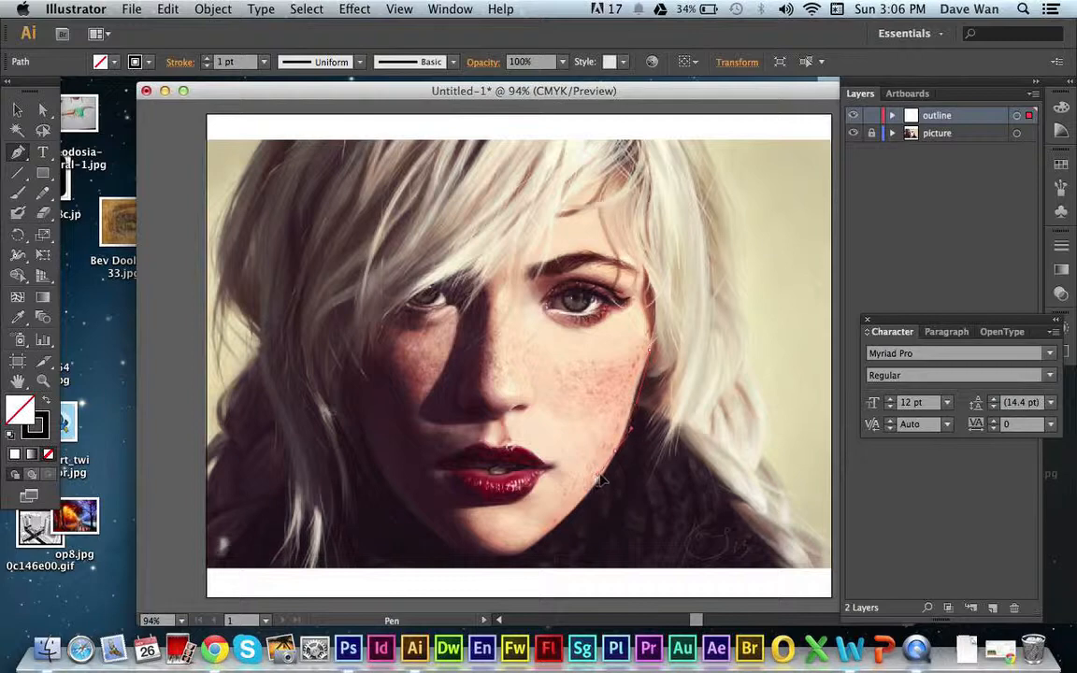
{"action": "mouse_move", "coordinate": [613, 461]}
{"action": "left_mouse_down"}
{"action": "mouse_move", "coordinate": [585, 492]}
{"action": "mouse_move", "coordinate": [615, 460]}
{"action": "left_mouse_up"}
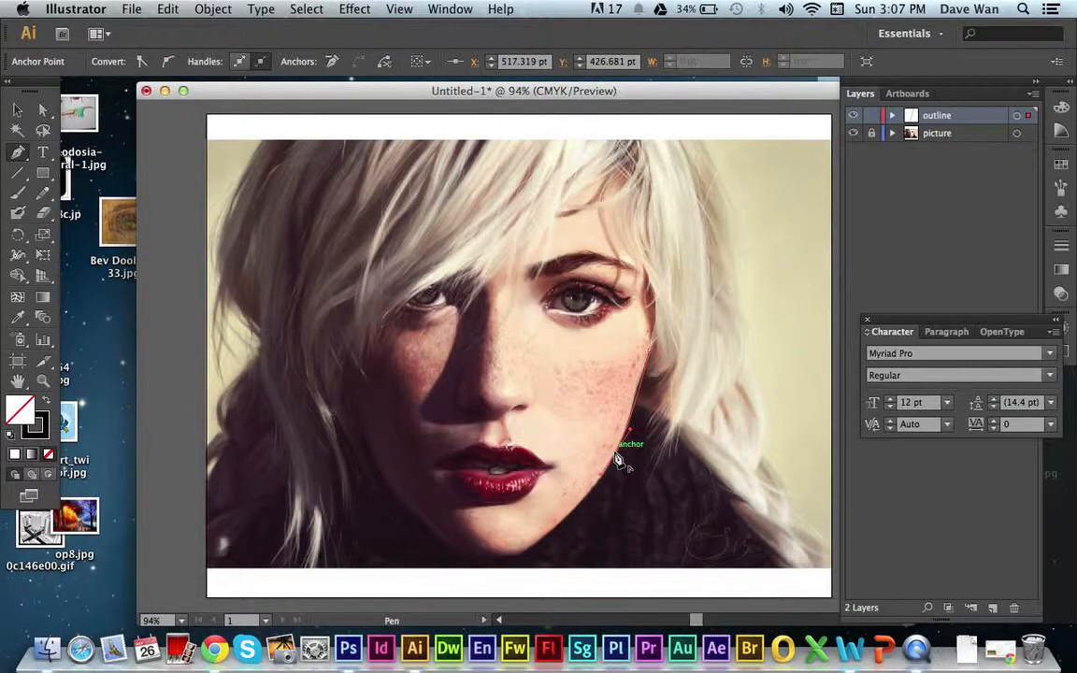
{"action": "left_click", "coordinate": [614, 452]}
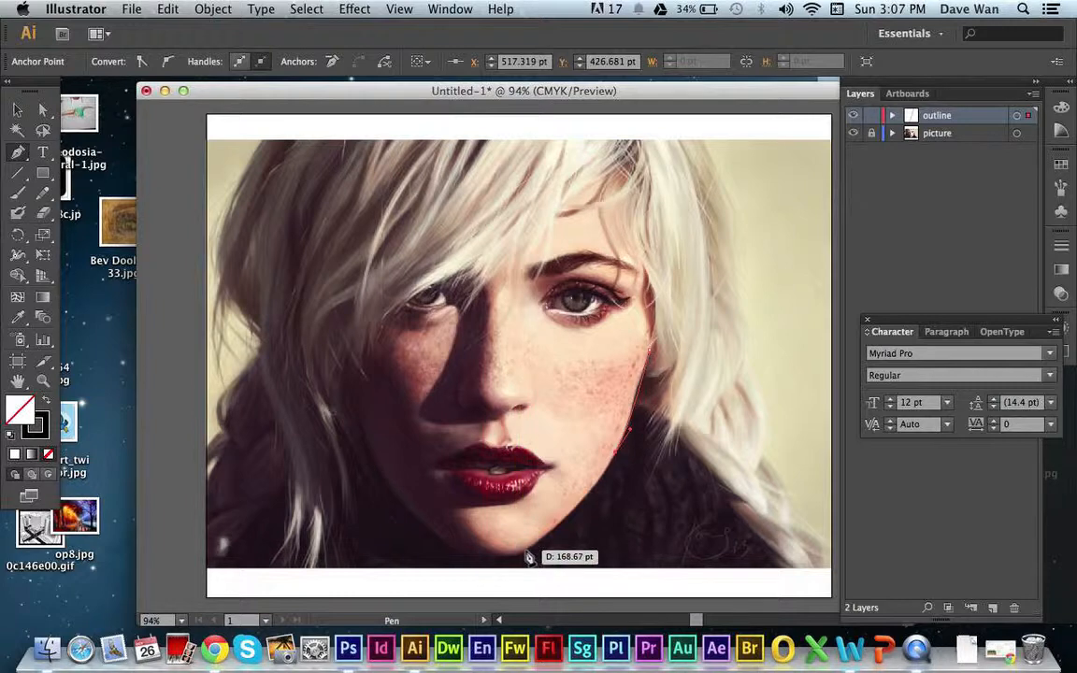
- Continue the face outline around the chin and up the shaded side of the face, finishing with a short segment into the hair
{"action": "left_click_drag", "start_coordinate": [528, 557], "coordinate": [476, 578]}
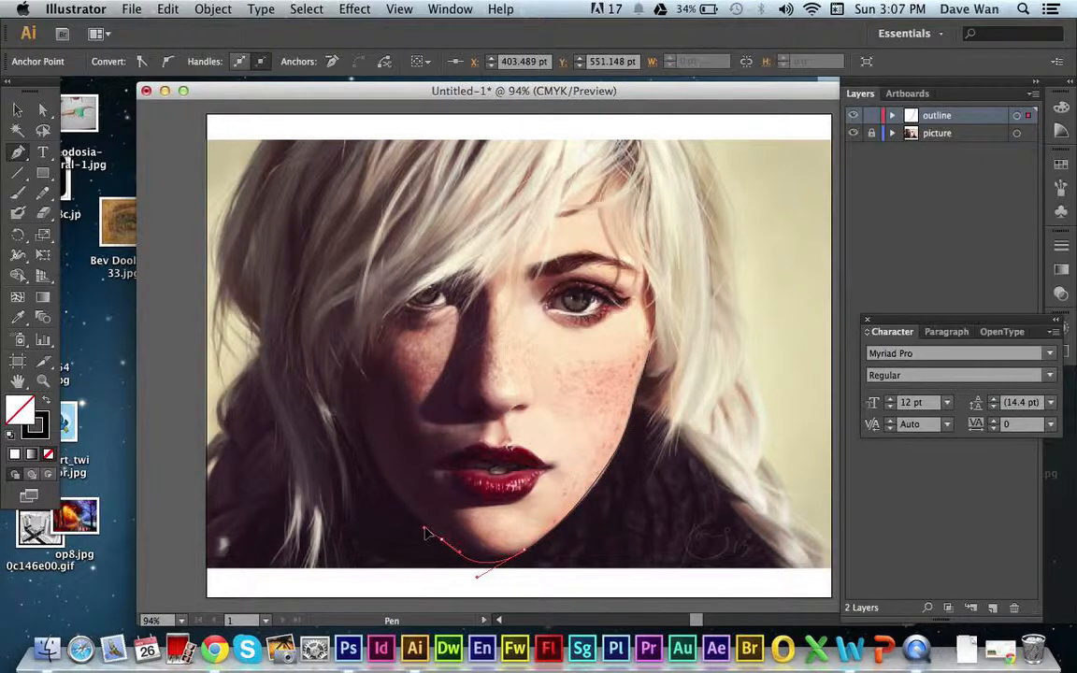
{"action": "left_click_drag", "start_coordinate": [428, 535], "coordinate": [388, 482]}
{"action": "left_click_drag", "start_coordinate": [352, 402], "coordinate": [345, 360]}
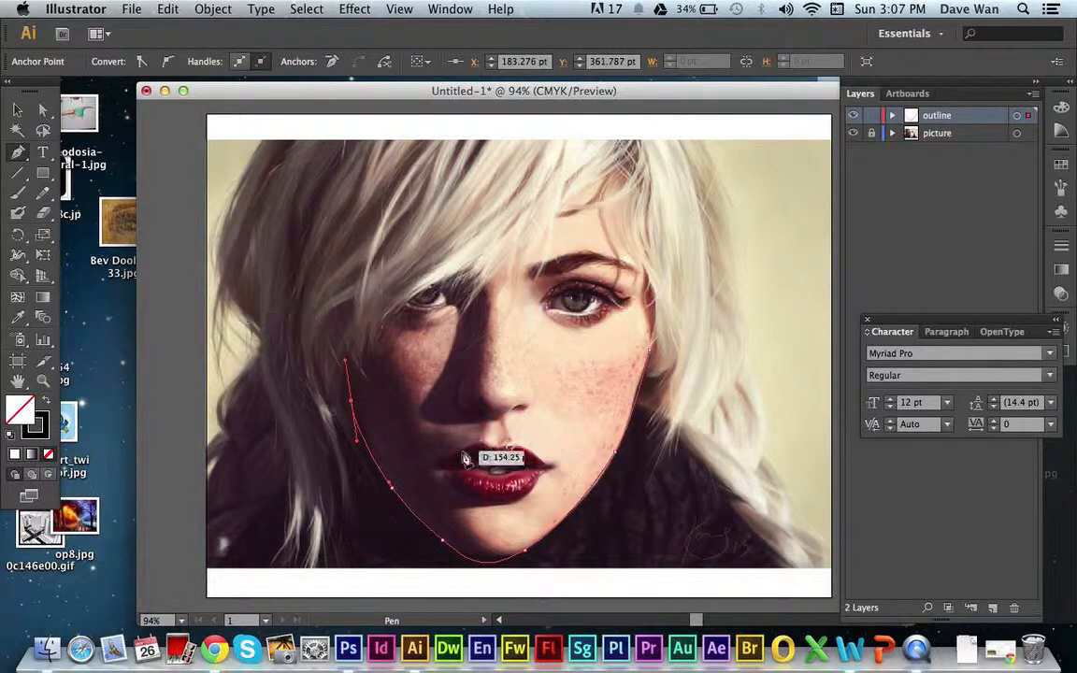
{"action": "left_click", "coordinate": [351, 354]}
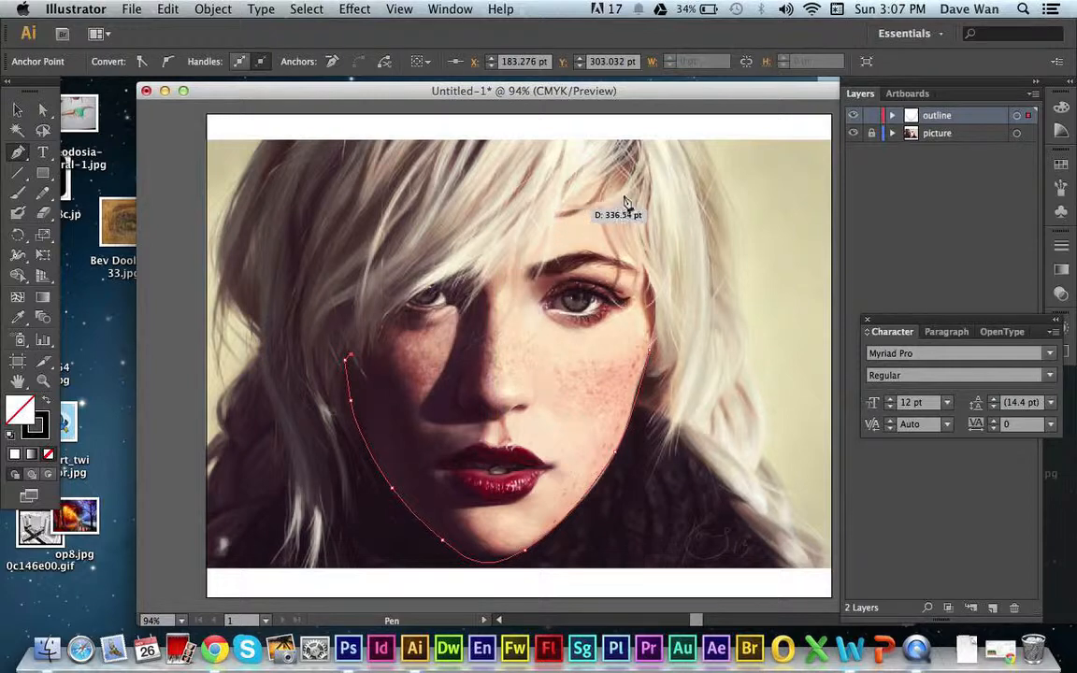
- Zoom in to 400% on the open end of the face outline beside the shaded cheek
{"action": "key", "text": "v"}
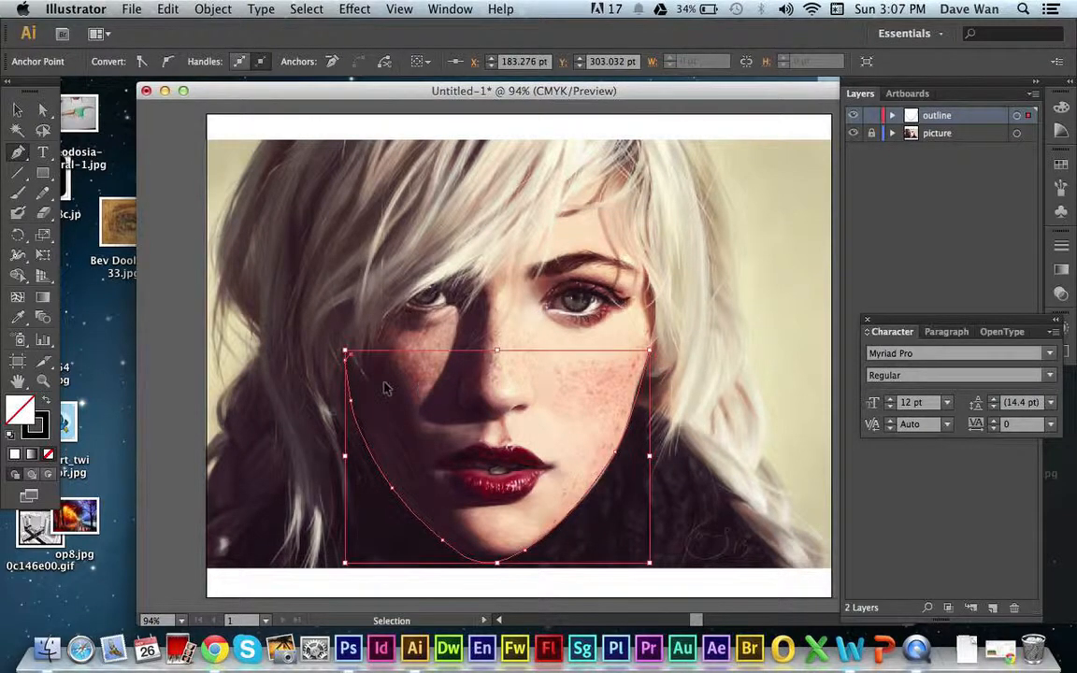
{"action": "key", "text": "super+1"}
{"action": "key", "text": "super+minus"}
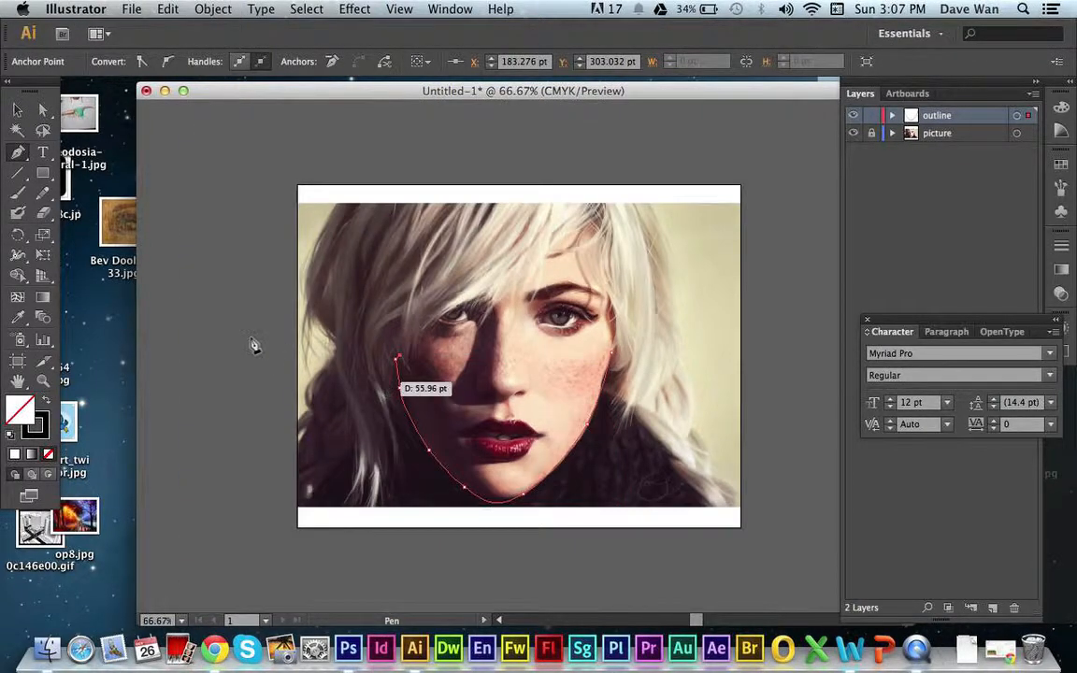
{"action": "key", "text": "super+plus"}
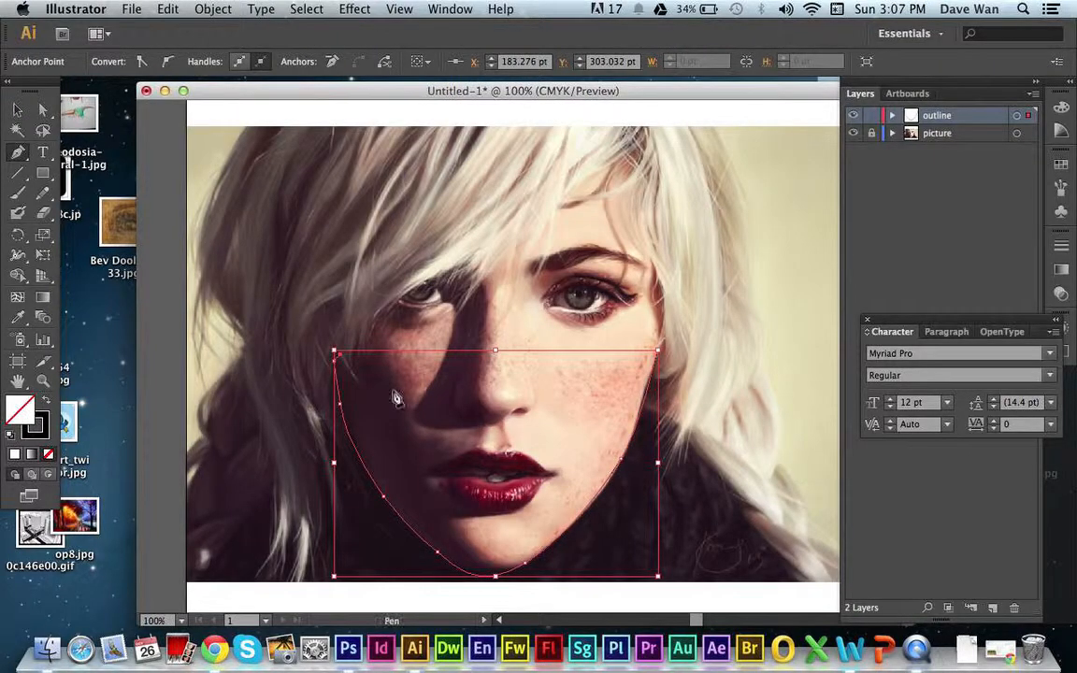
{"action": "key", "text": "super"}
{"action": "key", "text": "super+plus"}
{"action": "key", "text": "super+plus"}
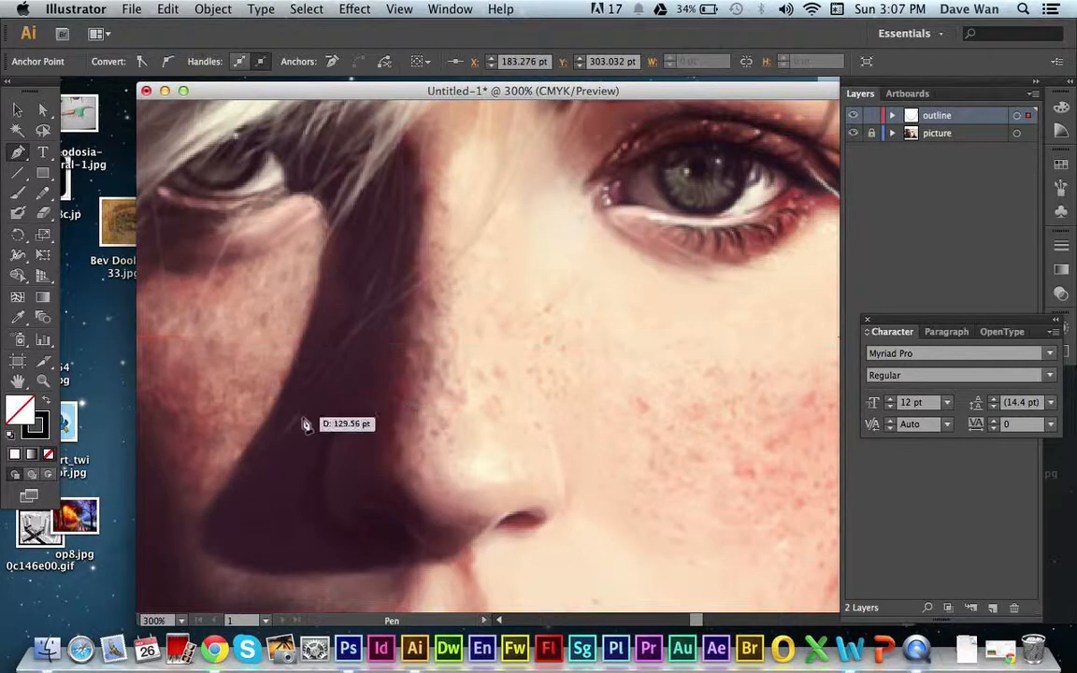
{"action": "key", "text": "super+minus"}
{"action": "key", "text": "super+minus"}
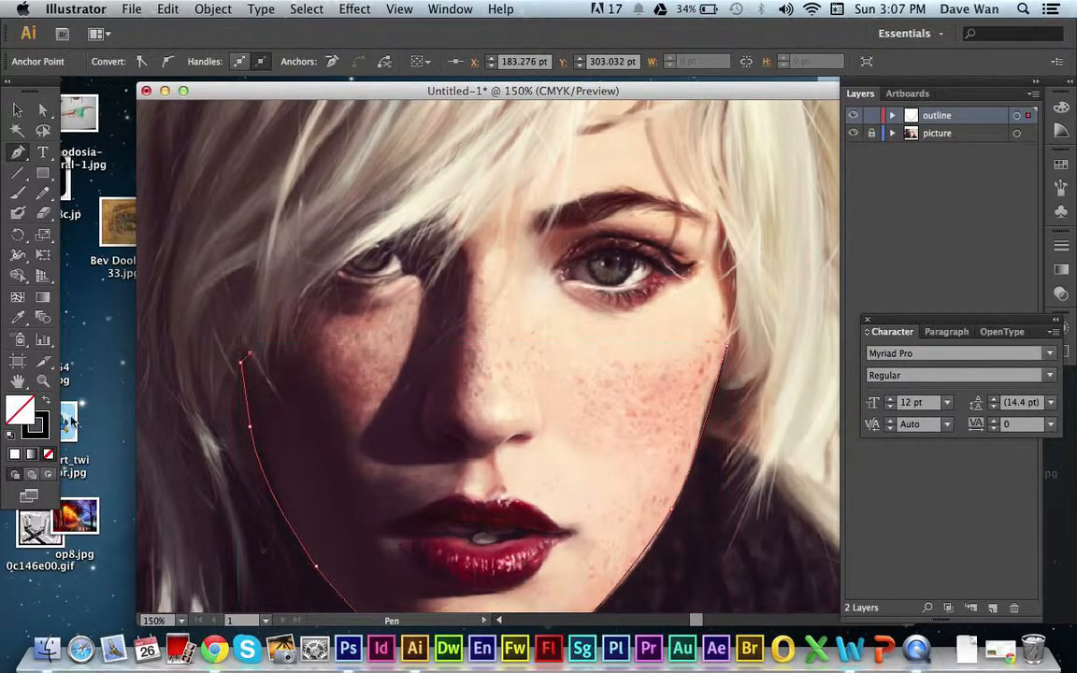
{"action": "left_click", "coordinate": [19, 381]}
{"action": "left_click_drag", "start_coordinate": [257, 415], "coordinate": [473, 404]}
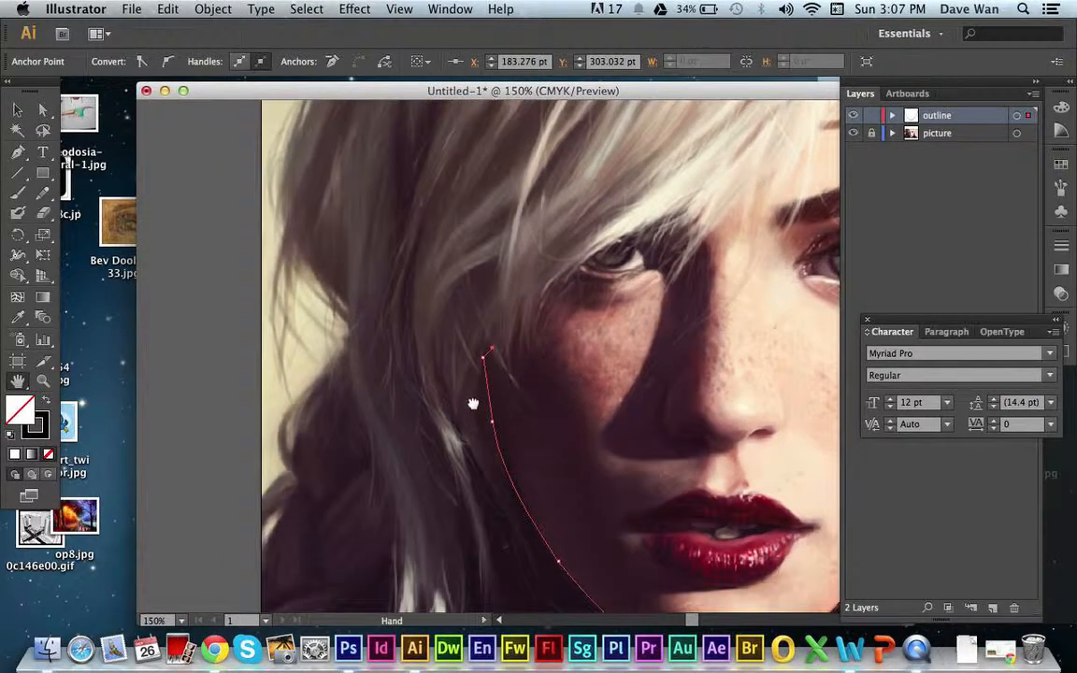
{"action": "key", "text": "super+plus"}
{"action": "key", "text": "super+plus"}
{"action": "key", "text": "super+plus"}
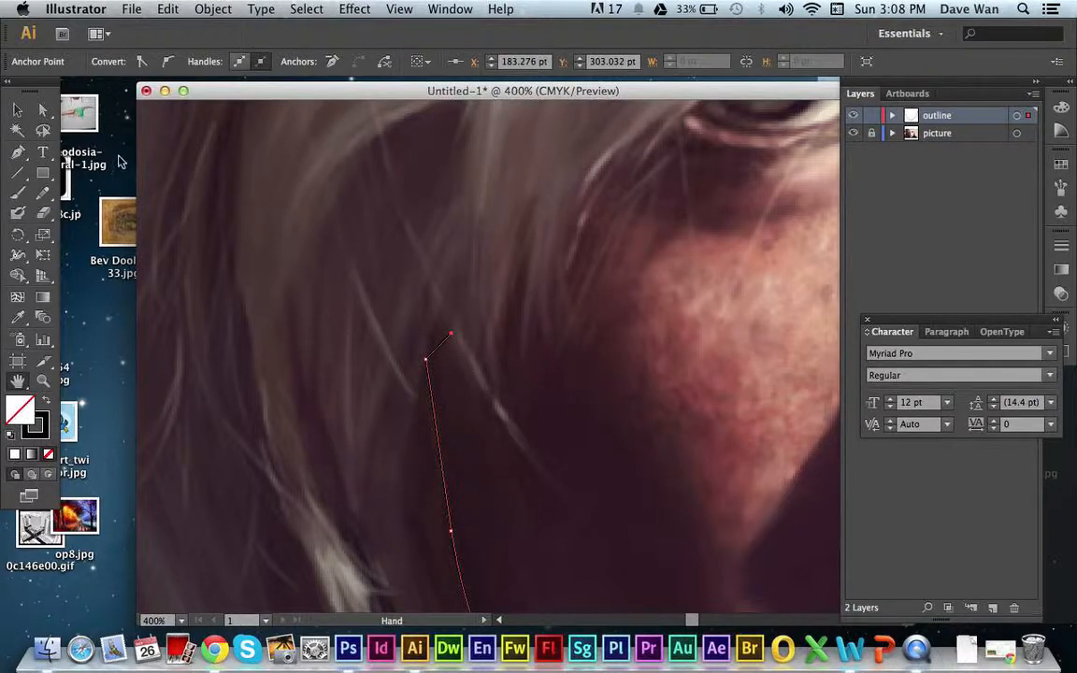
- Deselect the face outline, resume it with the Pen tool from its open end, and curve it down to the first hair strand's tip
{"action": "key", "text": "super+Tab"}
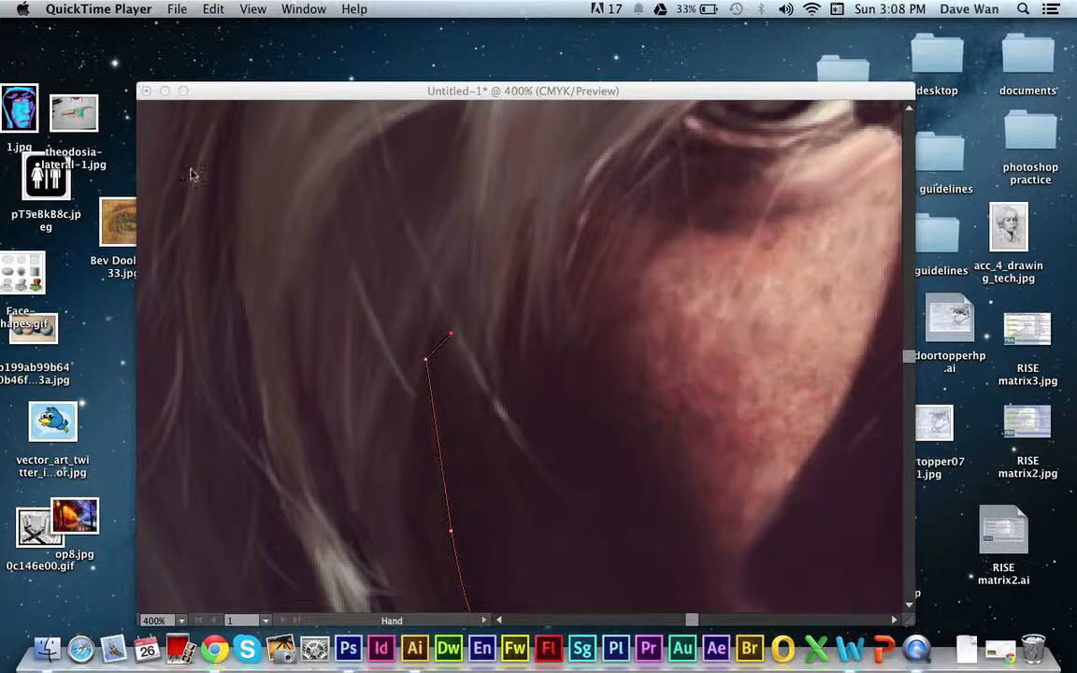
{"action": "key", "text": "super+Tab"}
{"action": "left_click", "coordinate": [17, 151]}
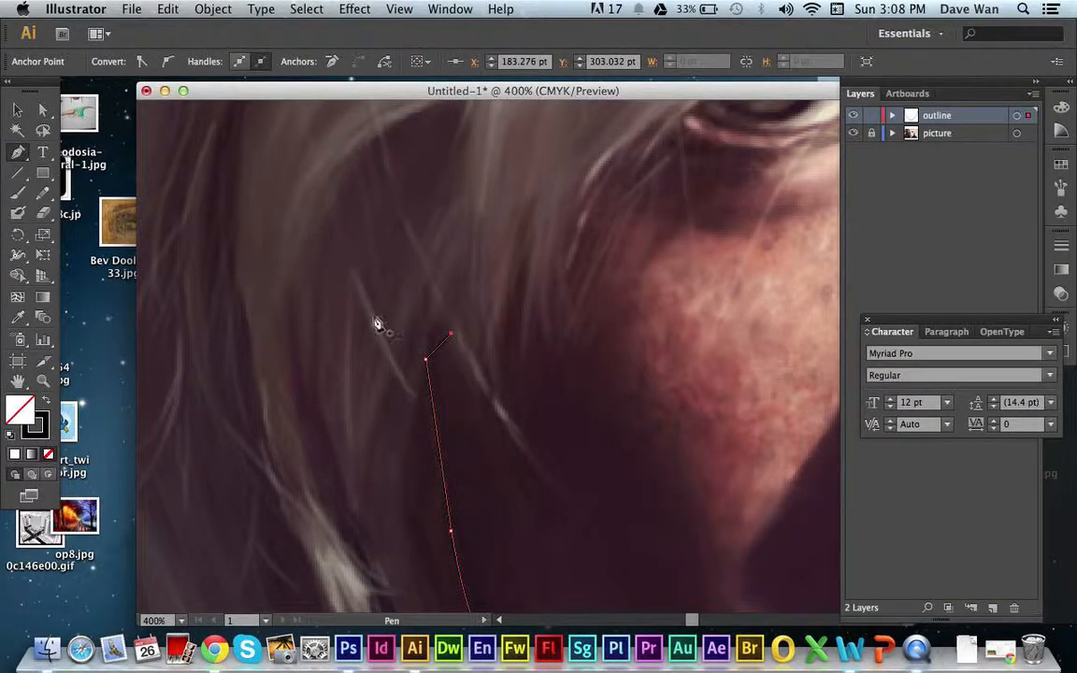
{"action": "key", "text": "super+Tab"}
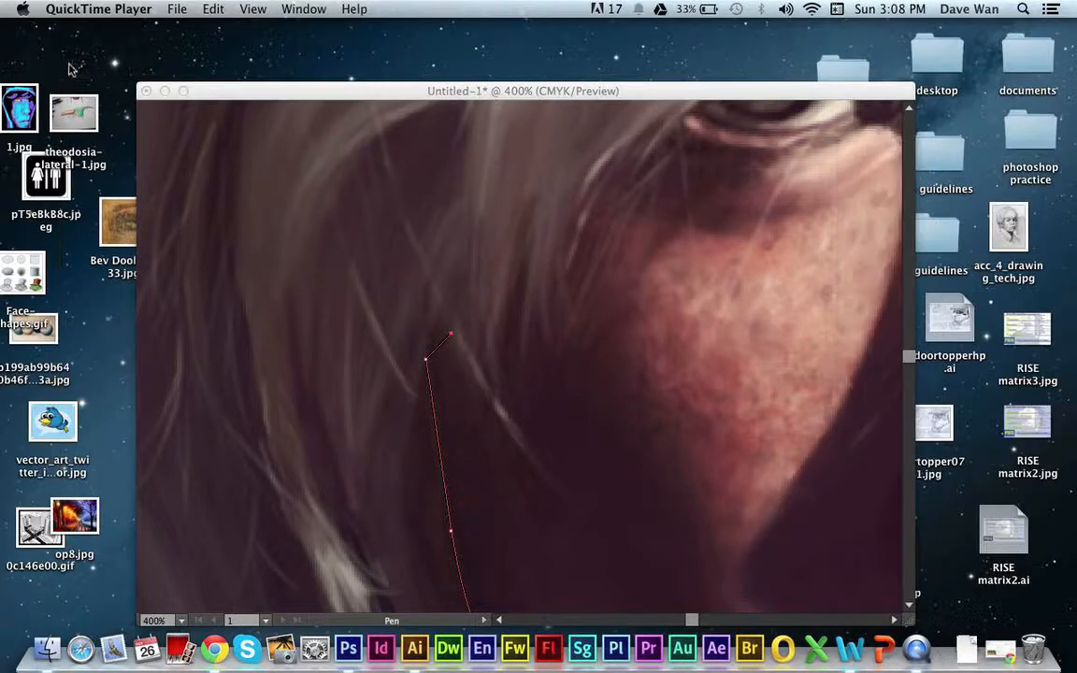
{"action": "left_click", "coordinate": [209, 95]}
{"action": "left_click", "coordinate": [19, 111]}
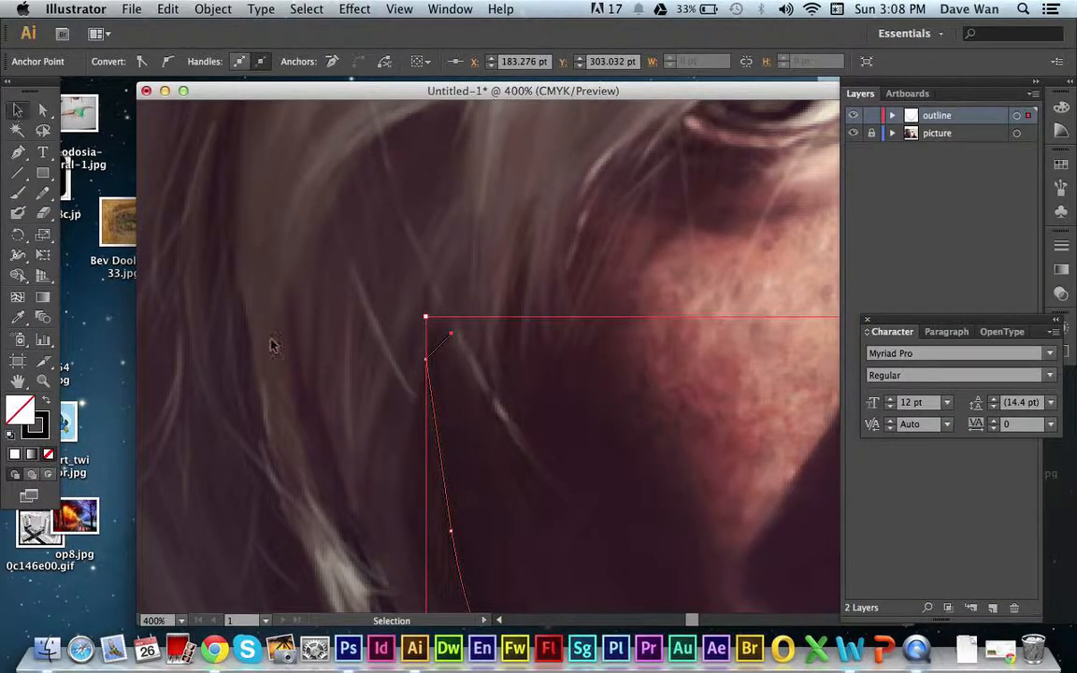
{"action": "left_click", "coordinate": [348, 433]}
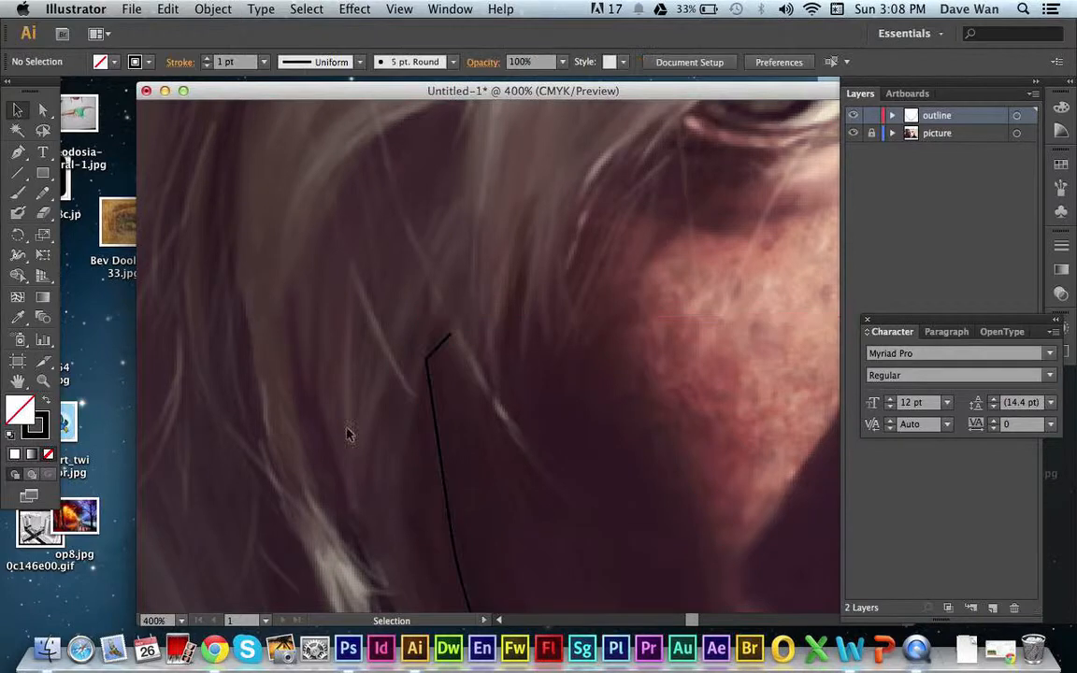
{"action": "left_click", "coordinate": [16, 153]}
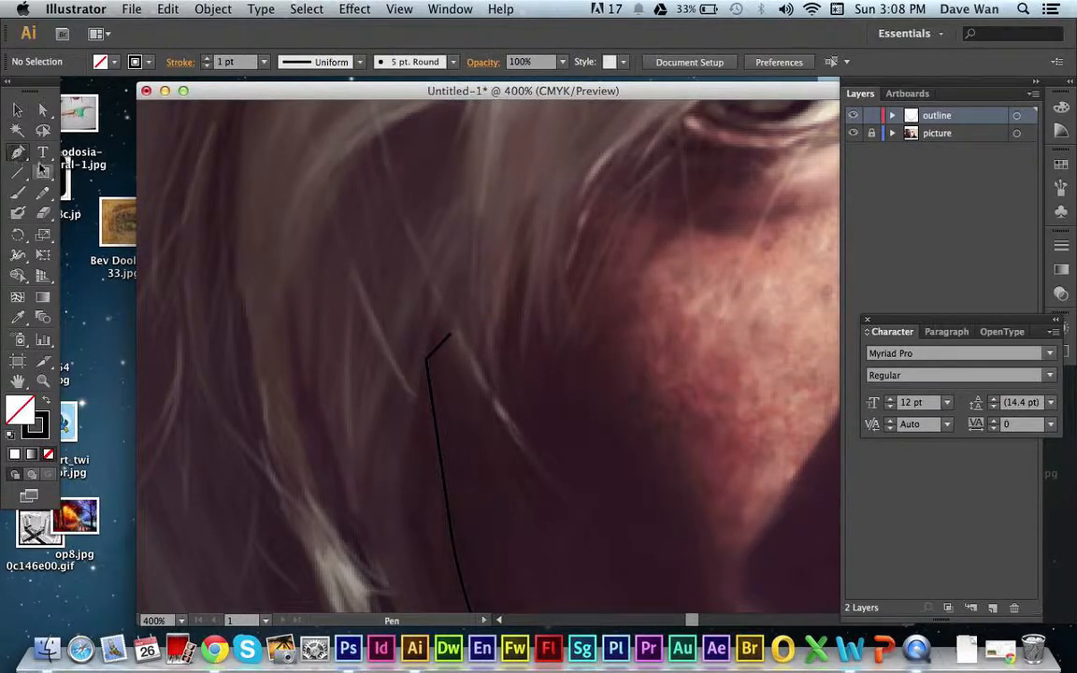
{"action": "left_click", "coordinate": [449, 337]}
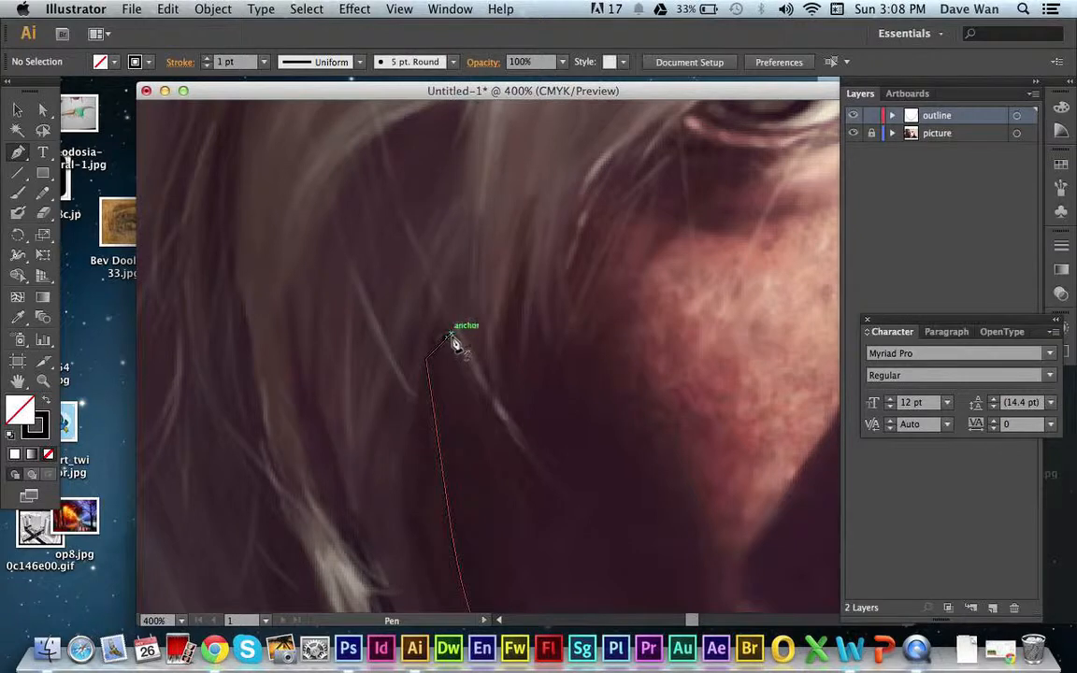
{"action": "mouse_move", "coordinate": [453, 338]}
{"action": "left_mouse_down"}
{"action": "mouse_move", "coordinate": [457, 348]}
{"action": "mouse_move", "coordinate": [445, 320]}
{"action": "mouse_move", "coordinate": [453, 336]}
{"action": "left_mouse_up"}
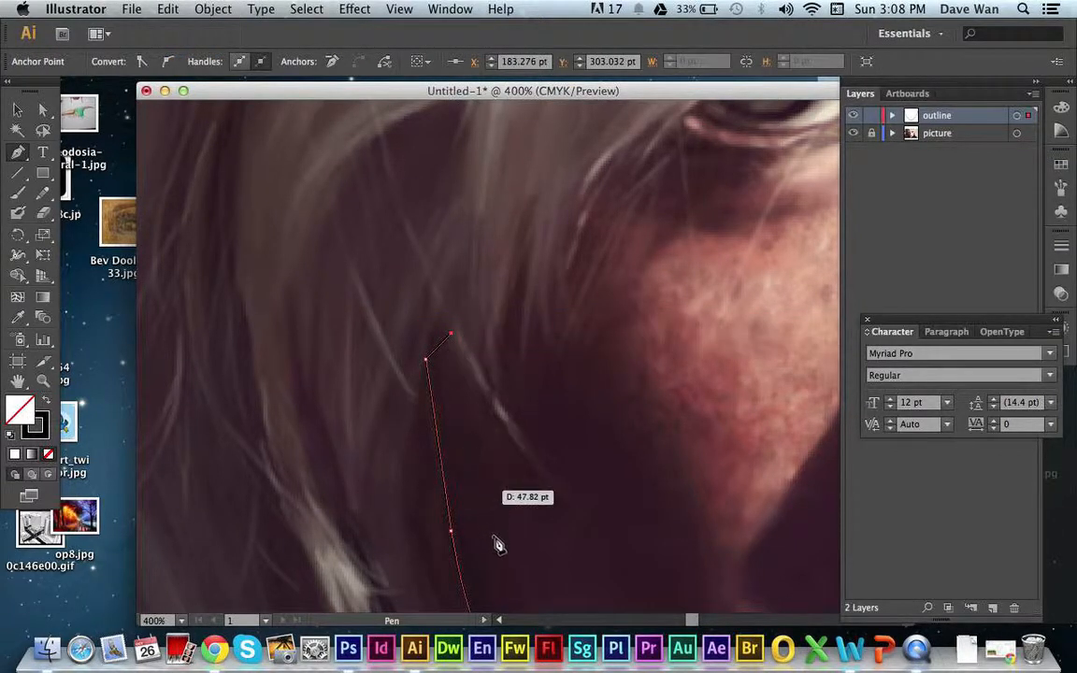
{"action": "left_click_drag", "start_coordinate": [508, 524], "coordinate": [554, 566]}
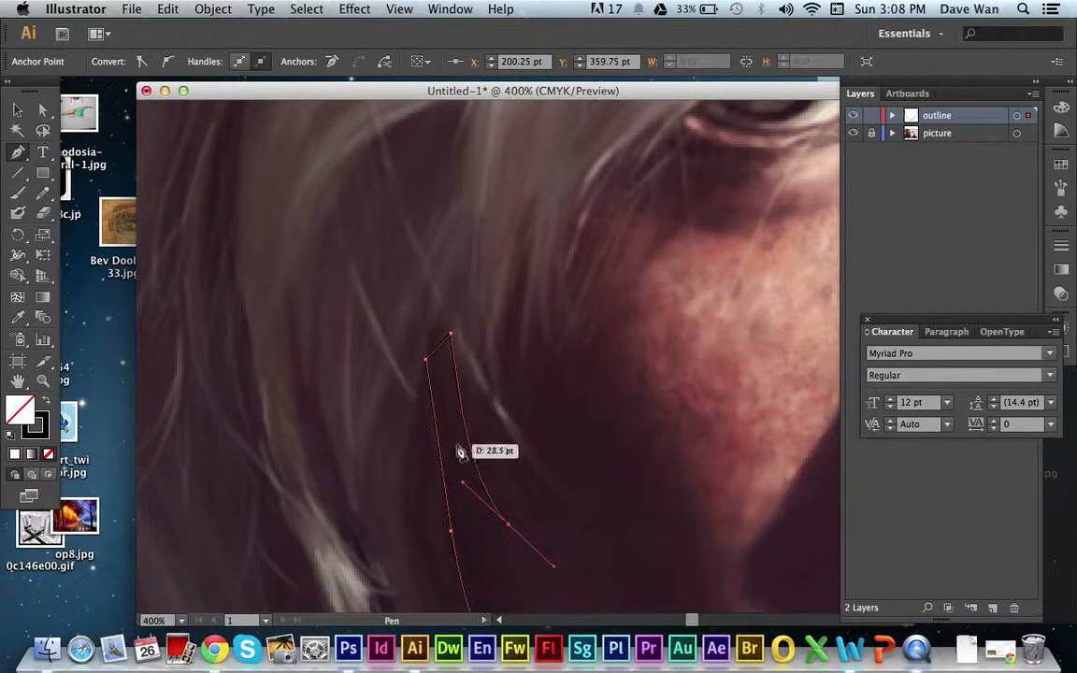
{"action": "left_click_drag", "start_coordinate": [480, 398], "coordinate": [492, 378]}
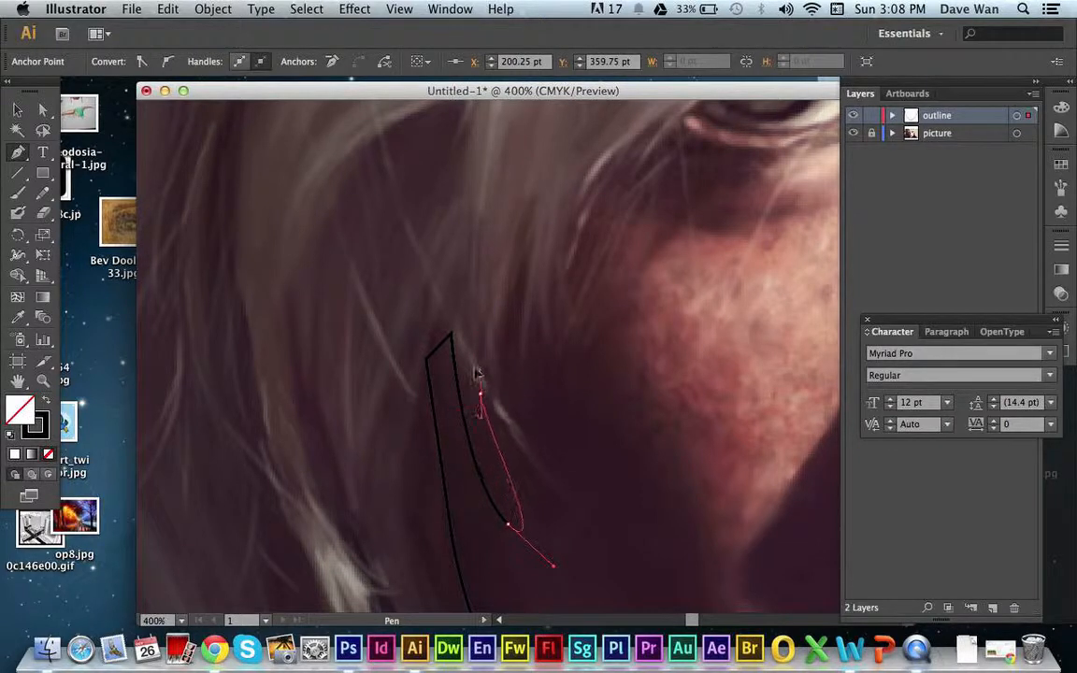
{"action": "left_click", "coordinate": [450, 335]}
{"action": "left_click_drag", "start_coordinate": [521, 506], "coordinate": [582, 503]}
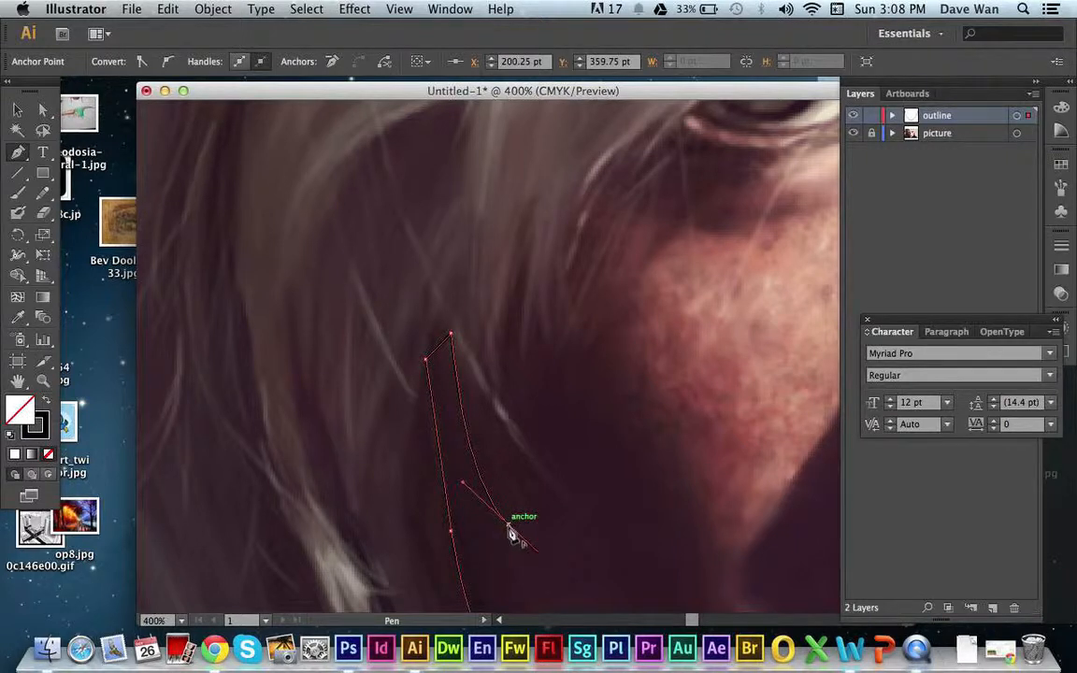
- Convert the first strand tip to a corner and continue the outline in zigzag curves around the next hair strands over the shaded cheek
{"action": "left_click", "coordinate": [507, 524]}
{"action": "left_click_drag", "start_coordinate": [481, 391], "coordinate": [495, 348]}
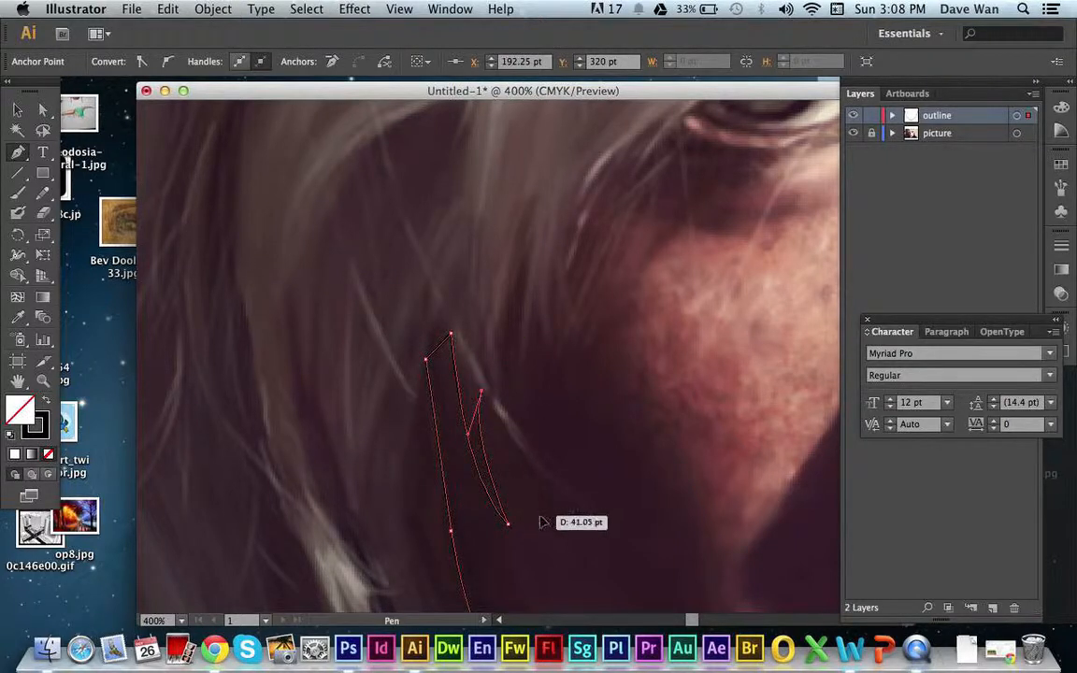
{"action": "left_click_drag", "start_coordinate": [540, 517], "coordinate": [511, 397]}
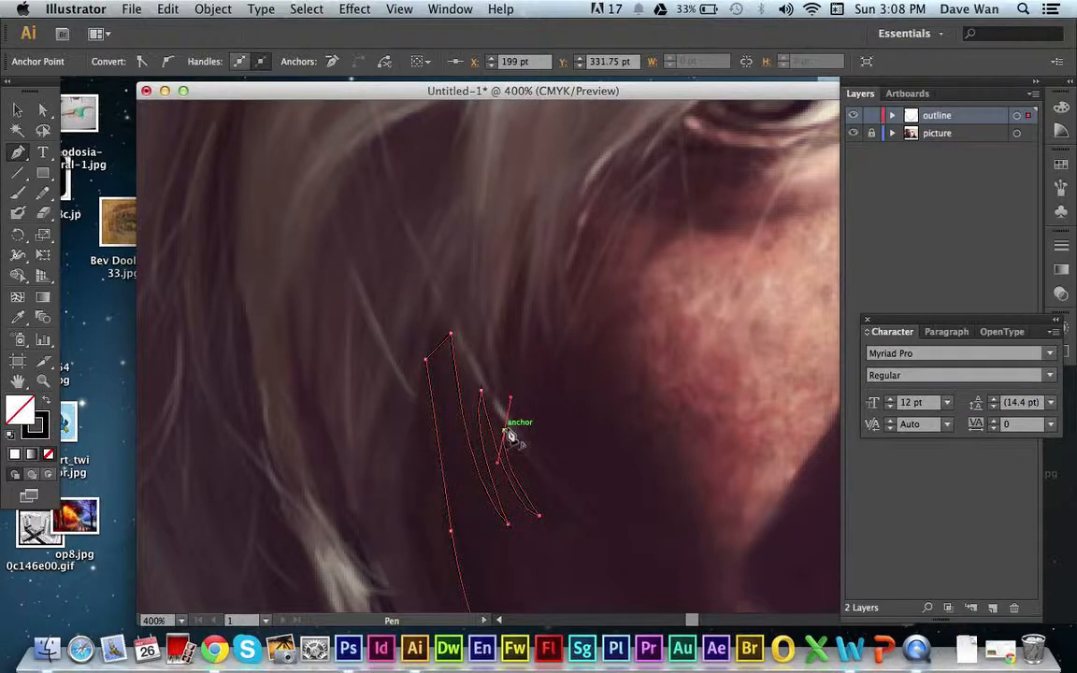
{"action": "left_click_drag", "start_coordinate": [616, 529], "coordinate": [690, 547]}
{"action": "left_click", "coordinate": [617, 528]}
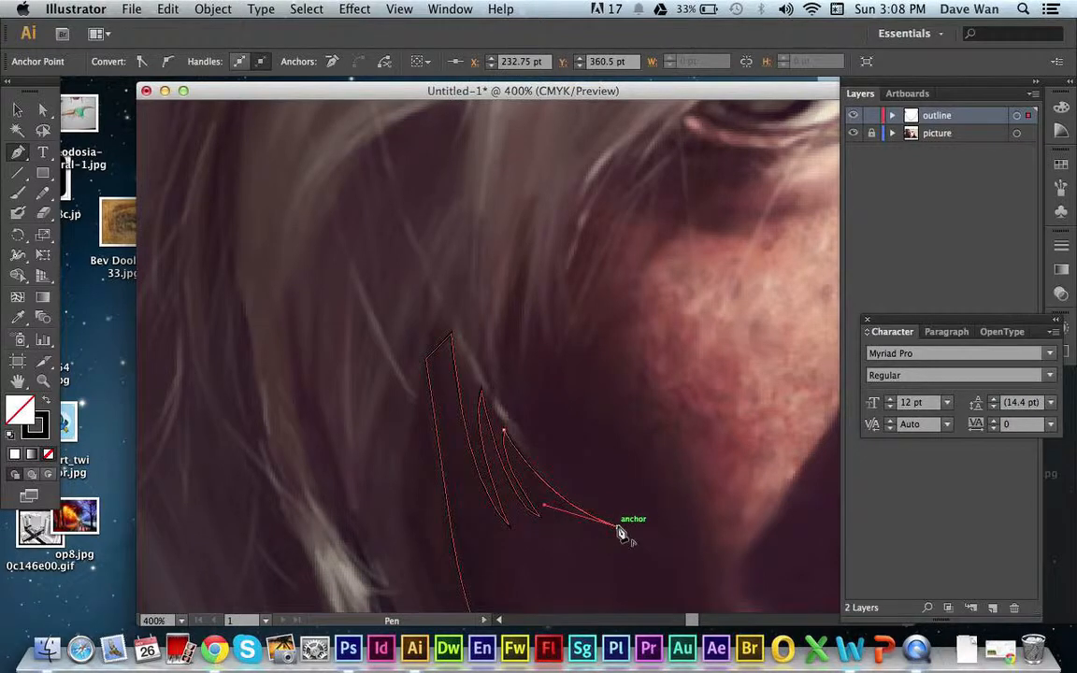
{"action": "left_click_drag", "start_coordinate": [512, 355], "coordinate": [529, 251]}
{"action": "left_click_drag", "start_coordinate": [541, 418], "coordinate": [562, 423]}
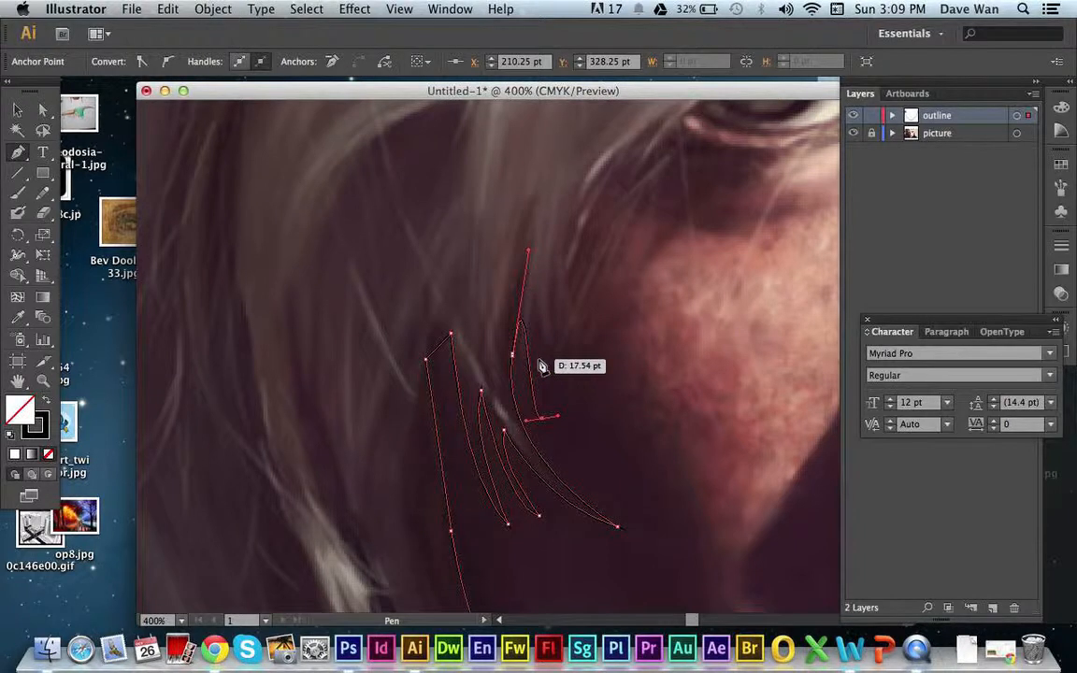
{"action": "key", "text": "super+z"}
{"action": "key", "text": "super+z"}
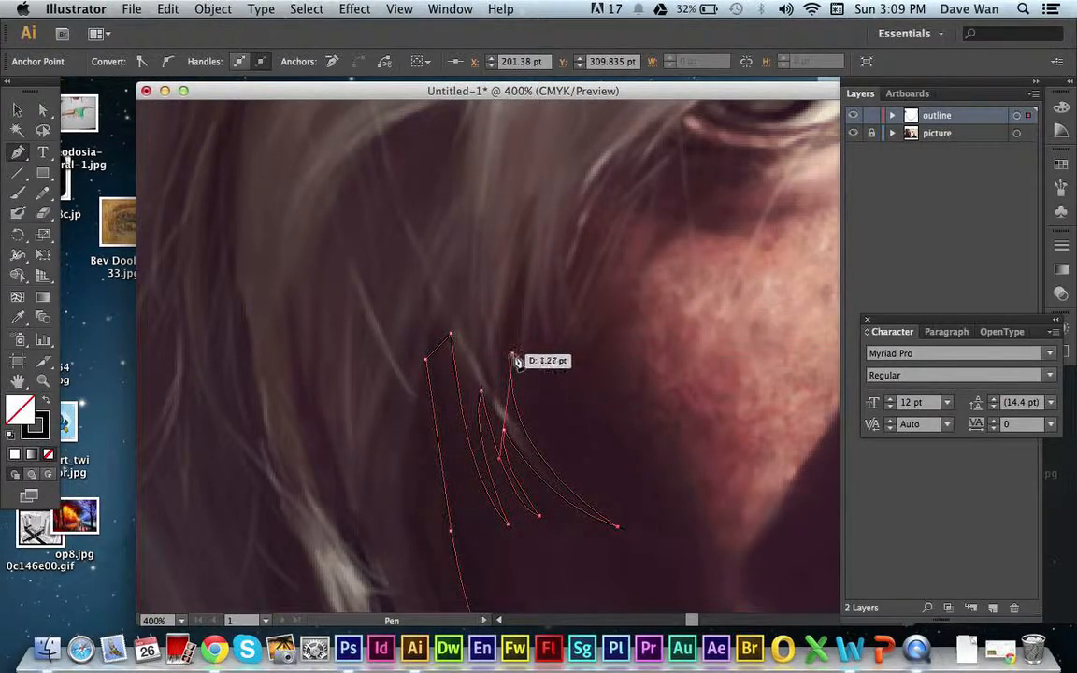
{"action": "left_click", "coordinate": [513, 354]}
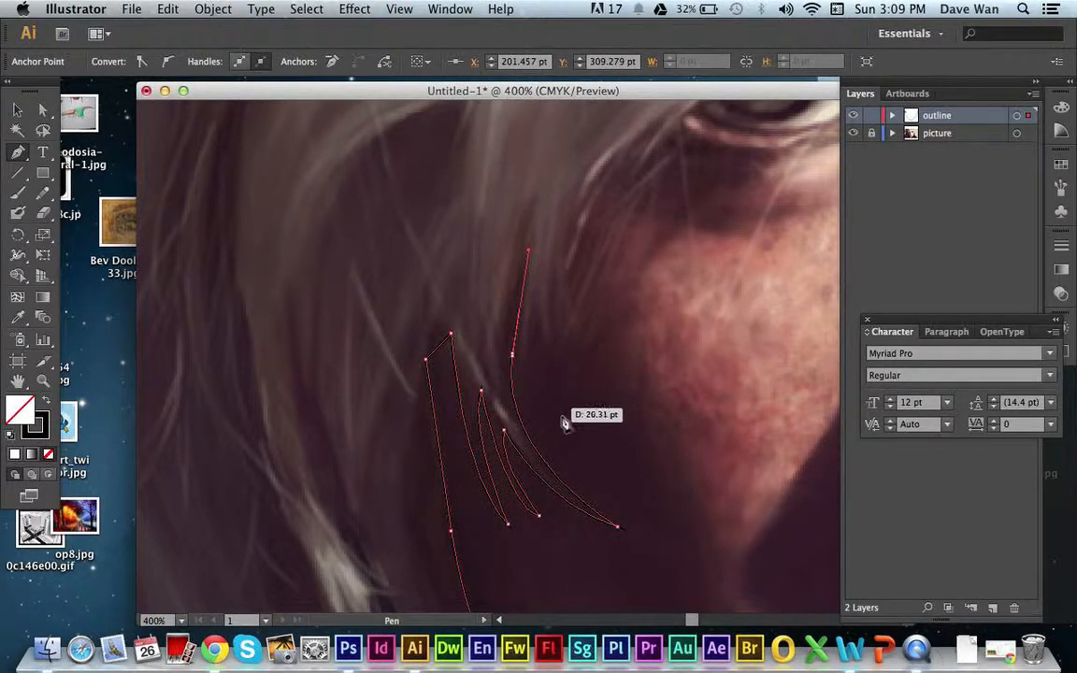
{"action": "left_click_drag", "start_coordinate": [565, 421], "coordinate": [611, 408]}
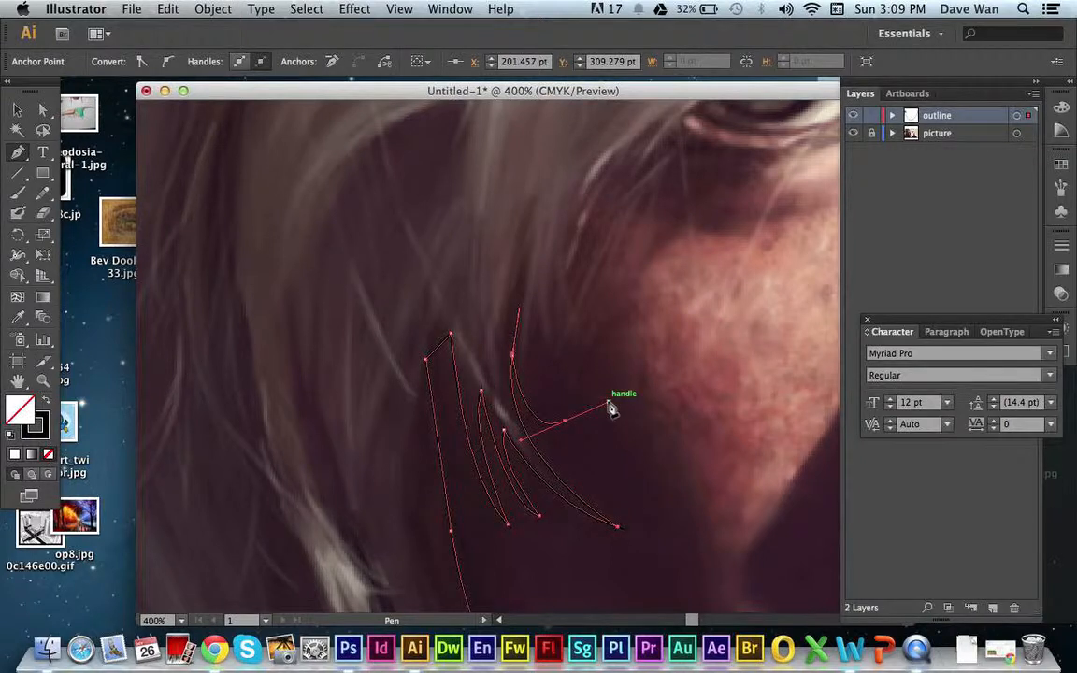
{"action": "key", "text": "super+z"}
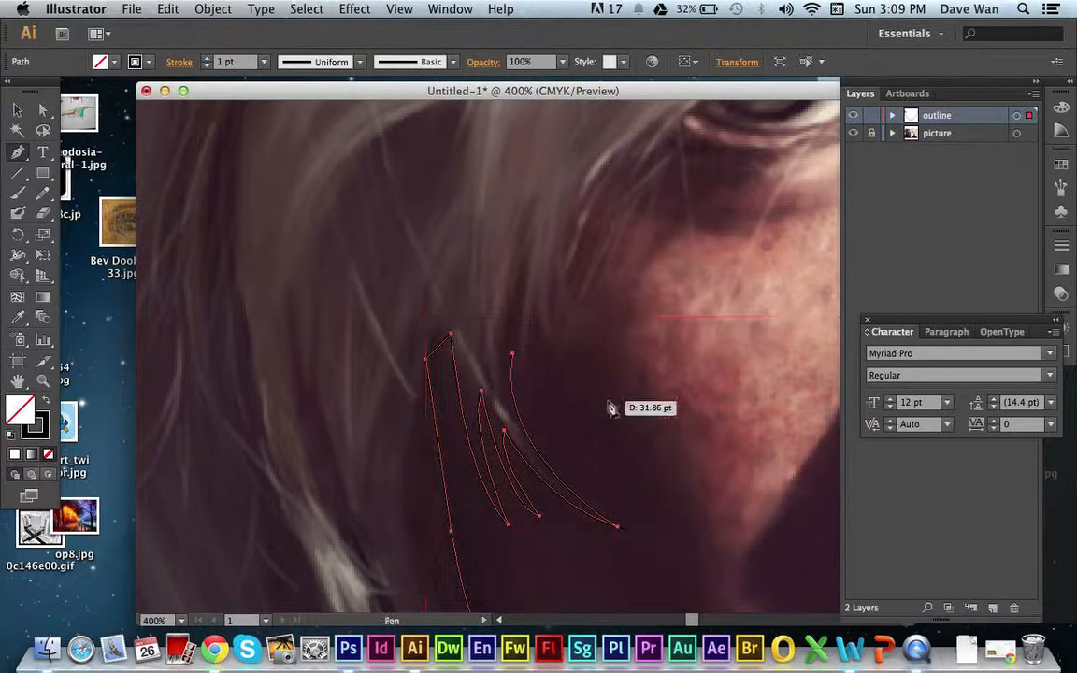
- Remove the outgoing handle at the last upper anchor, then curve the outline down to a short strand tip and back up into the hair
{"action": "left_click", "coordinate": [513, 359]}
{"action": "left_click_drag", "start_coordinate": [560, 424], "coordinate": [599, 437]}
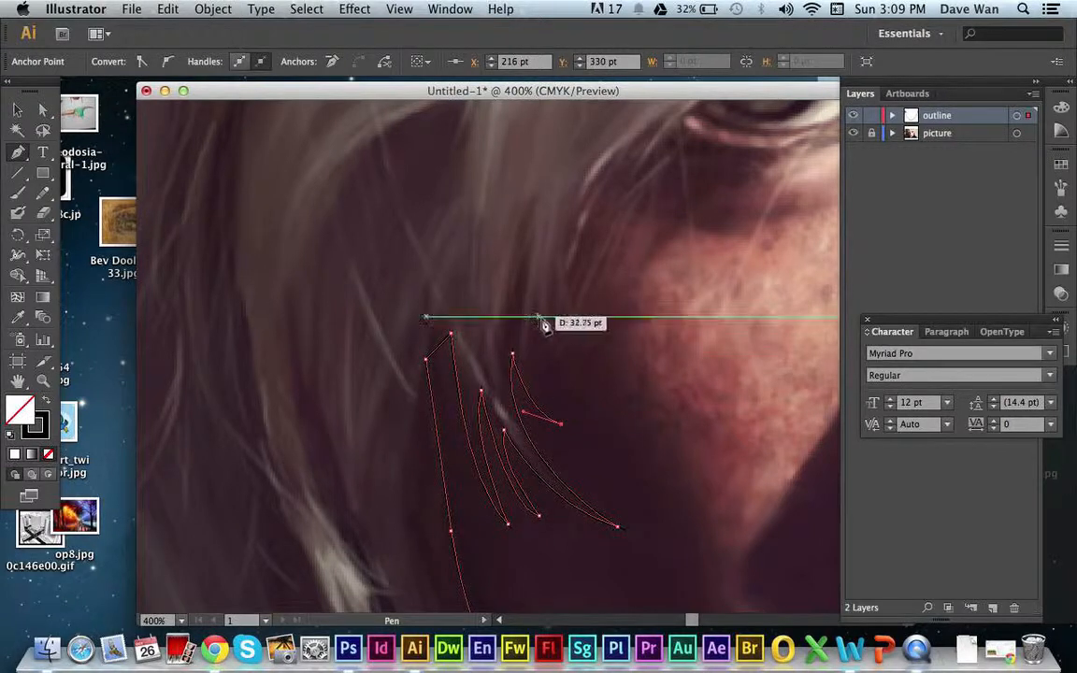
{"action": "left_click_drag", "start_coordinate": [542, 319], "coordinate": [568, 244]}
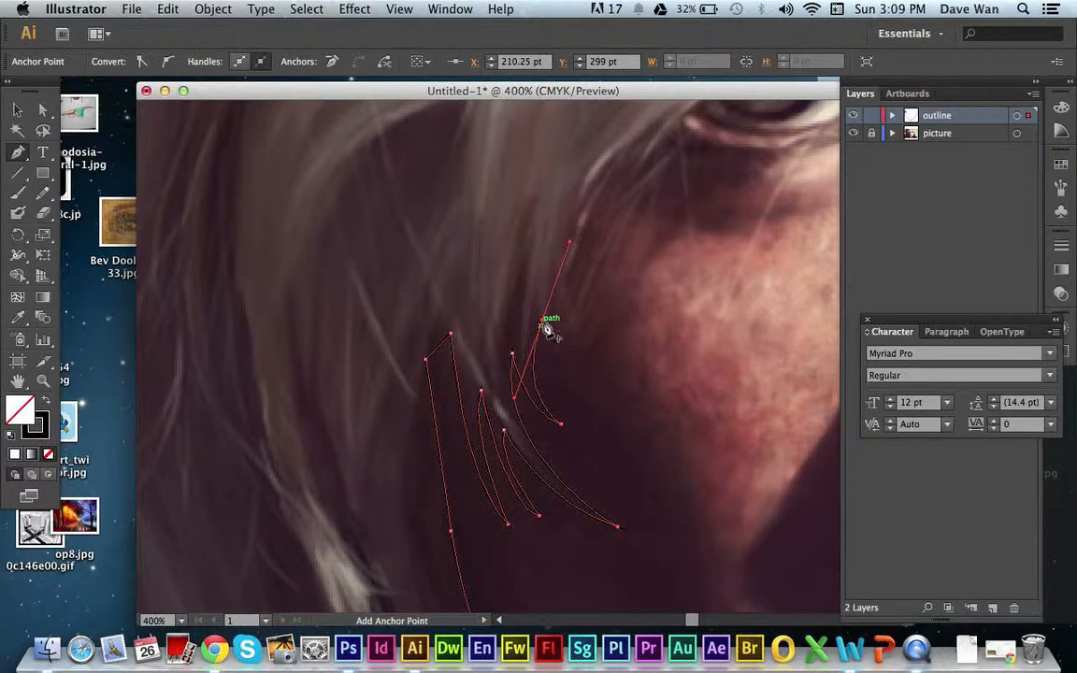
- Curve the outline down to the last cheek strand's tip, then up along the hair edge past the shaded eye to above its iris
{"action": "left_click_drag", "start_coordinate": [573, 380], "coordinate": [610, 403]}
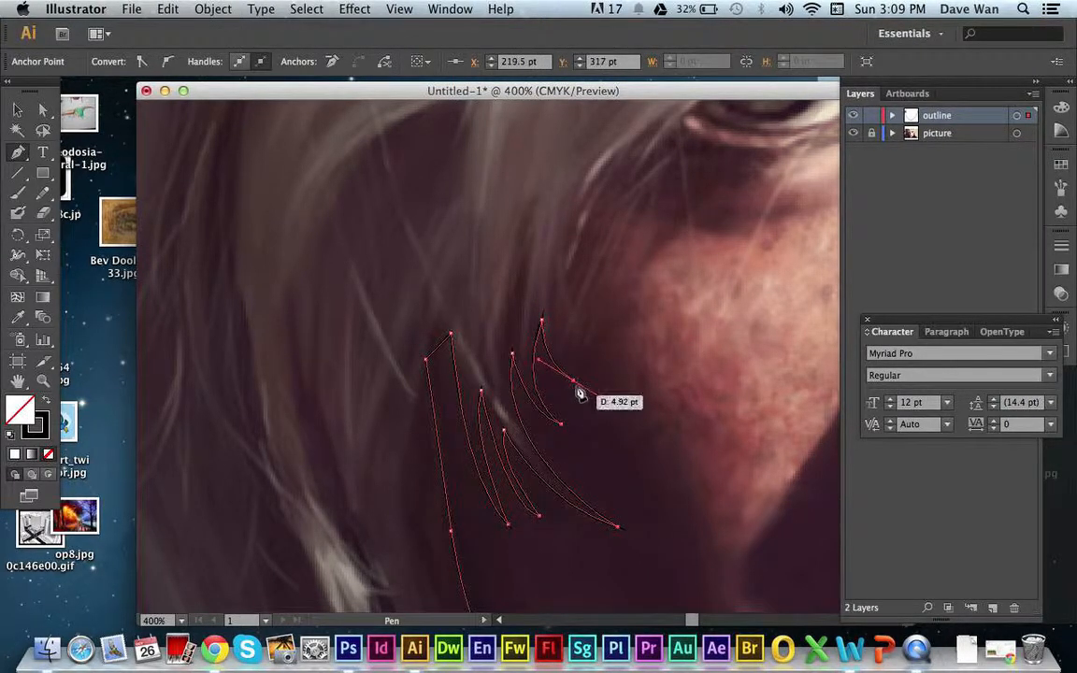
{"action": "left_click_drag", "start_coordinate": [574, 218], "coordinate": [788, 211]}
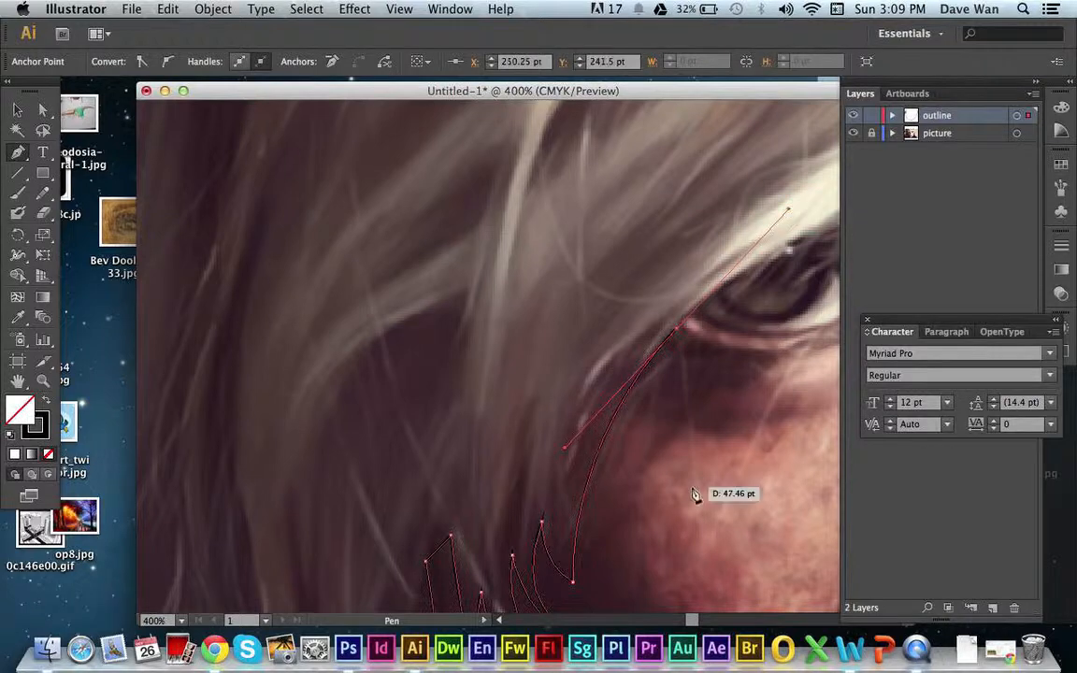
{"action": "mouse_move", "coordinate": [690, 617]}
{"action": "left_mouse_down"}
{"action": "mouse_move", "coordinate": [702, 614]}
{"action": "mouse_move", "coordinate": [693, 614]}
{"action": "left_mouse_up"}
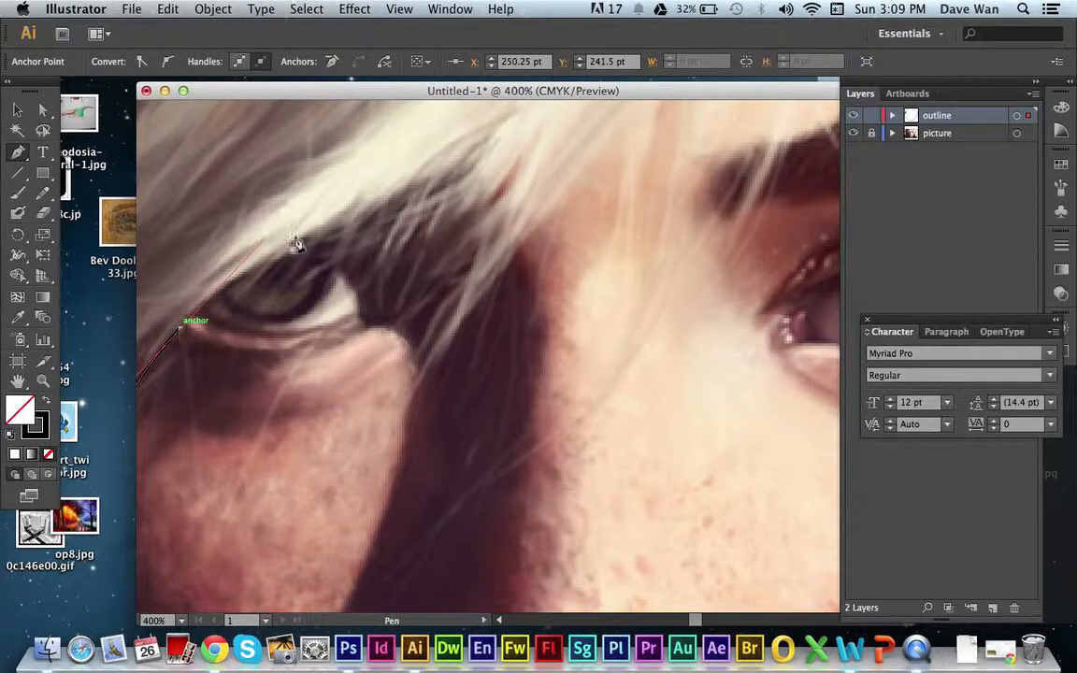
{"action": "mouse_move", "coordinate": [337, 222]}
{"action": "left_mouse_down"}
{"action": "mouse_move", "coordinate": [394, 228]}
{"action": "mouse_move", "coordinate": [395, 200]}
{"action": "left_mouse_up"}
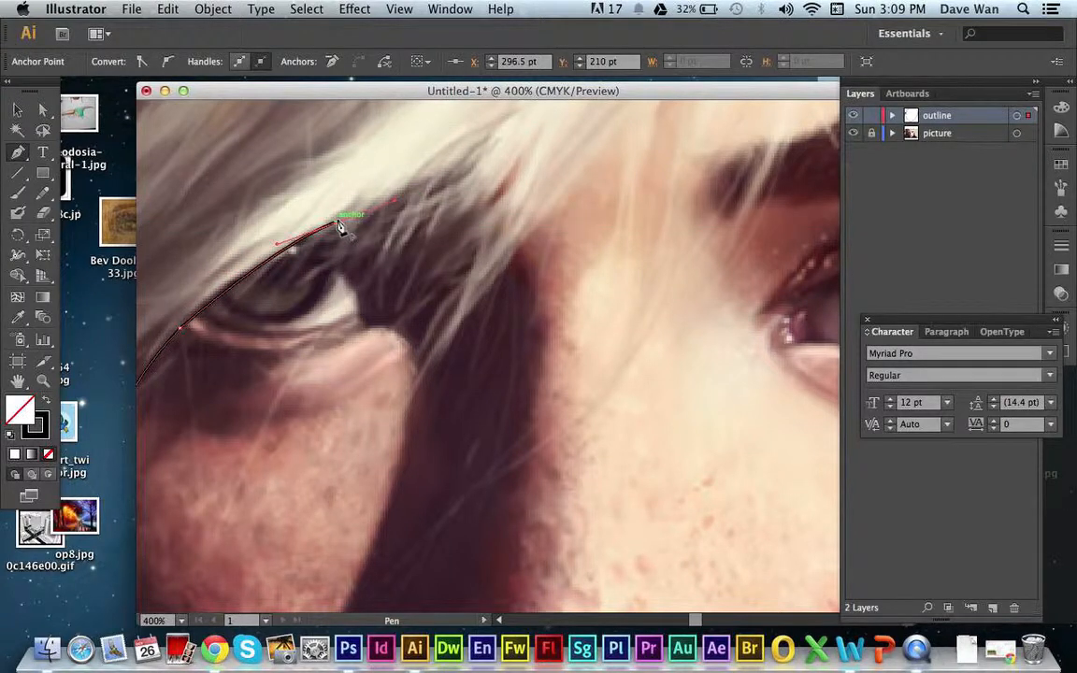
- Trace two hair strands over the shaded eye with zigzag curves and corner anchors, from the iris to the lower eyelid
{"action": "left_click_drag", "start_coordinate": [293, 286], "coordinate": [230, 280]}
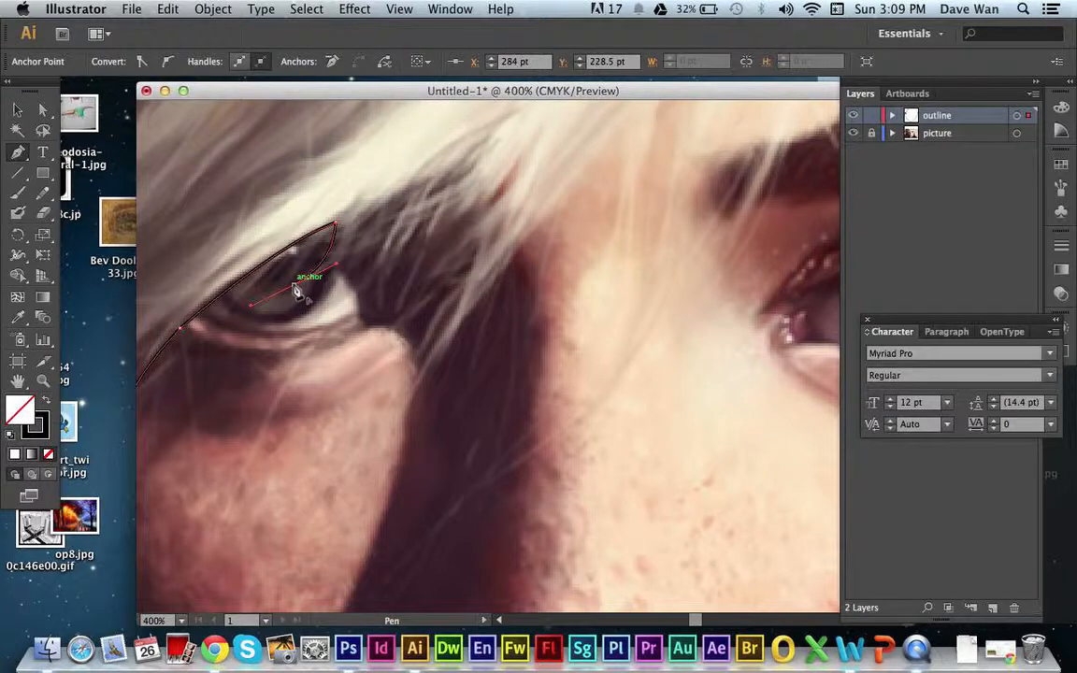
{"action": "left_click", "coordinate": [295, 290]}
{"action": "left_click_drag", "start_coordinate": [381, 247], "coordinate": [404, 217]}
{"action": "left_click", "coordinate": [382, 247]}
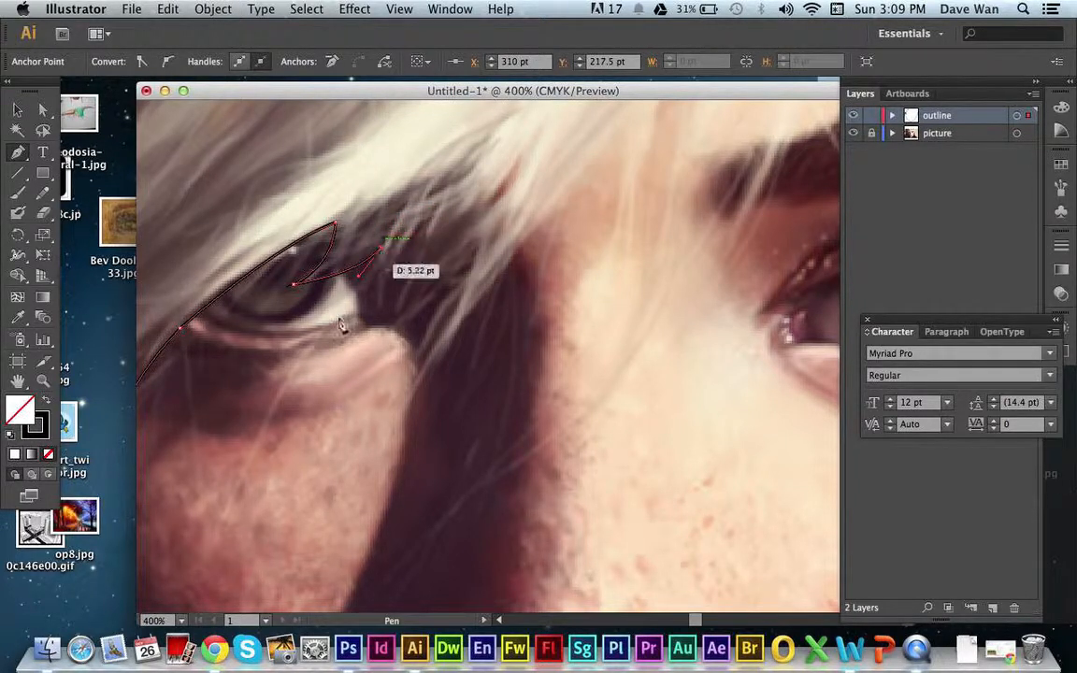
{"action": "left_click_drag", "start_coordinate": [342, 325], "coordinate": [300, 356]}
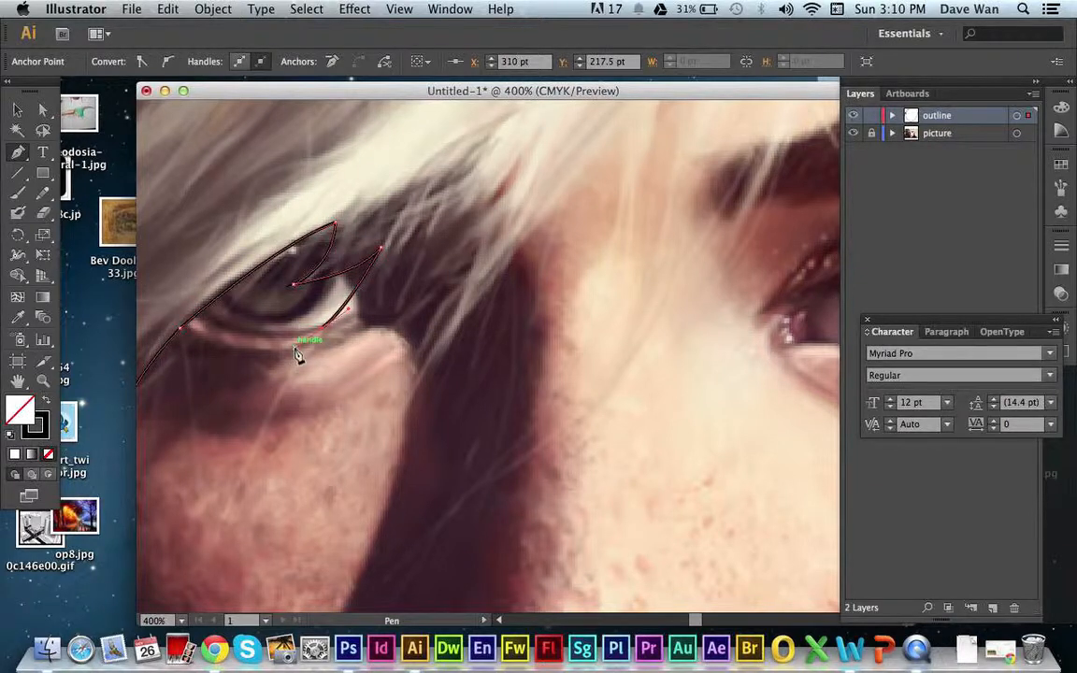
- Continue the zigzag around the next two strands beside the shaded eye's inner corner, ending on a corner anchor below it
{"action": "left_click", "coordinate": [422, 252], "text": "super"}
{"action": "left_click", "coordinate": [421, 252]}
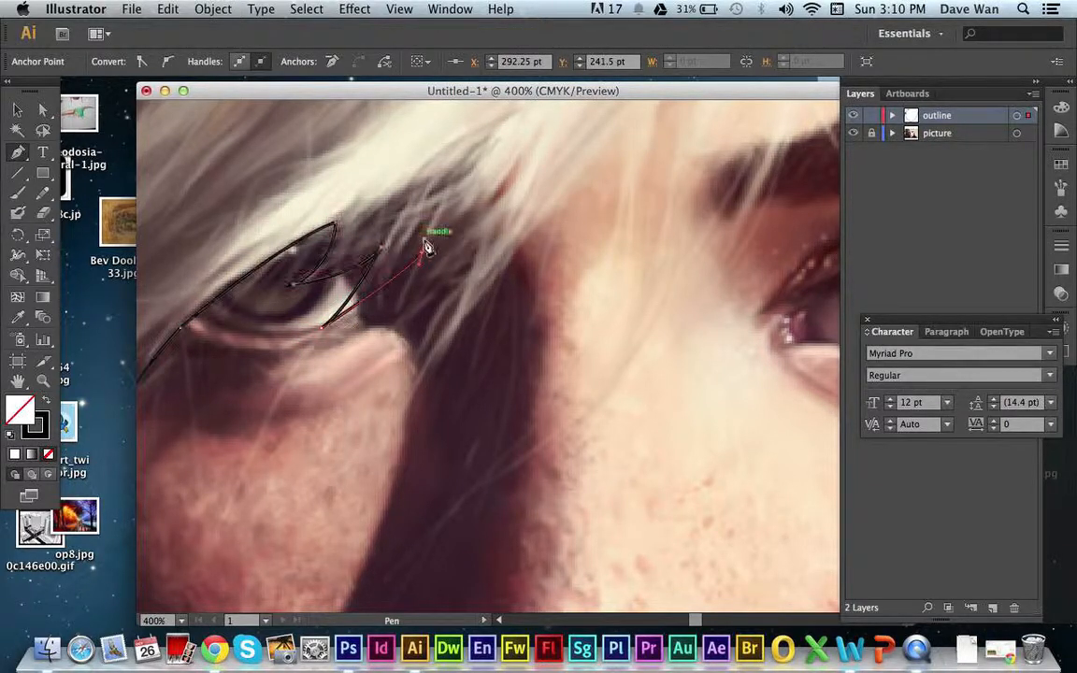
{"action": "left_click_drag", "start_coordinate": [383, 342], "coordinate": [348, 381]}
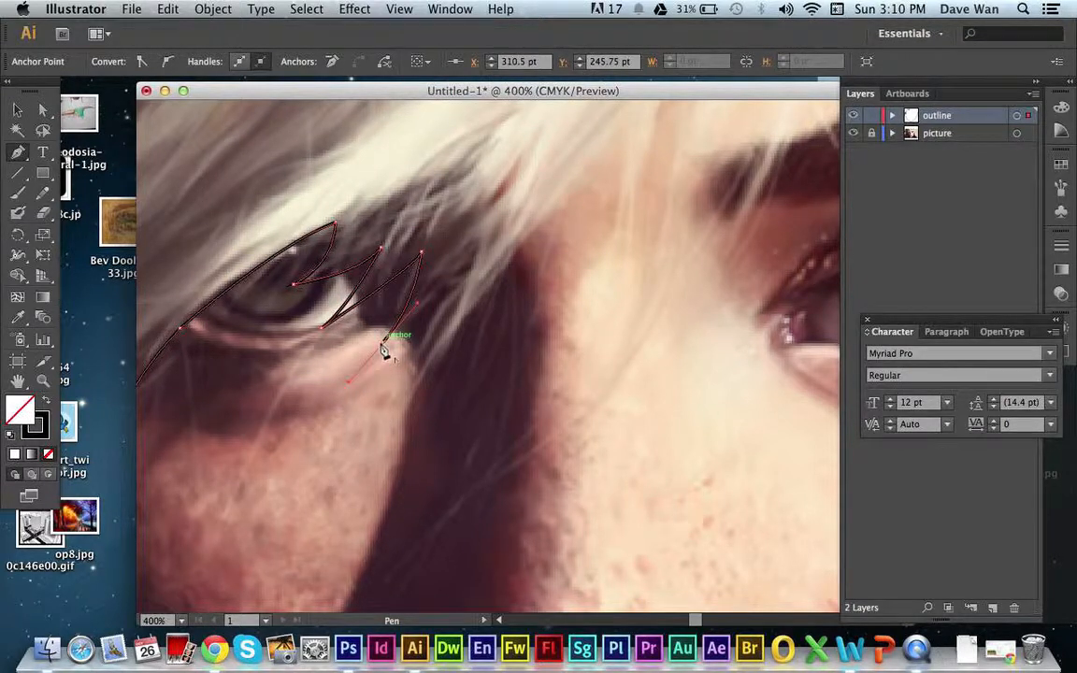
{"action": "left_click", "coordinate": [384, 344]}
{"action": "mouse_move", "coordinate": [476, 255]}
{"action": "left_mouse_down"}
{"action": "mouse_move", "coordinate": [483, 223]}
{"action": "mouse_move", "coordinate": [433, 392]}
{"action": "mouse_move", "coordinate": [370, 423]}
{"action": "left_mouse_up"}
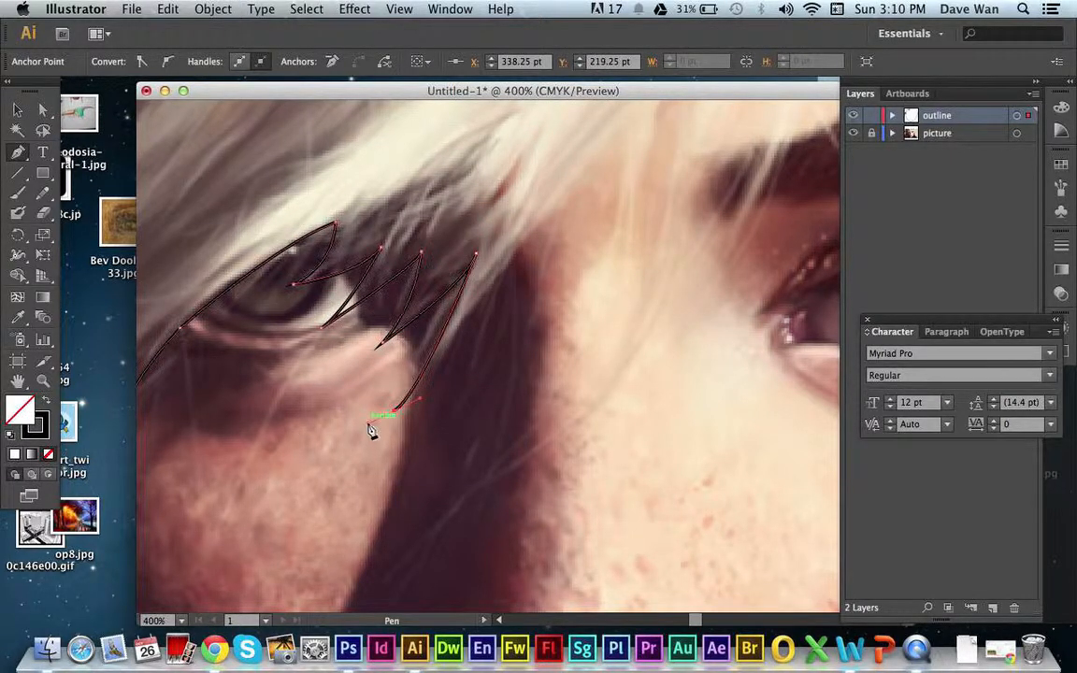
{"action": "left_click", "coordinate": [395, 411]}
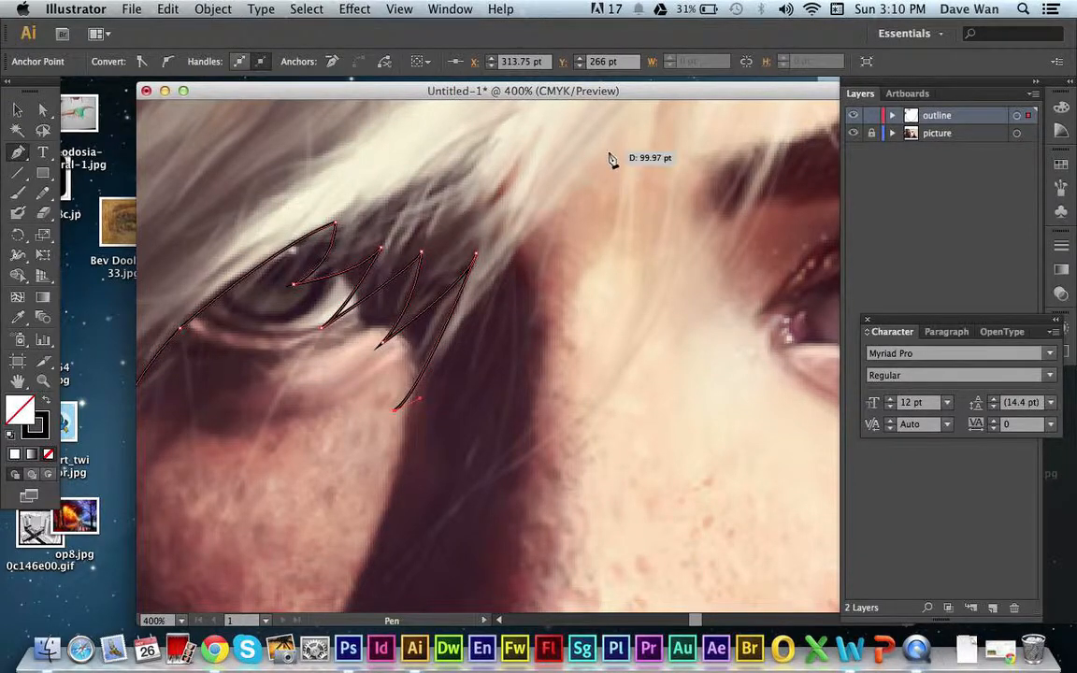
- Curve the outline up to the hair between the eyebrows, then down to a long strand's tip on the nose bridge as a corner
{"action": "mouse_move", "coordinate": [621, 137]}
{"action": "left_mouse_down"}
{"action": "mouse_move", "coordinate": [623, 108]}
{"action": "mouse_move", "coordinate": [655, 213]}
{"action": "left_mouse_up"}
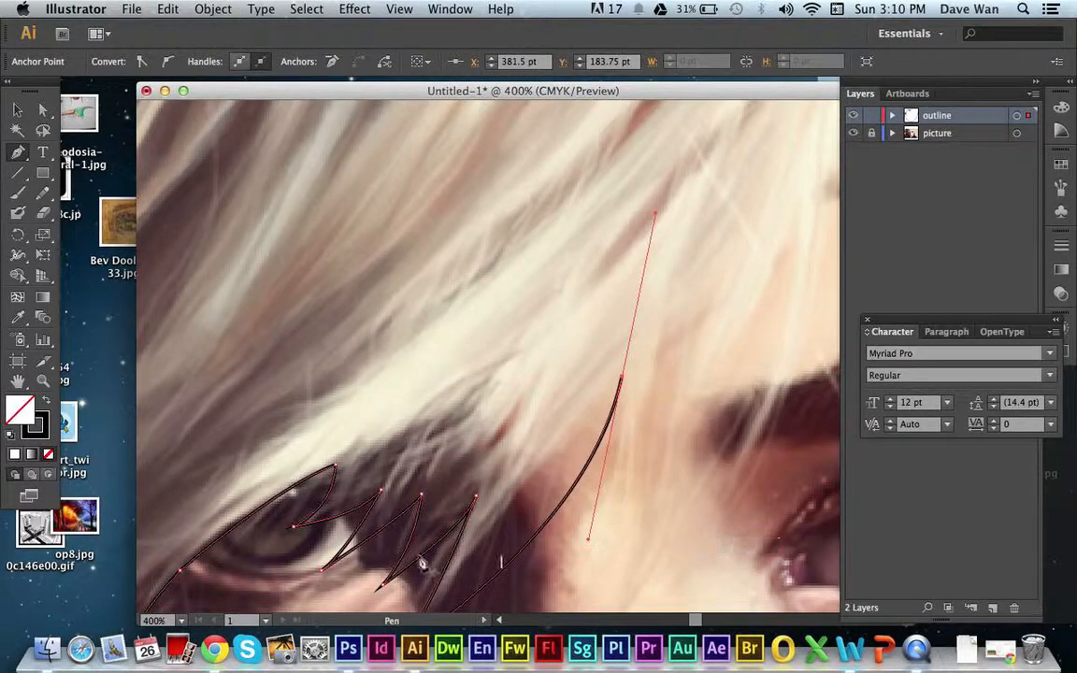
{"action": "left_click", "coordinate": [17, 378]}
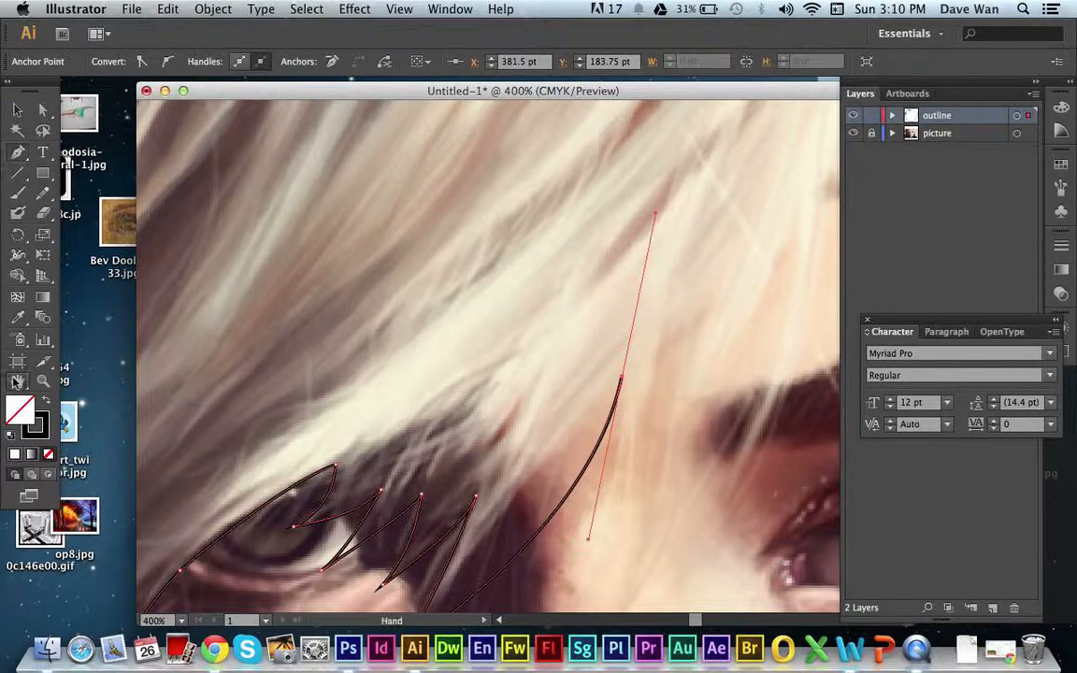
{"action": "left_click_drag", "start_coordinate": [394, 356], "coordinate": [112, 154]}
{"action": "left_click", "coordinate": [17, 152]}
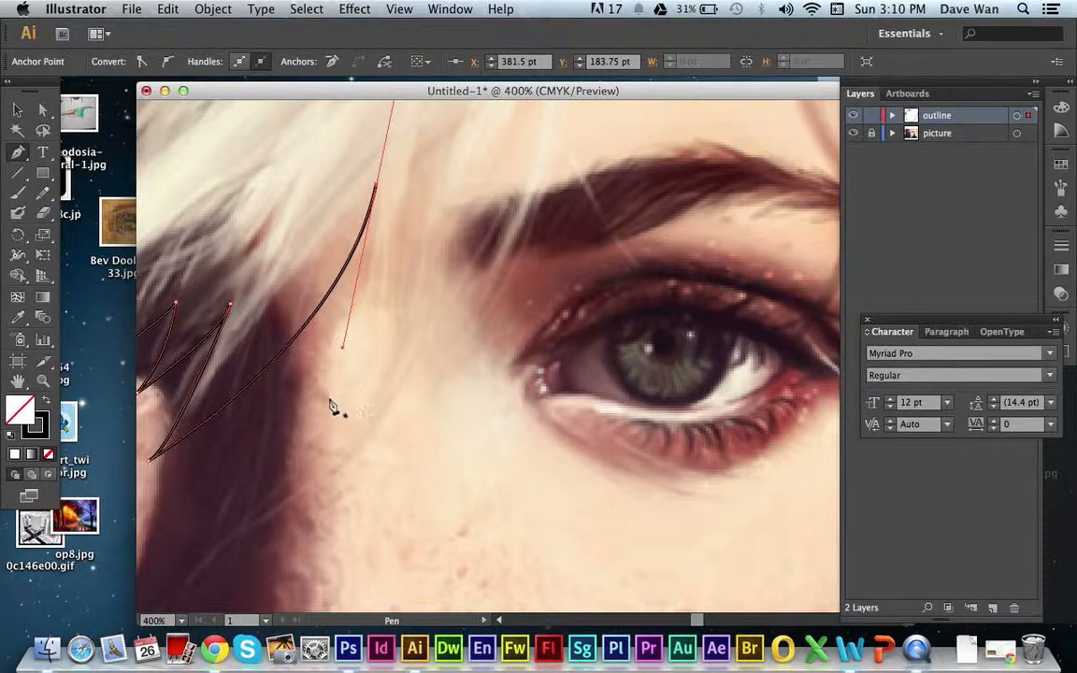
{"action": "left_click_drag", "start_coordinate": [311, 432], "coordinate": [311, 428]}
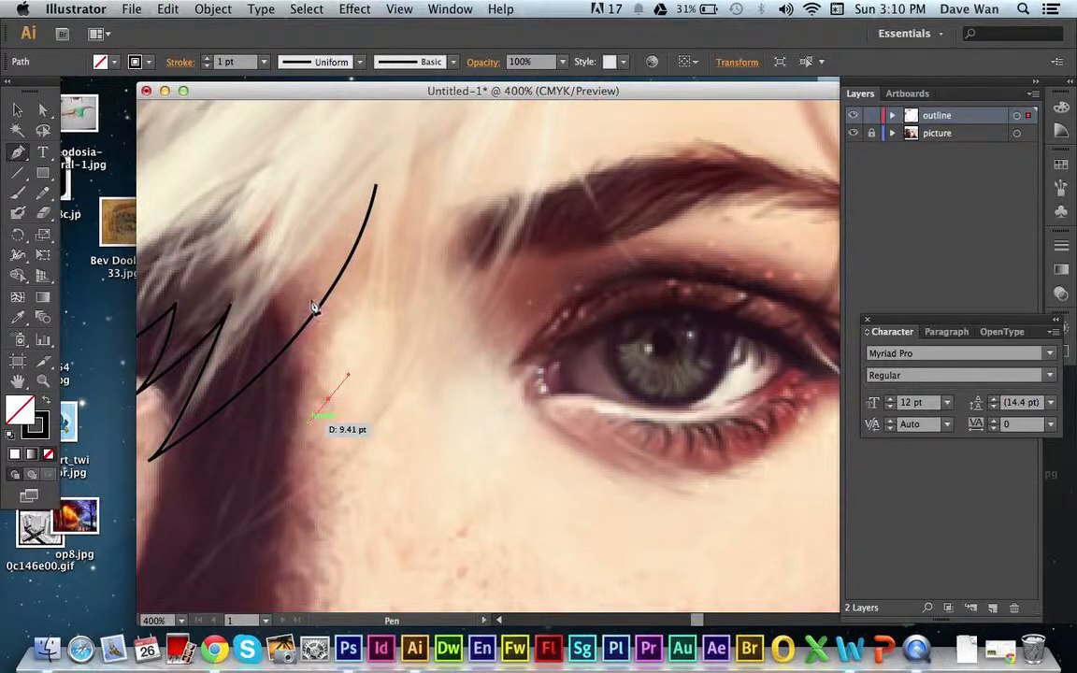
{"action": "key", "text": "super+z"}
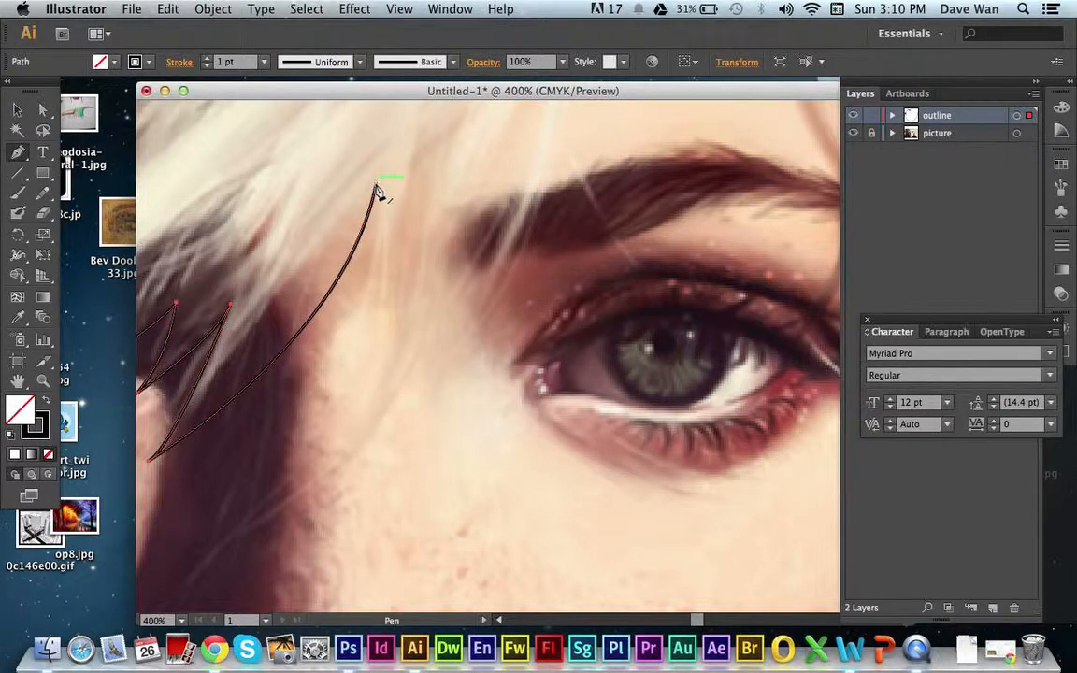
{"action": "left_click_drag", "start_coordinate": [377, 190], "coordinate": [217, 568]}
{"action": "left_click", "coordinate": [283, 502]}
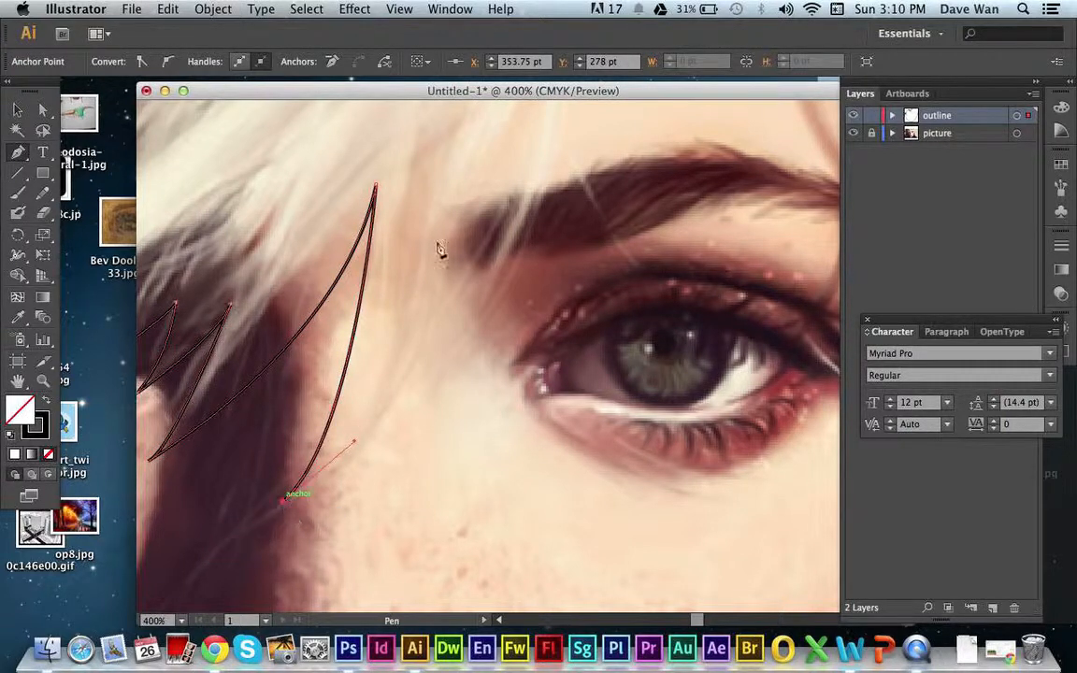
- Curve the outline up past the lit eyebrow's inner end into the forehead hair, making both upper anchors corners
{"action": "mouse_move", "coordinate": [475, 158]}
{"action": "left_mouse_down"}
{"action": "mouse_move", "coordinate": [473, 185]}
{"action": "mouse_move", "coordinate": [445, 144]}
{"action": "mouse_move", "coordinate": [468, 152]}
{"action": "left_mouse_up"}
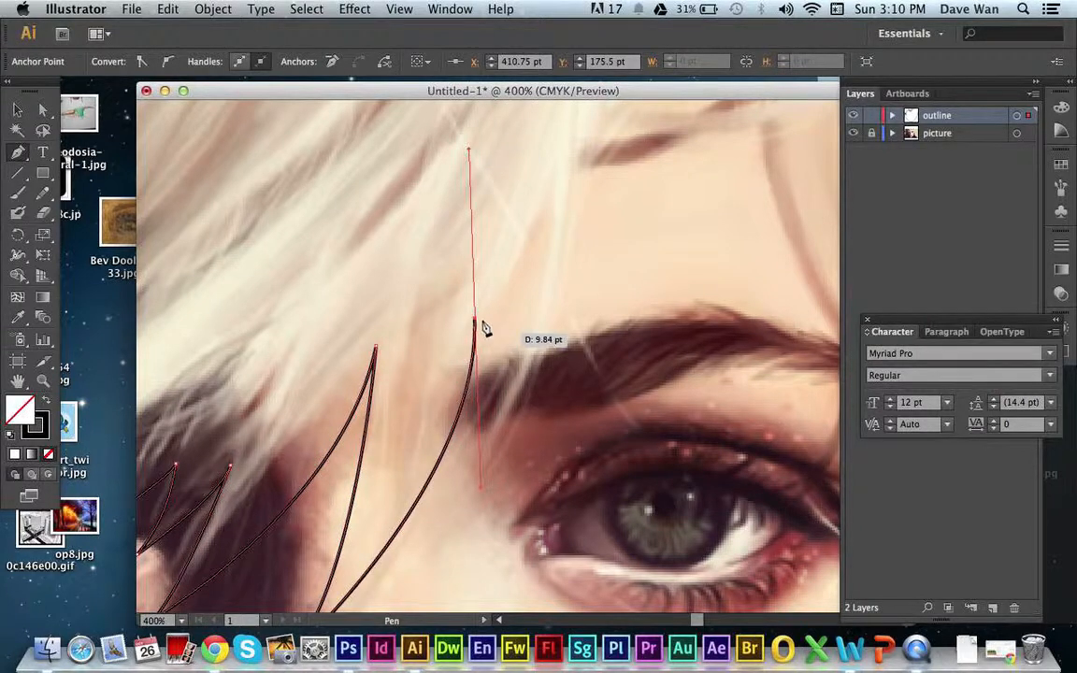
{"action": "left_click_drag", "start_coordinate": [479, 322], "coordinate": [538, 149]}
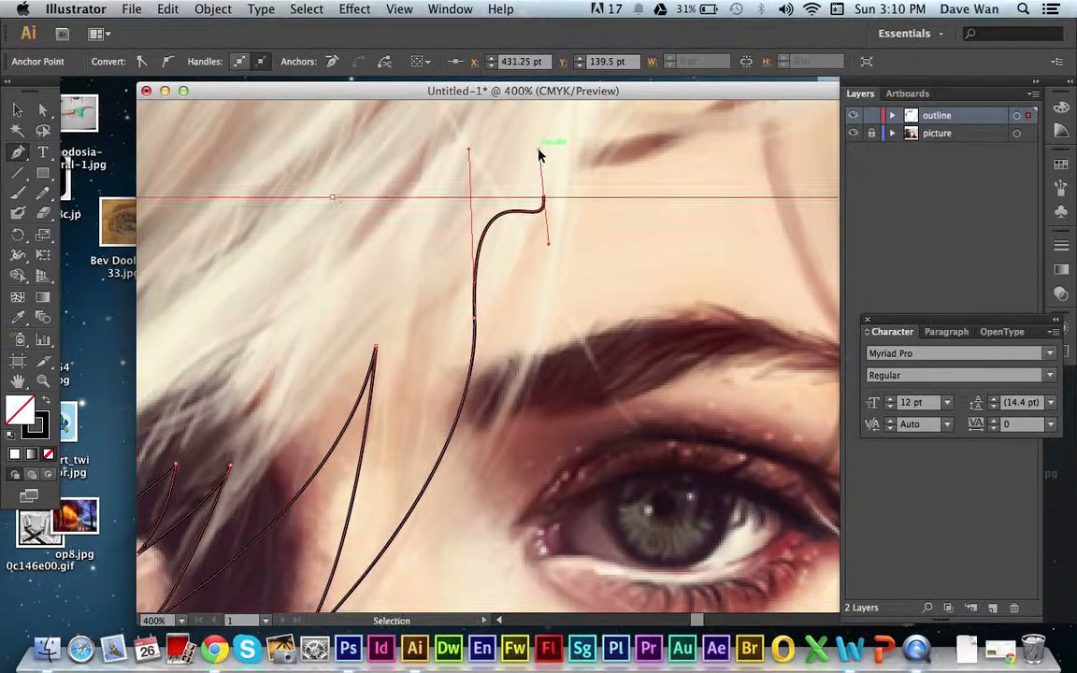
{"action": "key", "text": "super+z"}
{"action": "left_click", "coordinate": [475, 319]}
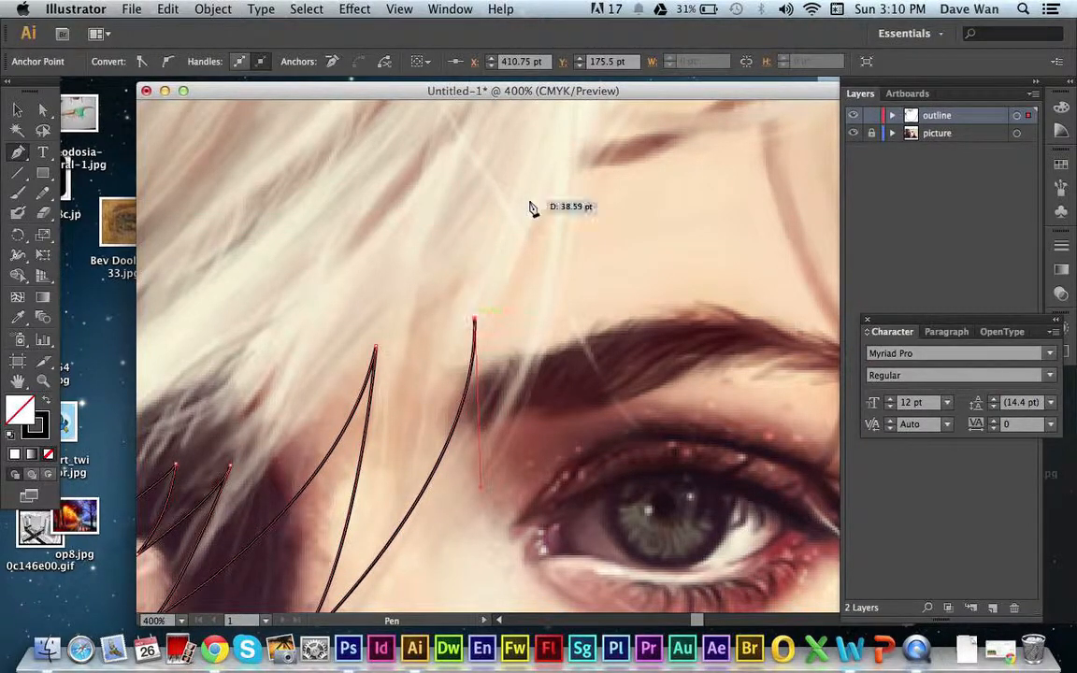
{"action": "left_click_drag", "start_coordinate": [552, 196], "coordinate": [548, 149]}
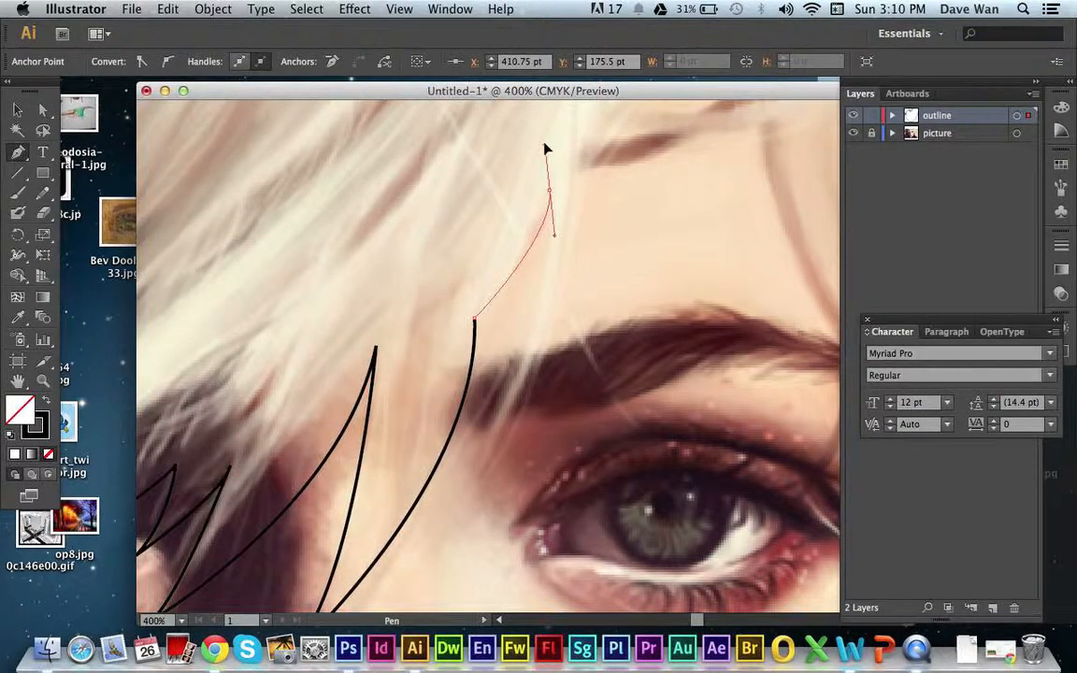
{"action": "left_click", "coordinate": [552, 197]}
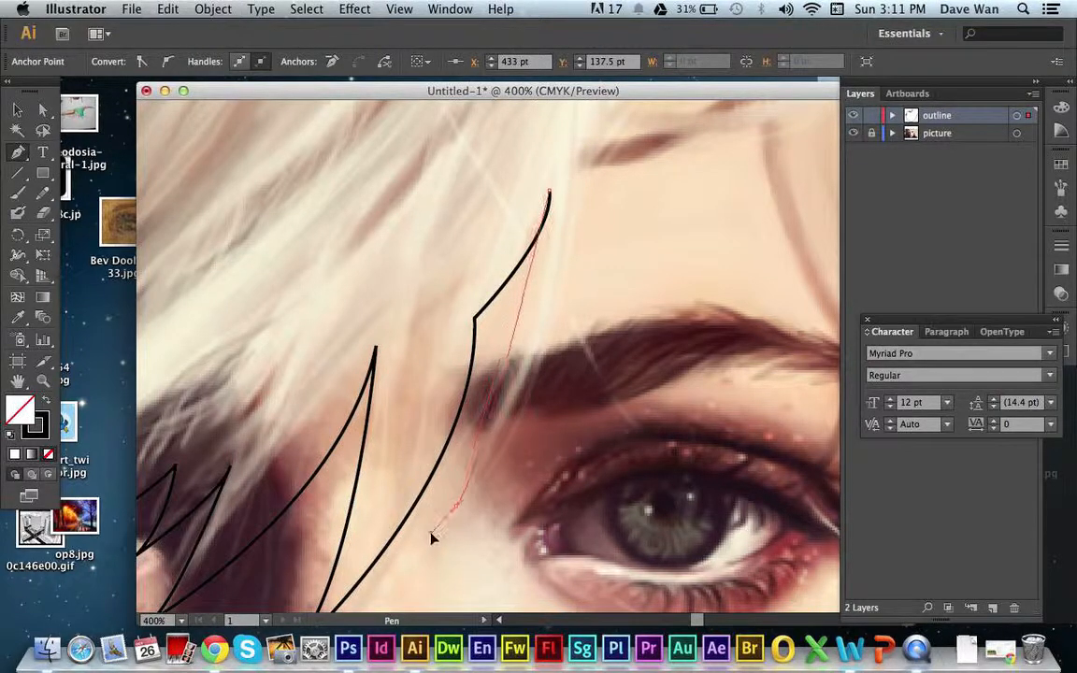
- Trace the strand crossing the lit eyebrow down to a corner near the inner eye and back up to the forehead hairline
{"action": "left_click", "coordinate": [416, 572]}
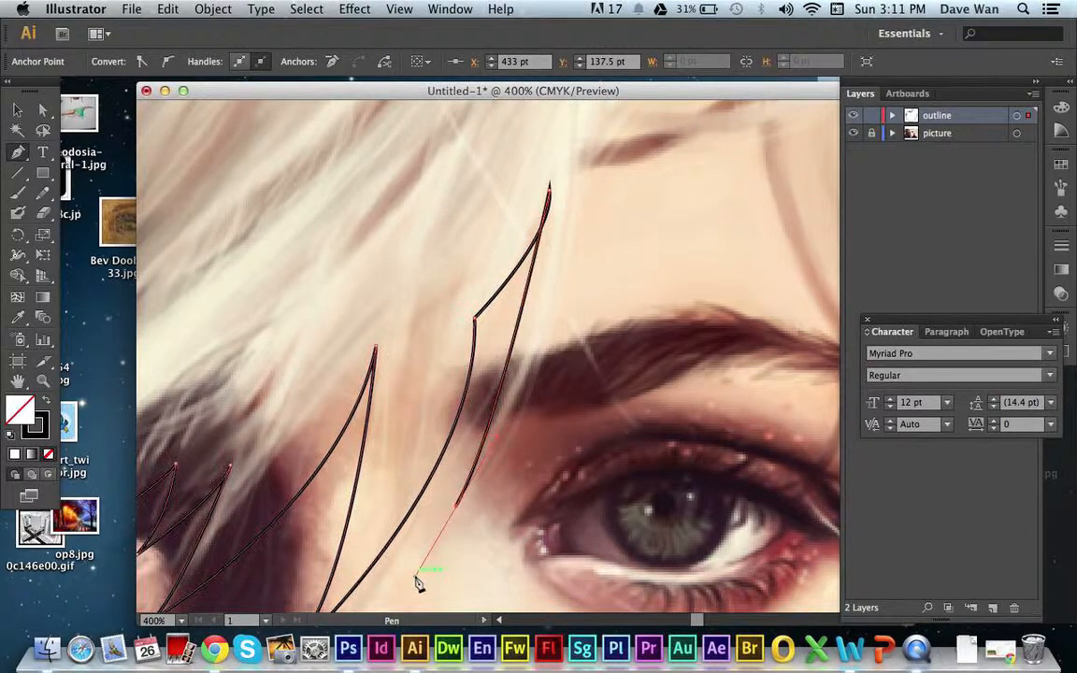
{"action": "left_click", "coordinate": [458, 510]}
{"action": "left_click_drag", "start_coordinate": [588, 168], "coordinate": [605, 193]}
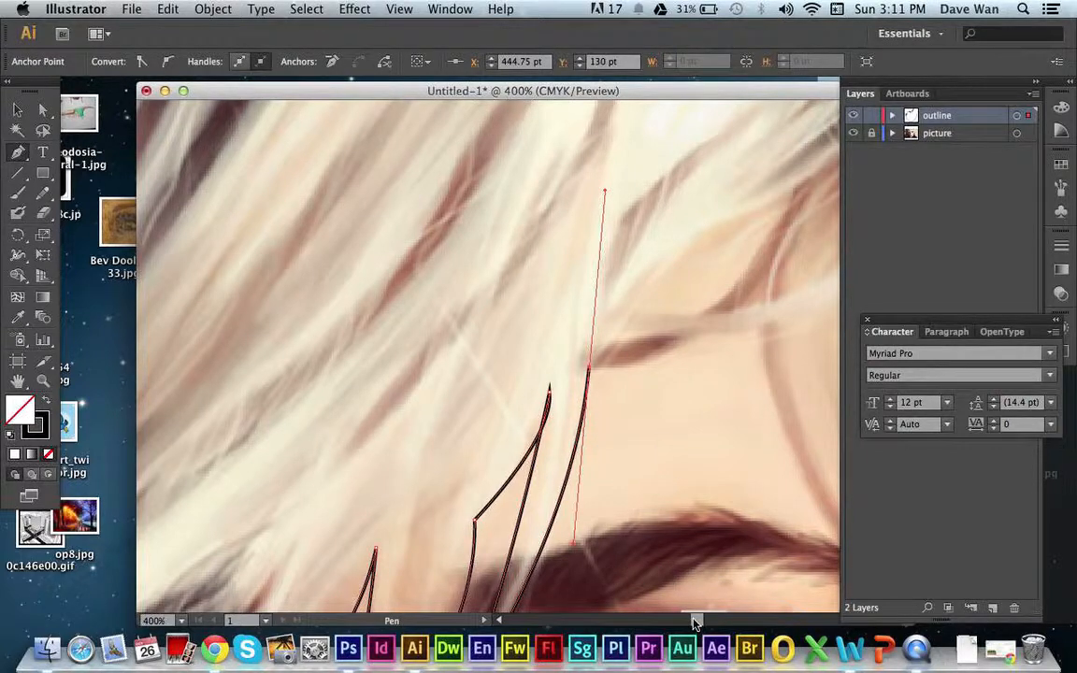
- Zoom out to 100%, make the open end a corner, and trace the parted hair up the forehead and down to the next strand tip
{"action": "mouse_move", "coordinate": [693, 621]}
{"action": "left_mouse_down"}
{"action": "mouse_move", "coordinate": [711, 615]}
{"action": "mouse_move", "coordinate": [687, 613]}
{"action": "mouse_move", "coordinate": [693, 606]}
{"action": "left_mouse_up"}
{"action": "key", "text": "super+minus"}
{"action": "key", "text": "super+minus"}
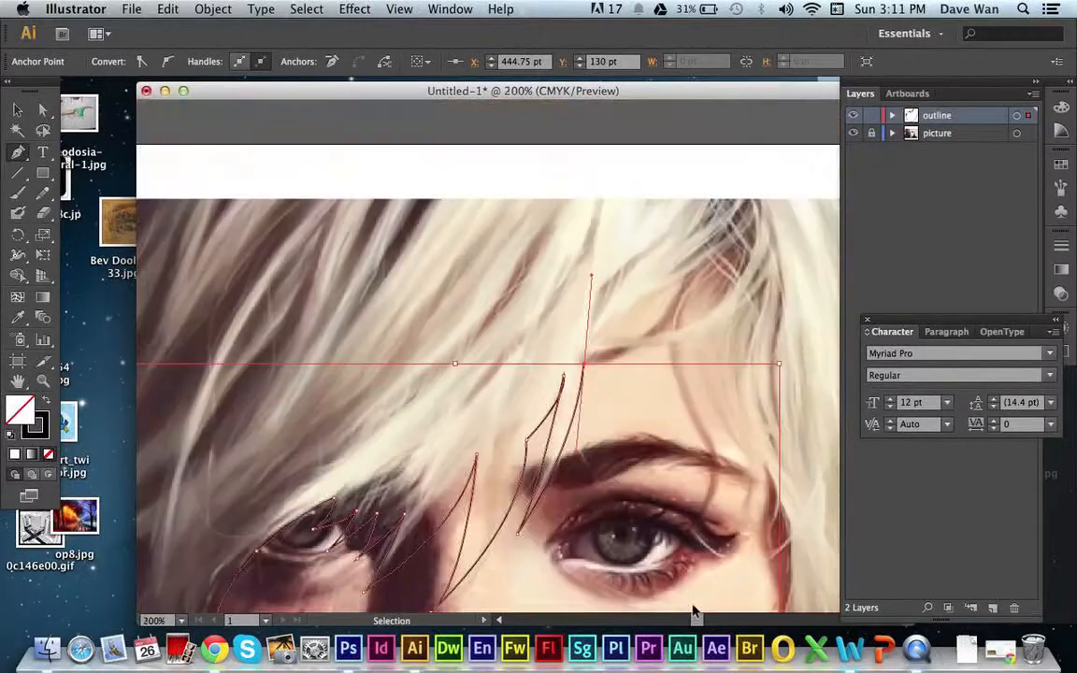
{"action": "key", "text": "super+minus"}
{"action": "key", "text": "super+minus"}
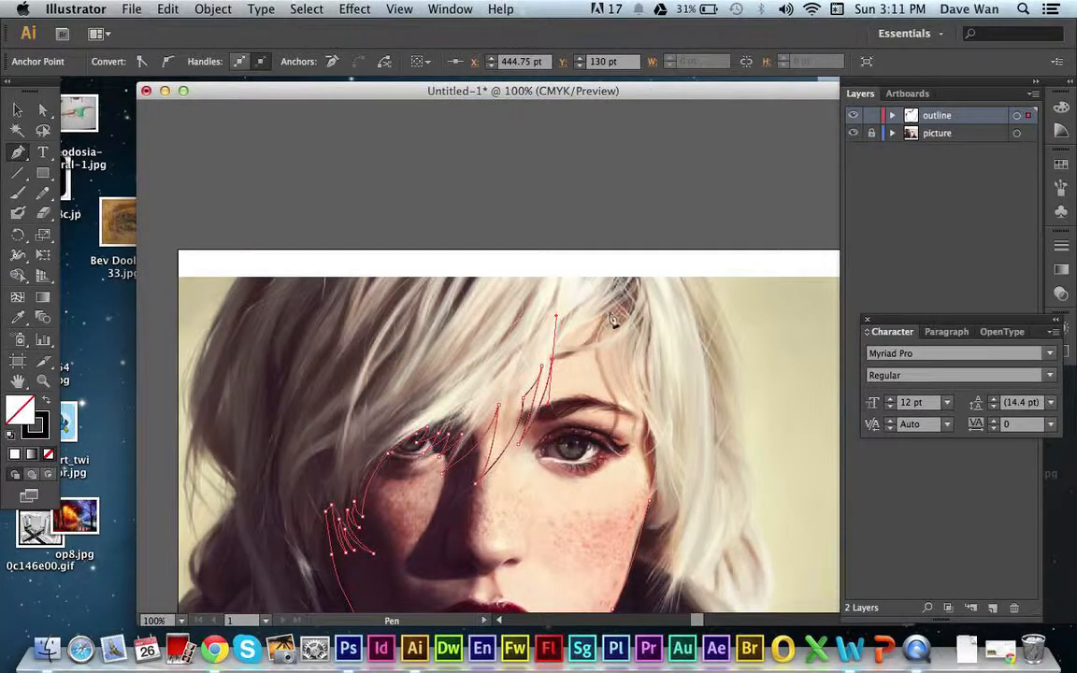
{"action": "left_click", "coordinate": [18, 380]}
{"action": "left_click_drag", "start_coordinate": [373, 413], "coordinate": [338, 286]}
{"action": "left_click", "coordinate": [17, 152]}
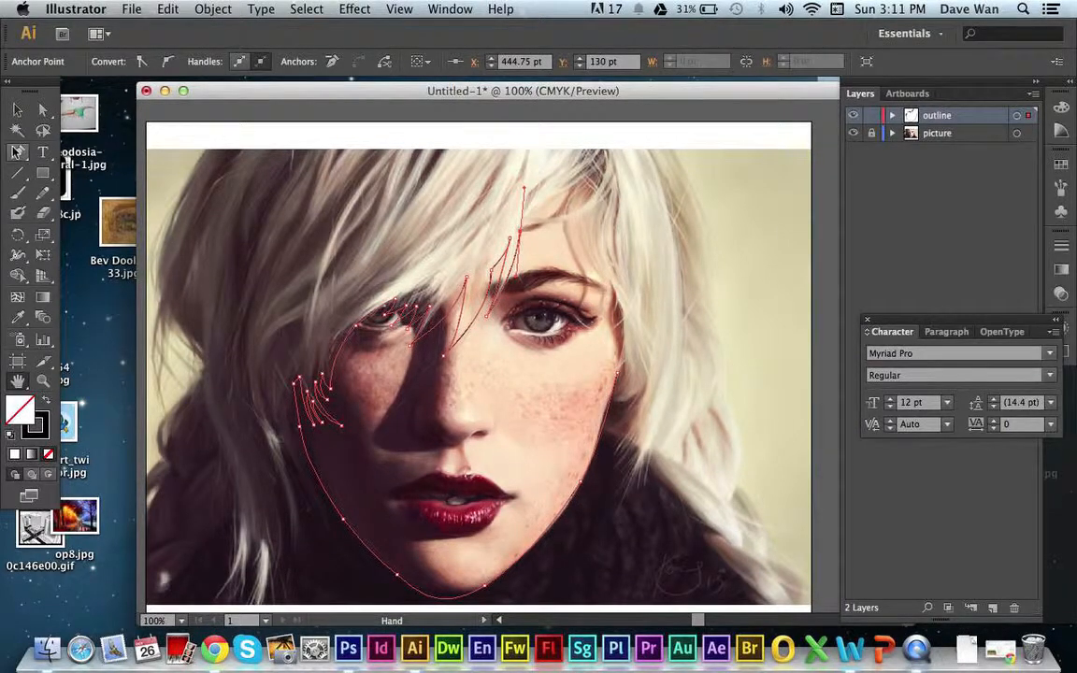
{"action": "left_click", "coordinate": [520, 232]}
{"action": "left_click_drag", "start_coordinate": [559, 204], "coordinate": [577, 173]}
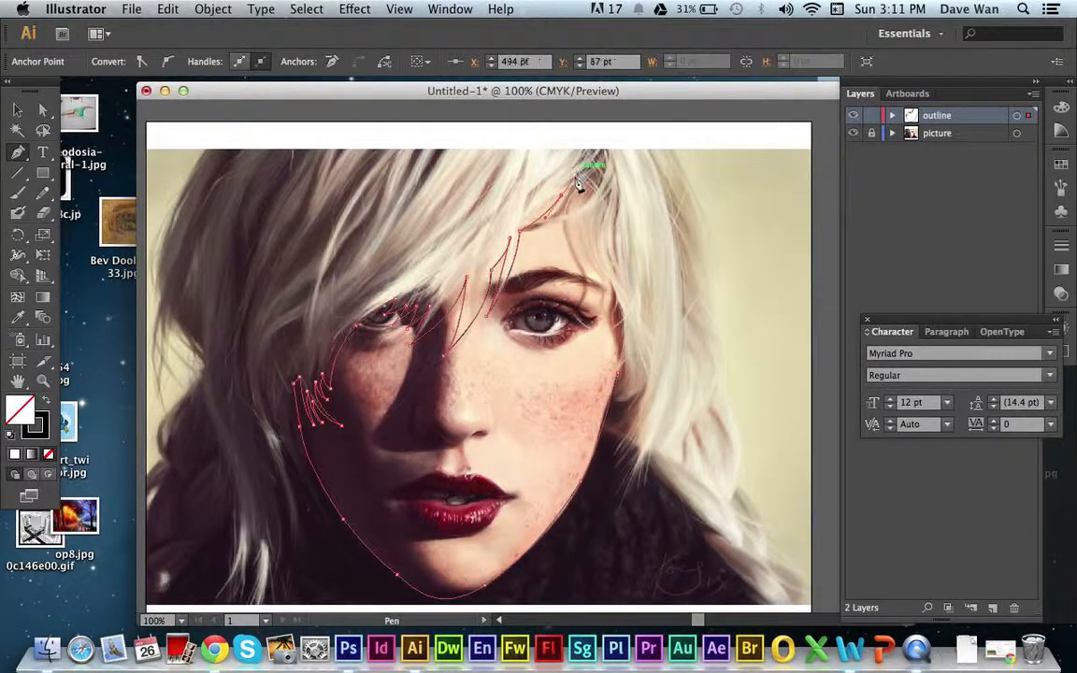
{"action": "left_click", "coordinate": [561, 195]}
{"action": "left_click", "coordinate": [541, 242]}
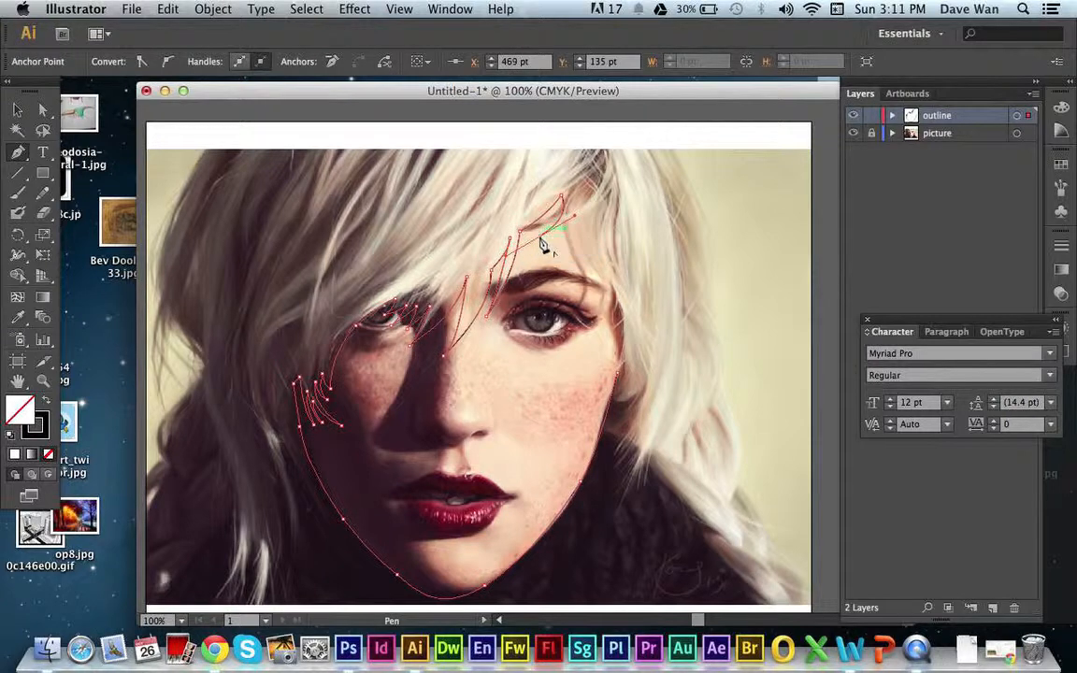
- Curve the outline across the forehead and down the hair edge beside the lit eye, close it at its starting anchor on the cheek, and deselect it
{"action": "left_click", "coordinate": [594, 212]}
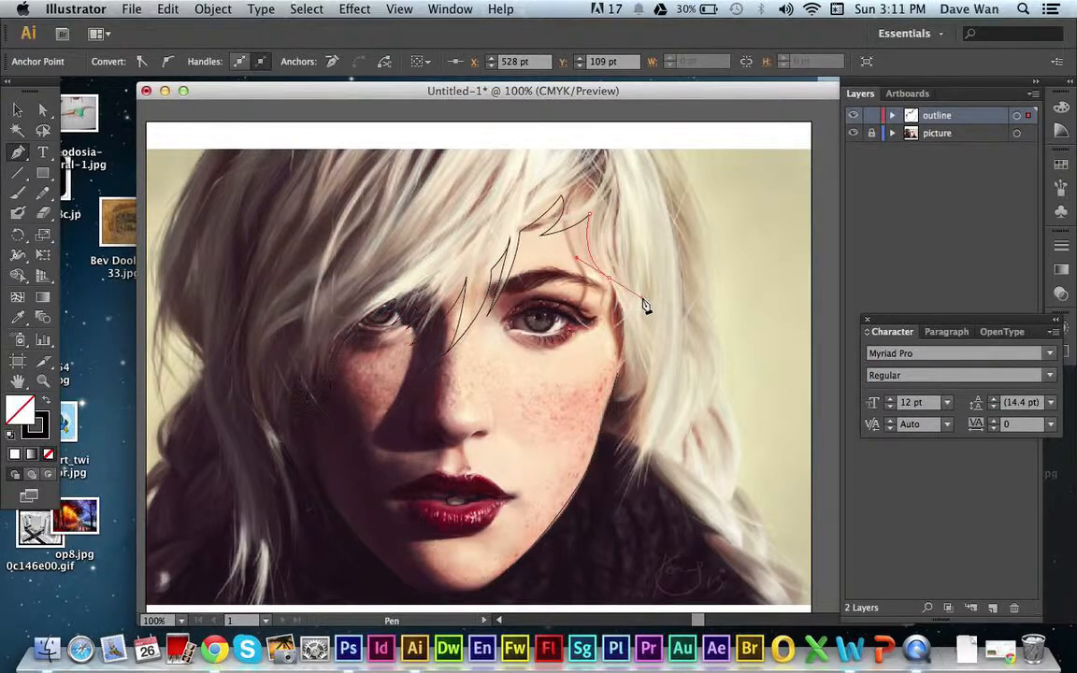
{"action": "left_click", "coordinate": [615, 285]}
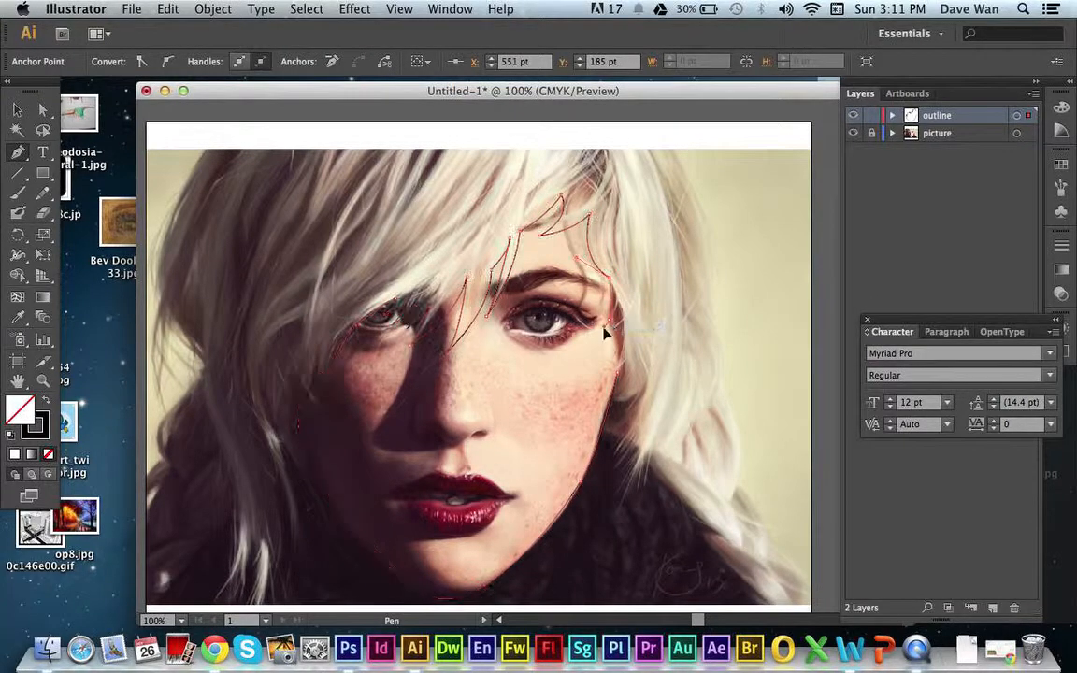
{"action": "left_click", "coordinate": [610, 322]}
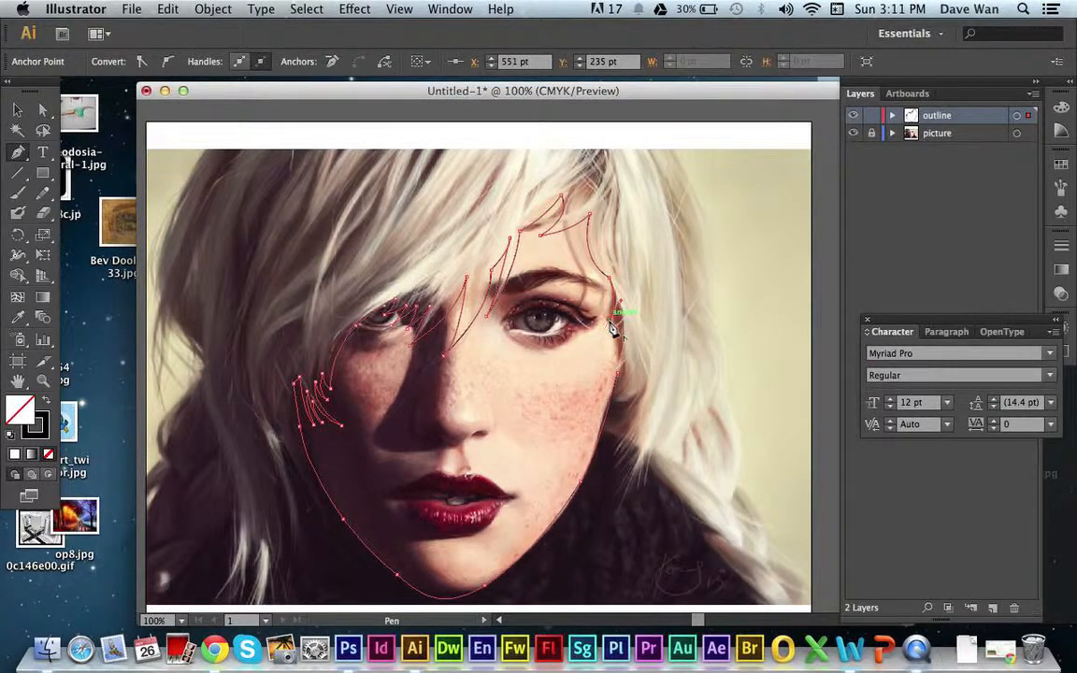
{"action": "mouse_move", "coordinate": [618, 314]}
{"action": "left_mouse_down"}
{"action": "mouse_move", "coordinate": [626, 298]}
{"action": "mouse_move", "coordinate": [631, 307]}
{"action": "left_mouse_up"}
{"action": "left_click_drag", "start_coordinate": [604, 379], "coordinate": [582, 408]}
{"action": "left_click_drag", "start_coordinate": [620, 372], "coordinate": [624, 375]}
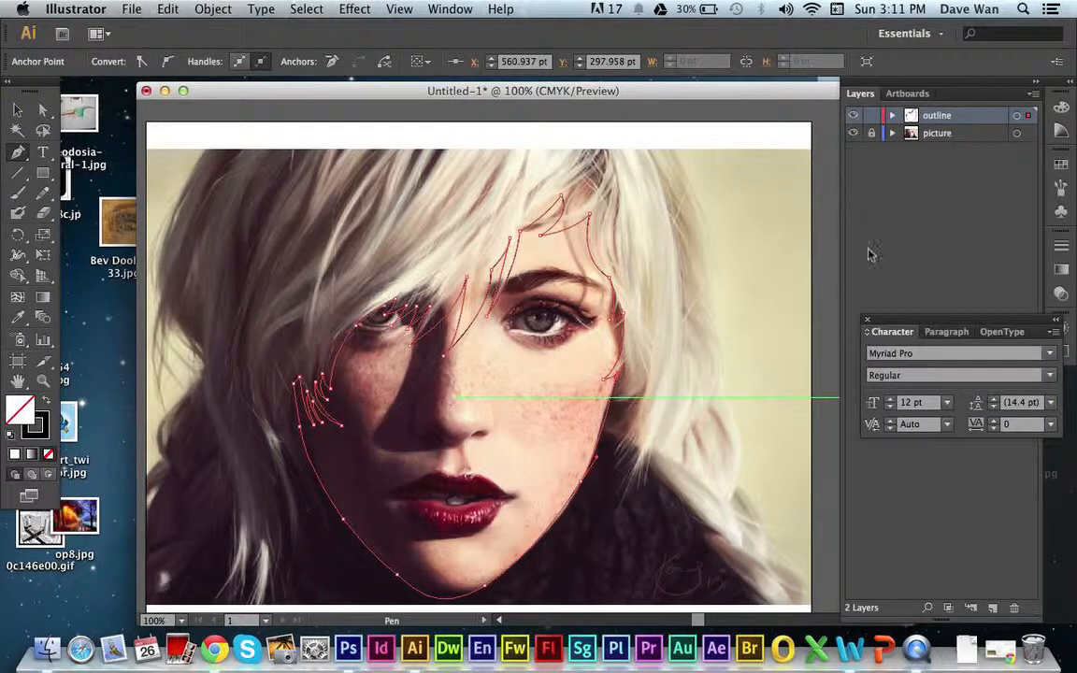
{"action": "left_click", "coordinate": [16, 109]}
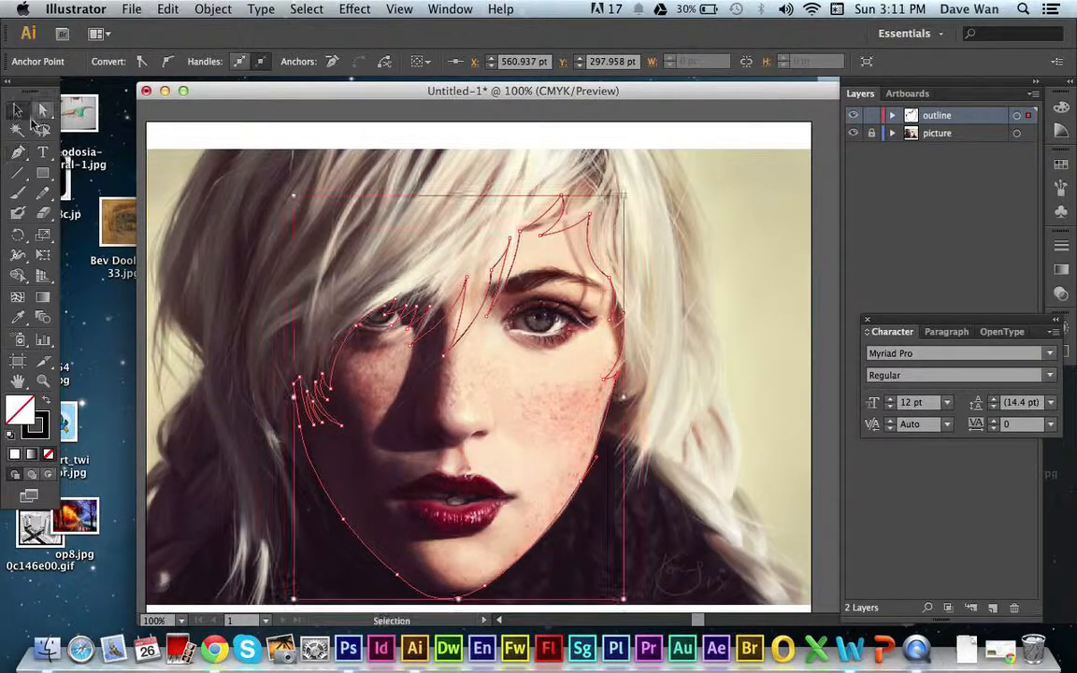
{"action": "left_click", "coordinate": [250, 277]}
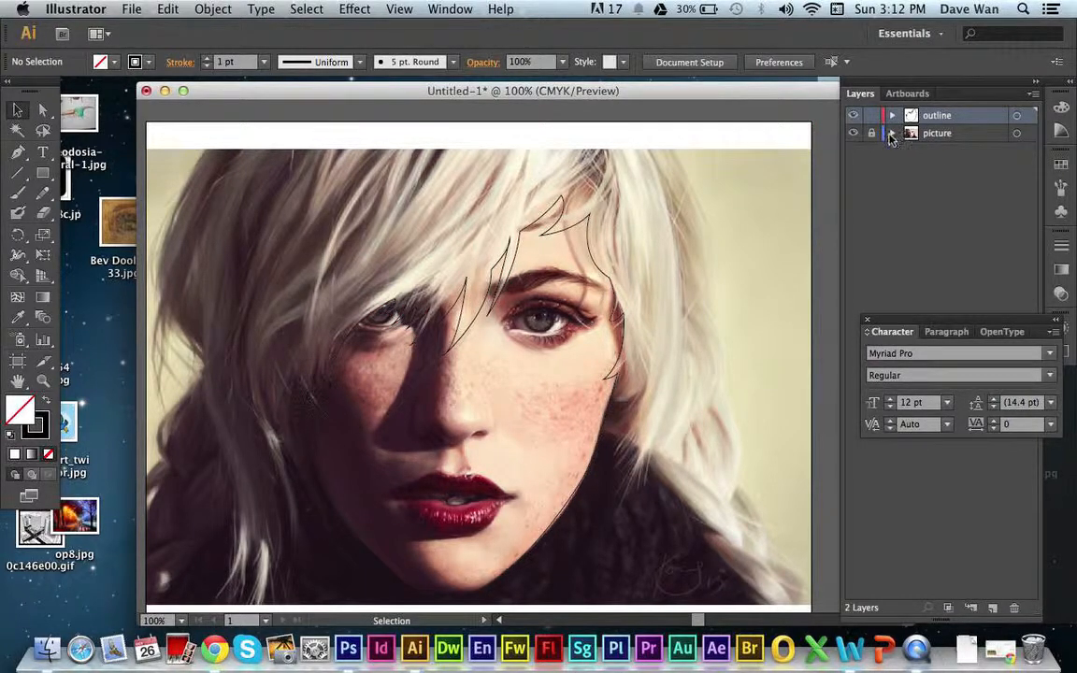
- Toggle the picture layer's visibility to check the finished face outline on its own, leaving the photo shown
{"action": "left_click", "coordinate": [852, 134]}
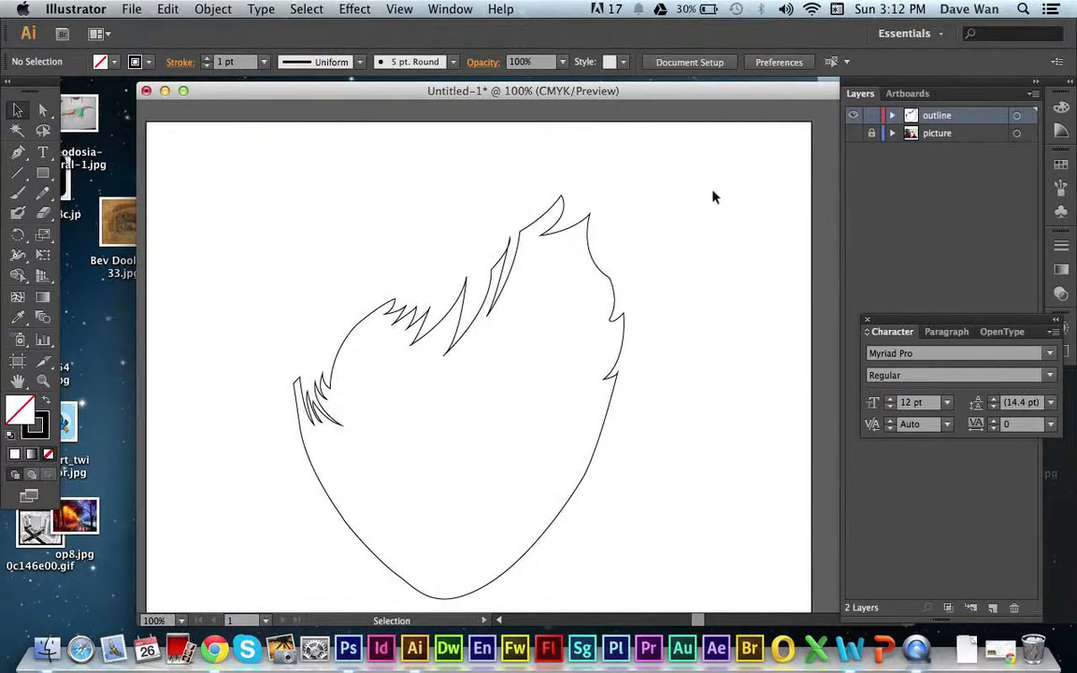
{"action": "left_click", "coordinate": [852, 134]}
{"action": "left_click", "coordinate": [851, 134]}
{"action": "left_click", "coordinate": [852, 134]}
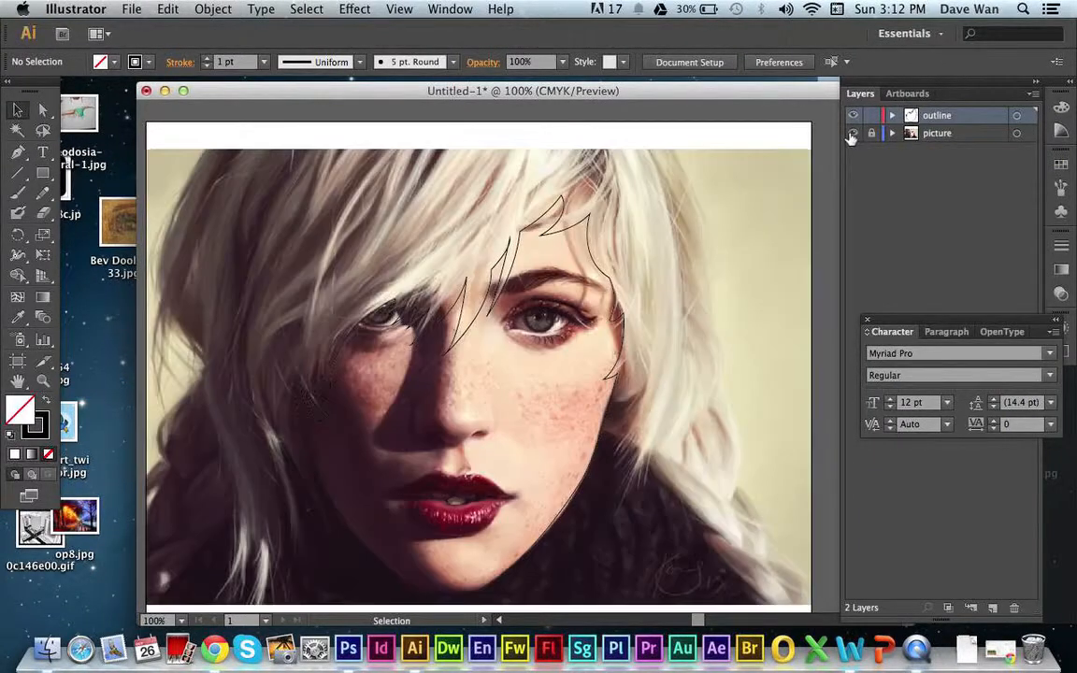
- Trace the nose wing on the shadowed side as an open curve from its upper edge down to the nostril, and deselect it
{"action": "left_click", "coordinate": [17, 151]}
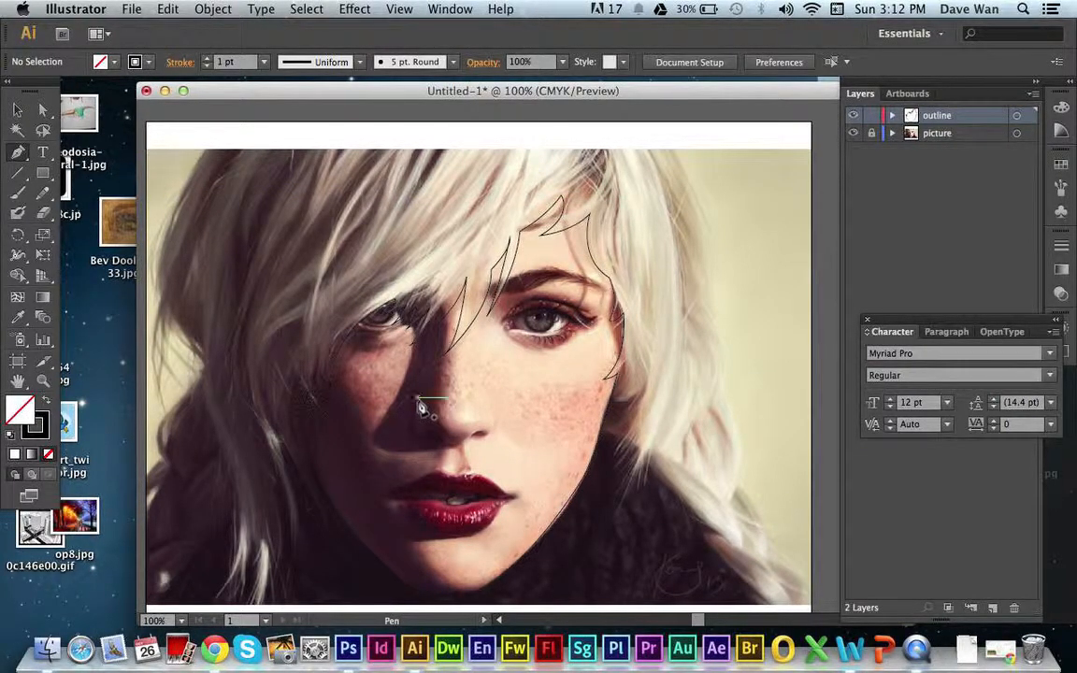
{"action": "left_click_drag", "start_coordinate": [417, 398], "coordinate": [434, 444]}
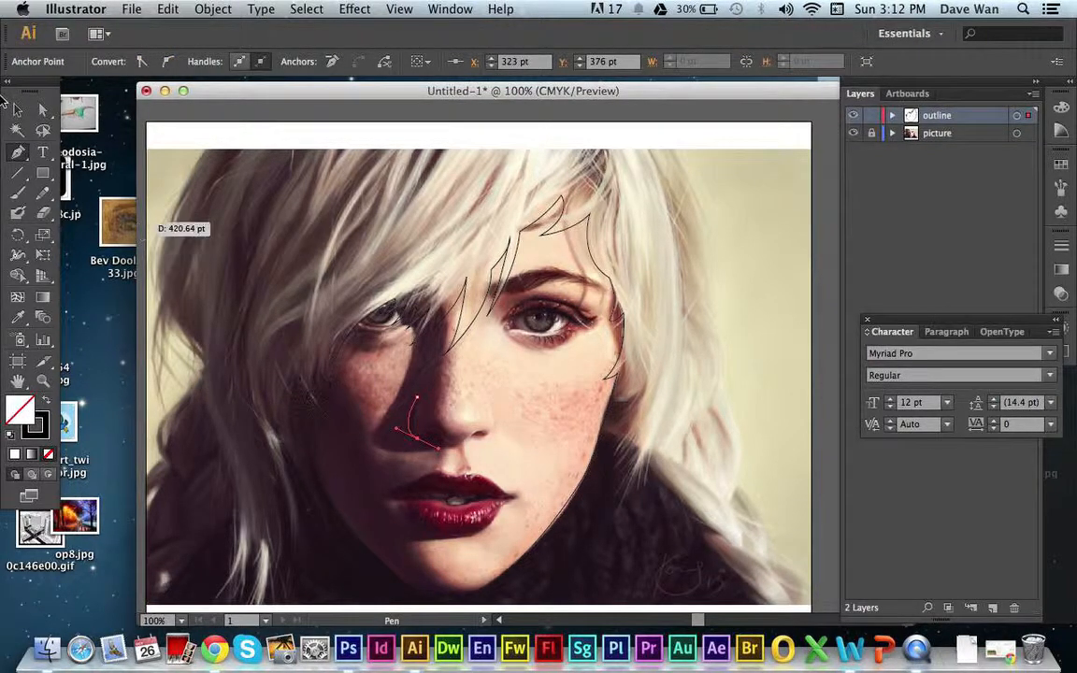
{"action": "left_click", "coordinate": [15, 110]}
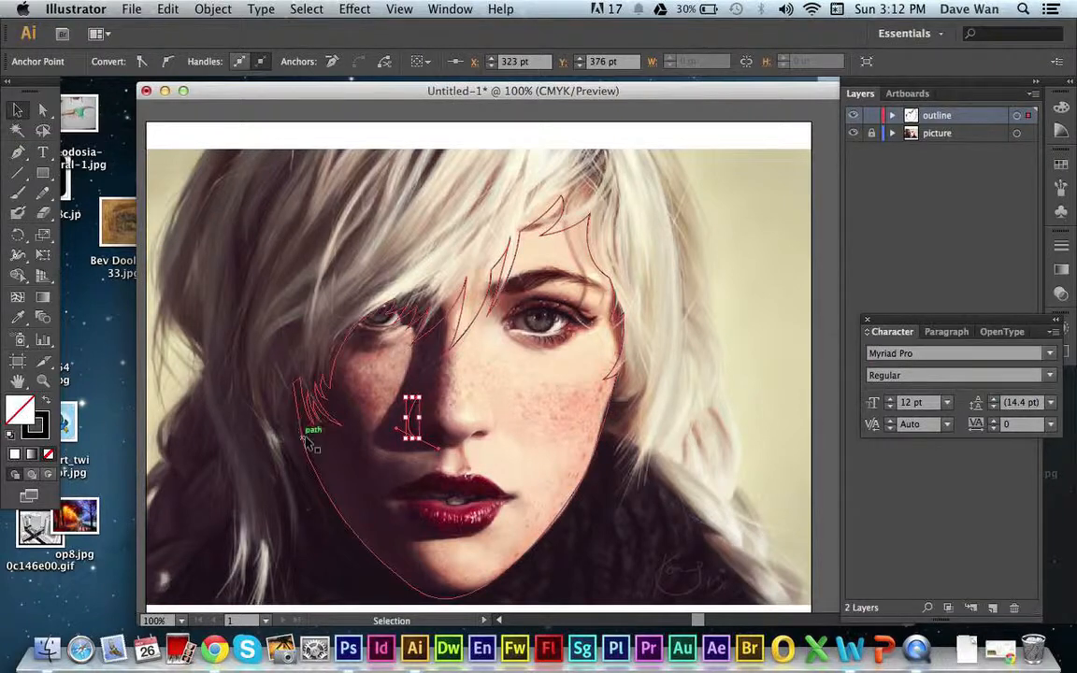
{"action": "left_click", "coordinate": [369, 474]}
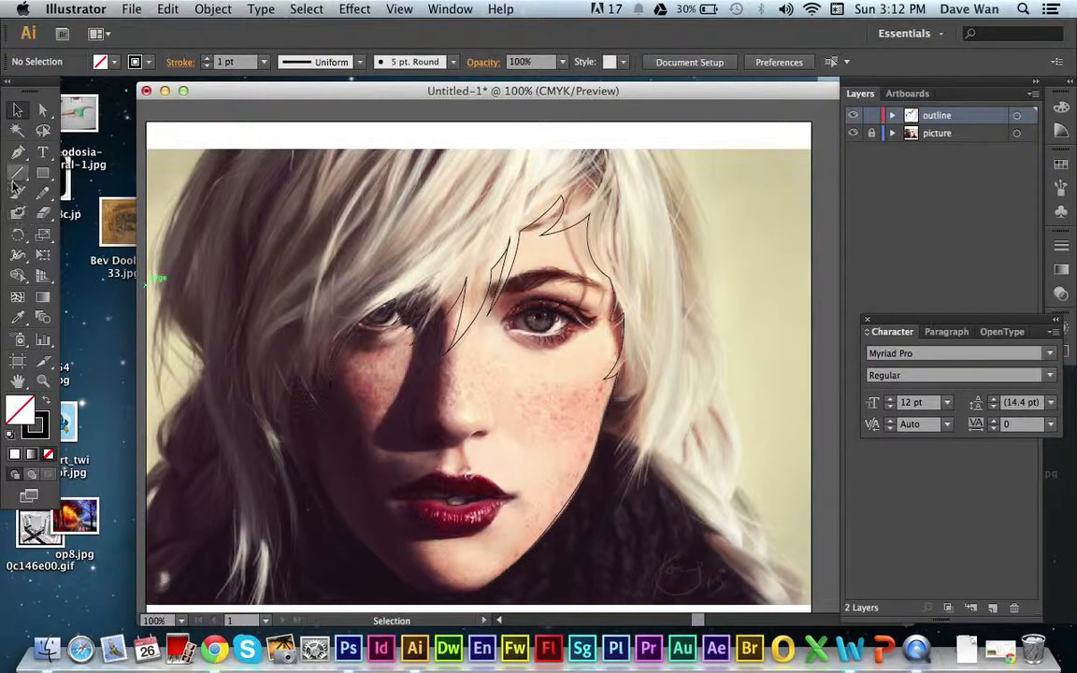
- Trace the underside of the nose as a separate open curve from the shadowed nostril through the tip to the lit nostril, and deselect it
{"action": "left_click", "coordinate": [17, 152]}
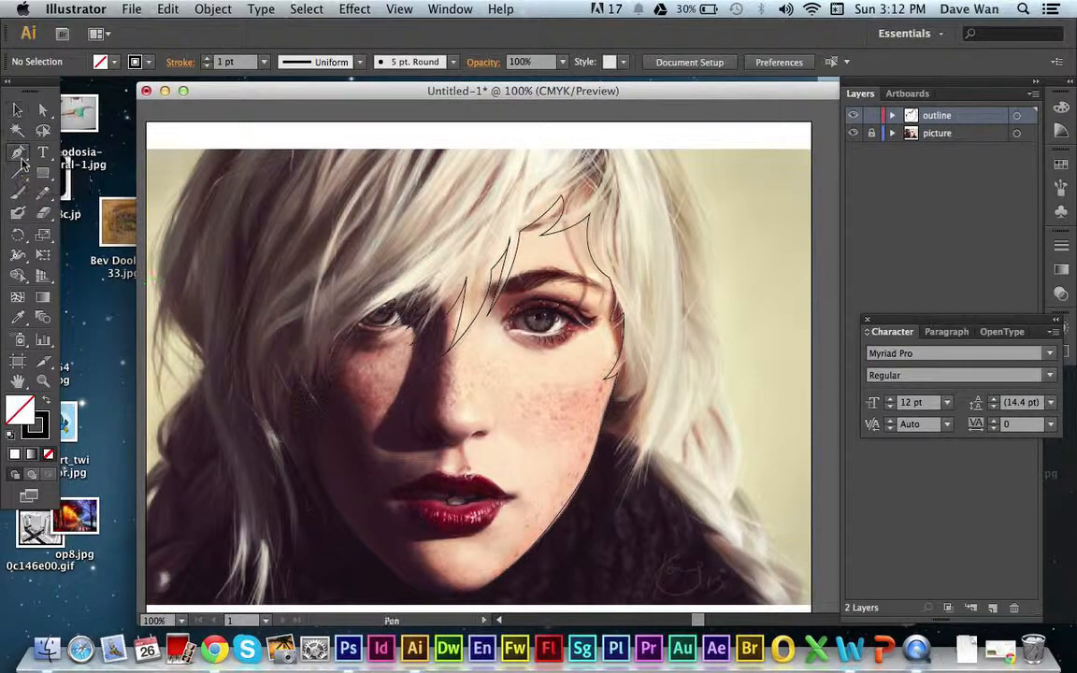
{"action": "left_click", "coordinate": [426, 437]}
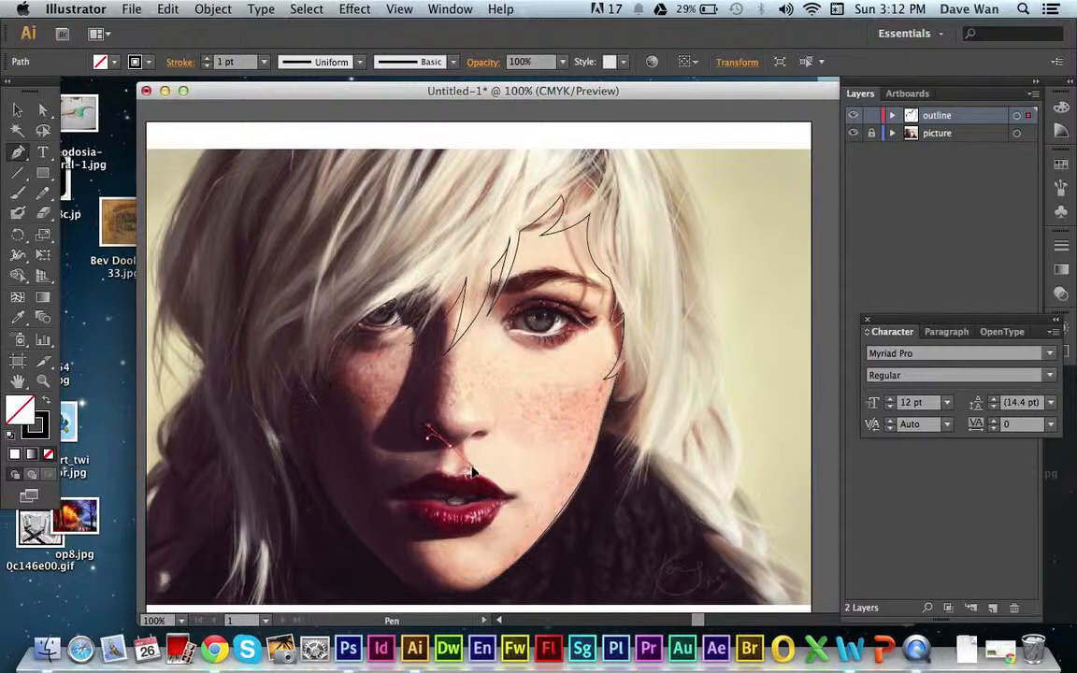
{"action": "left_click", "coordinate": [473, 472]}
{"action": "left_click_drag", "start_coordinate": [450, 446], "coordinate": [483, 446]}
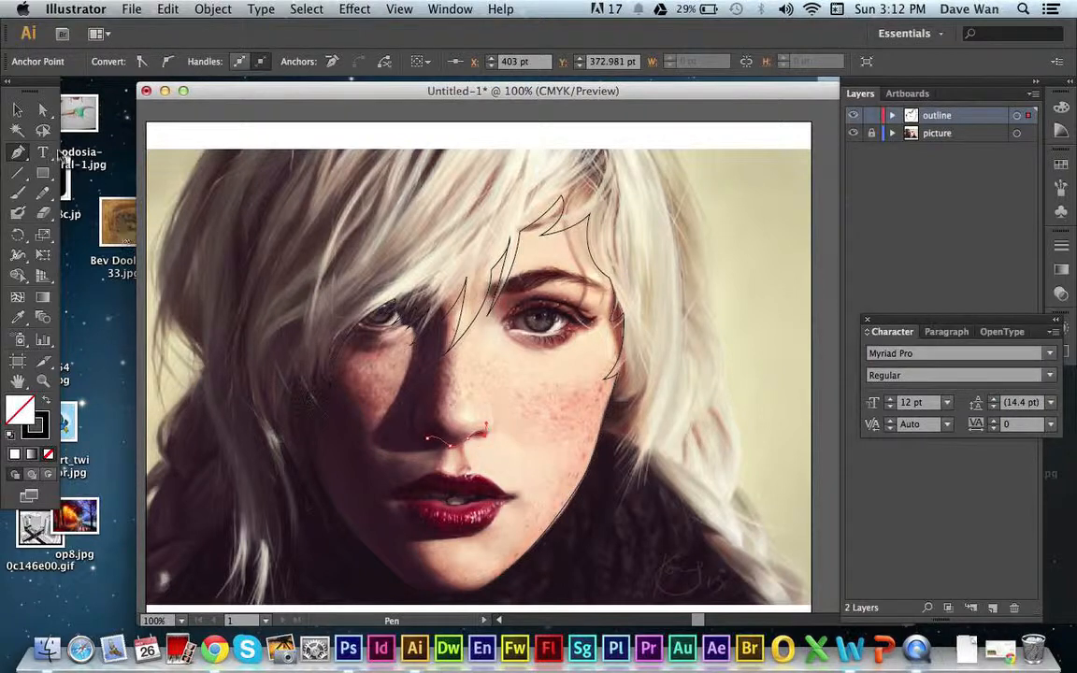
{"action": "left_click", "coordinate": [17, 109]}
{"action": "left_click", "coordinate": [217, 366]}
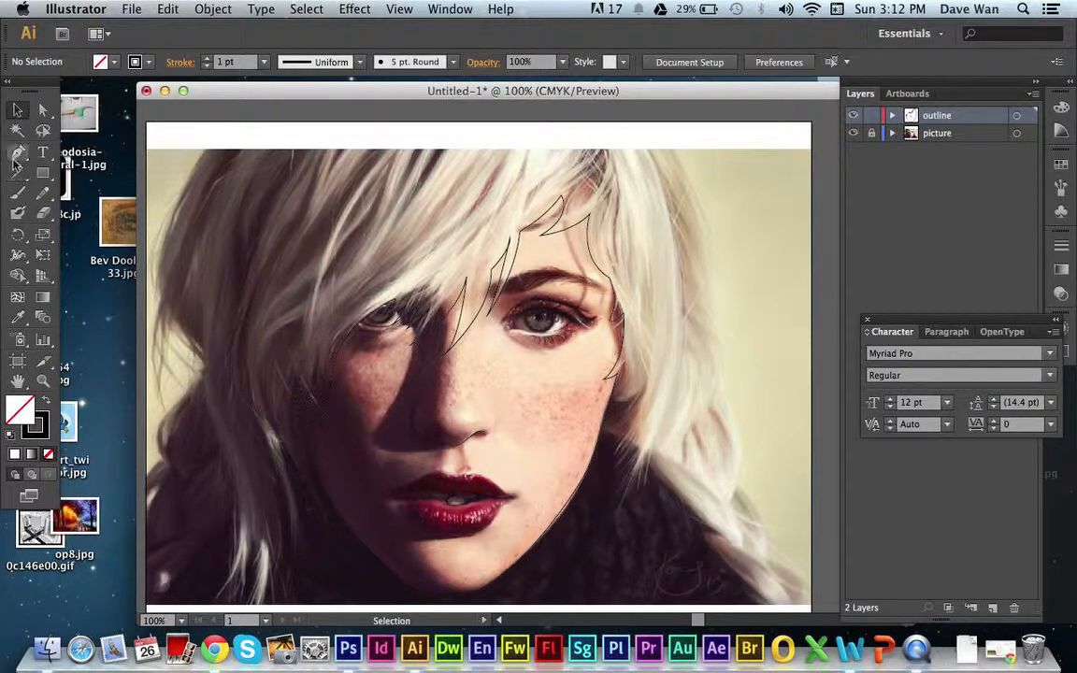
- Trace the nose wing on the lit side as a separate open curve bending down and in to the nostril, and deselect it
{"action": "left_click", "coordinate": [18, 152]}
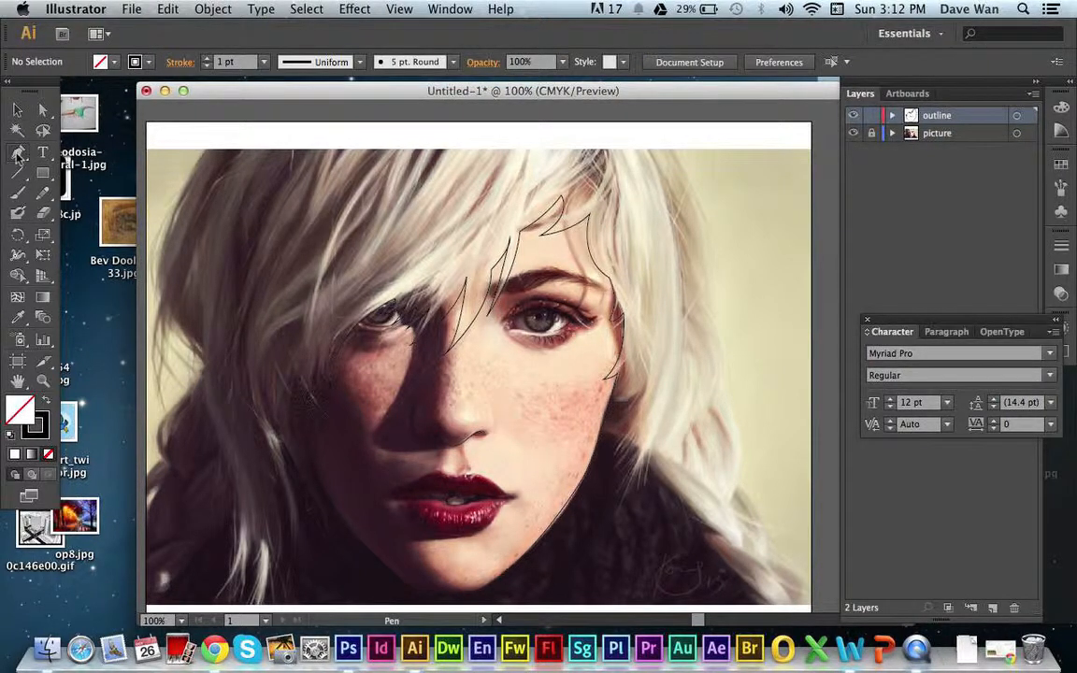
{"action": "left_click", "coordinate": [486, 394]}
{"action": "left_click_drag", "start_coordinate": [488, 434], "coordinate": [474, 447]}
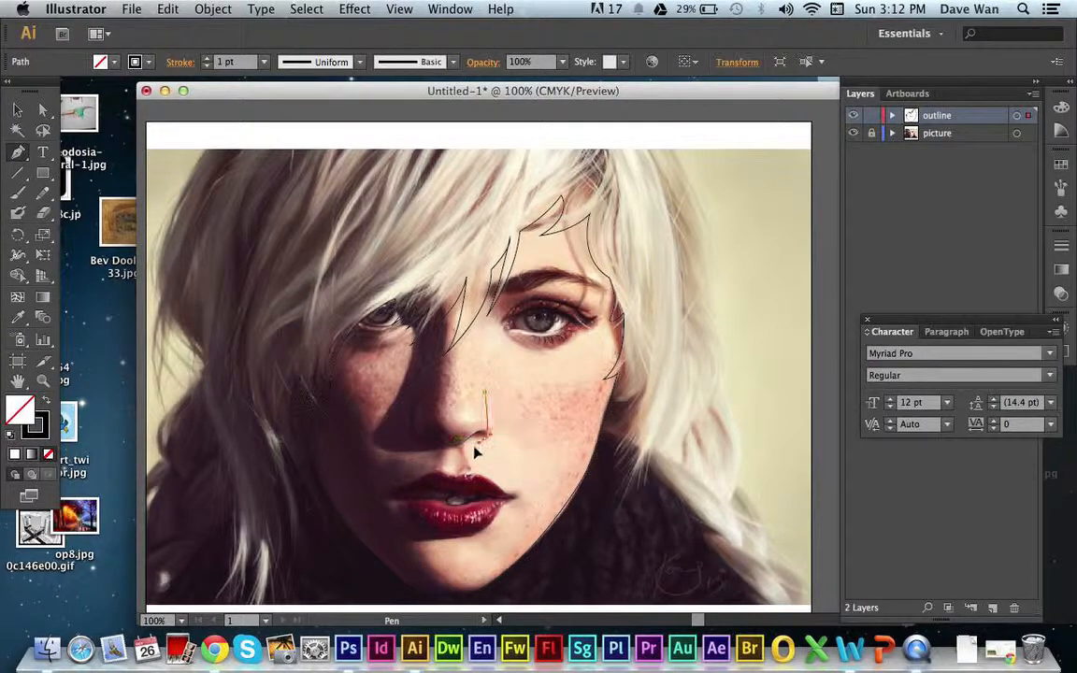
{"action": "left_click", "coordinate": [460, 452]}
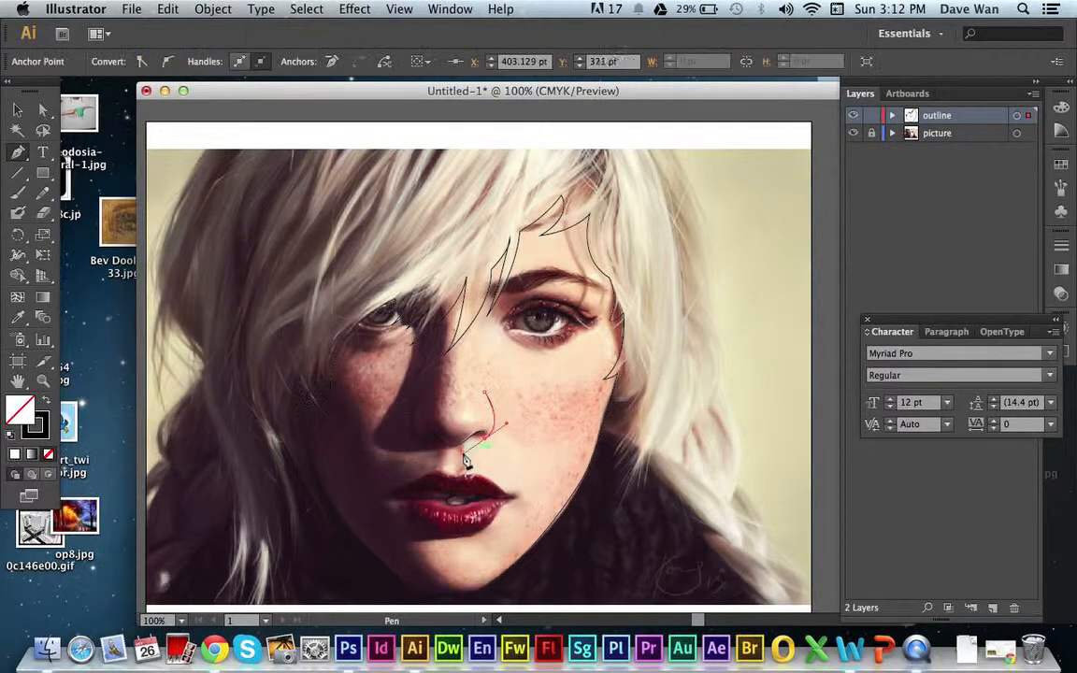
{"action": "left_click", "coordinate": [19, 110]}
{"action": "left_click", "coordinate": [386, 440]}
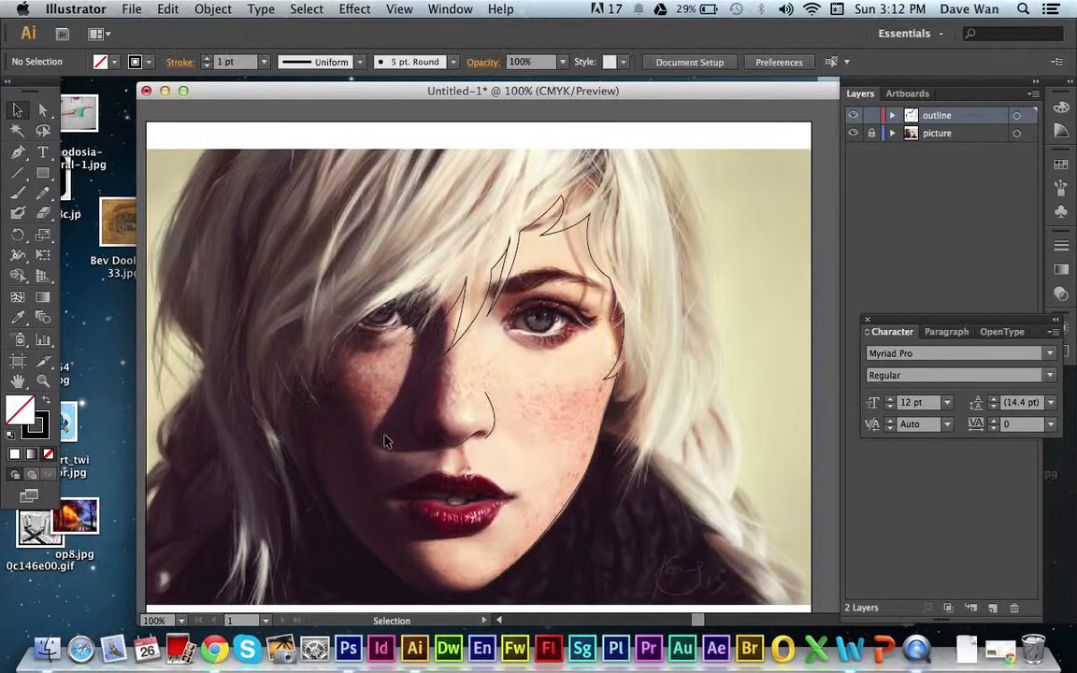
- Hide the picture layer, examine the nose and face line work up close and at 100%, and show the picture again
{"action": "left_click", "coordinate": [852, 134]}
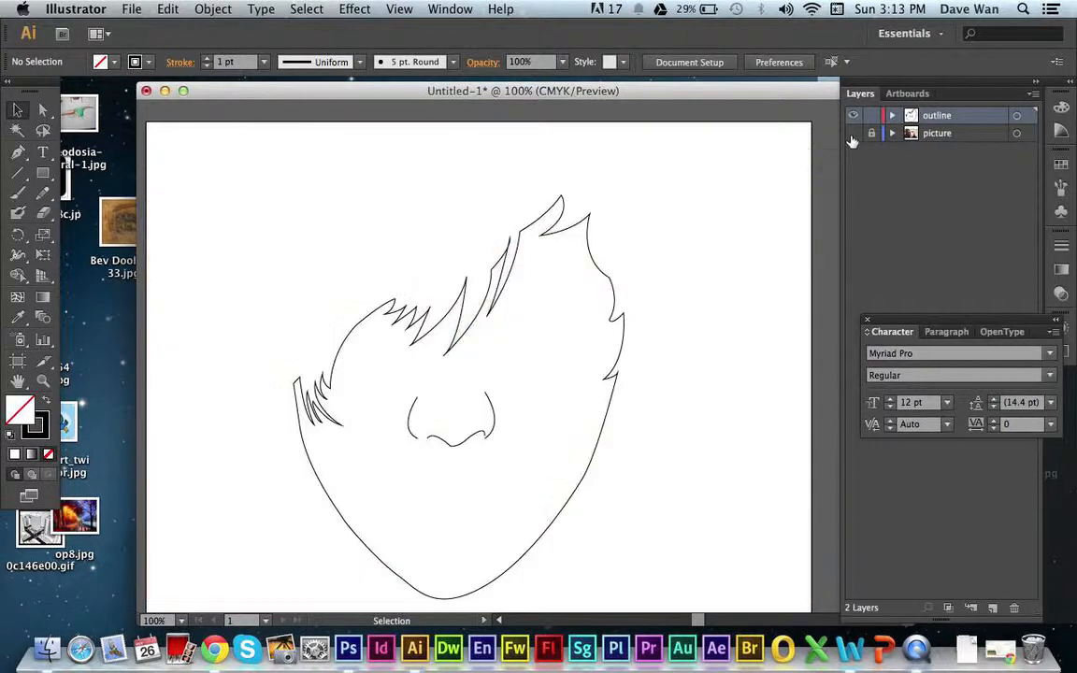
{"action": "left_click", "coordinate": [413, 416]}
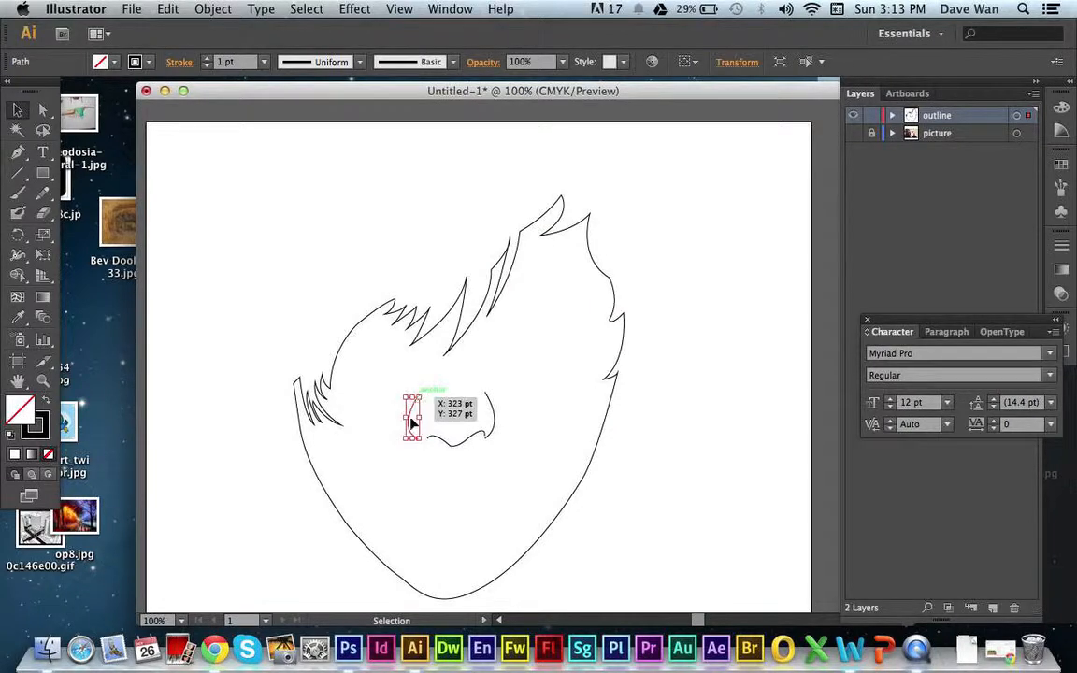
{"action": "key", "text": "super+equal"}
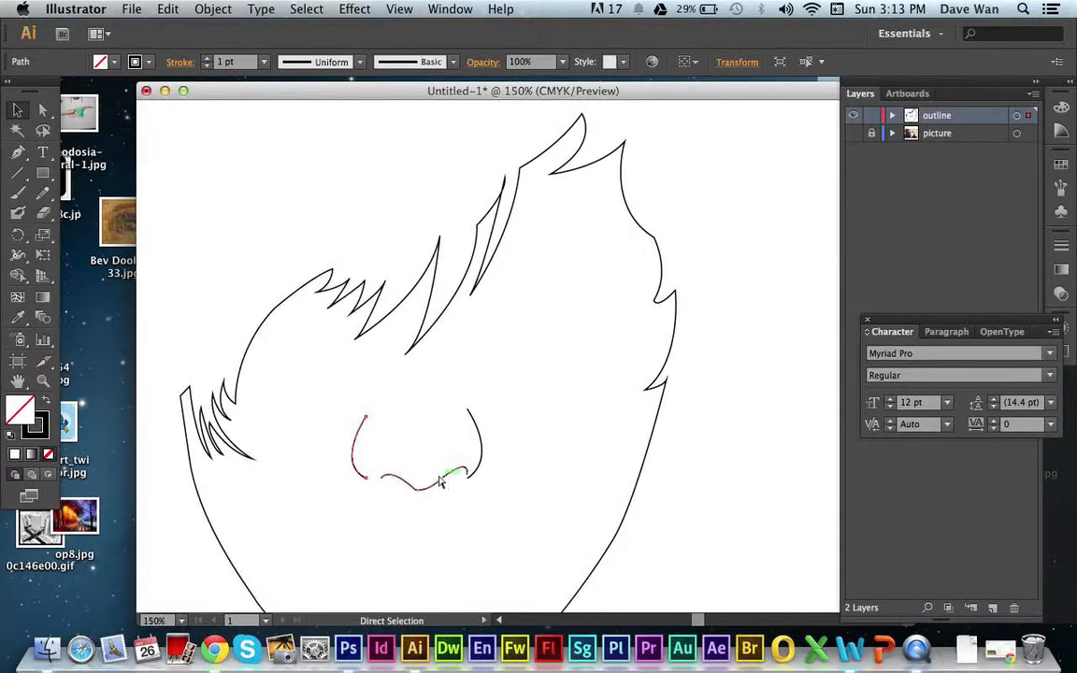
{"action": "key", "text": "super+equal"}
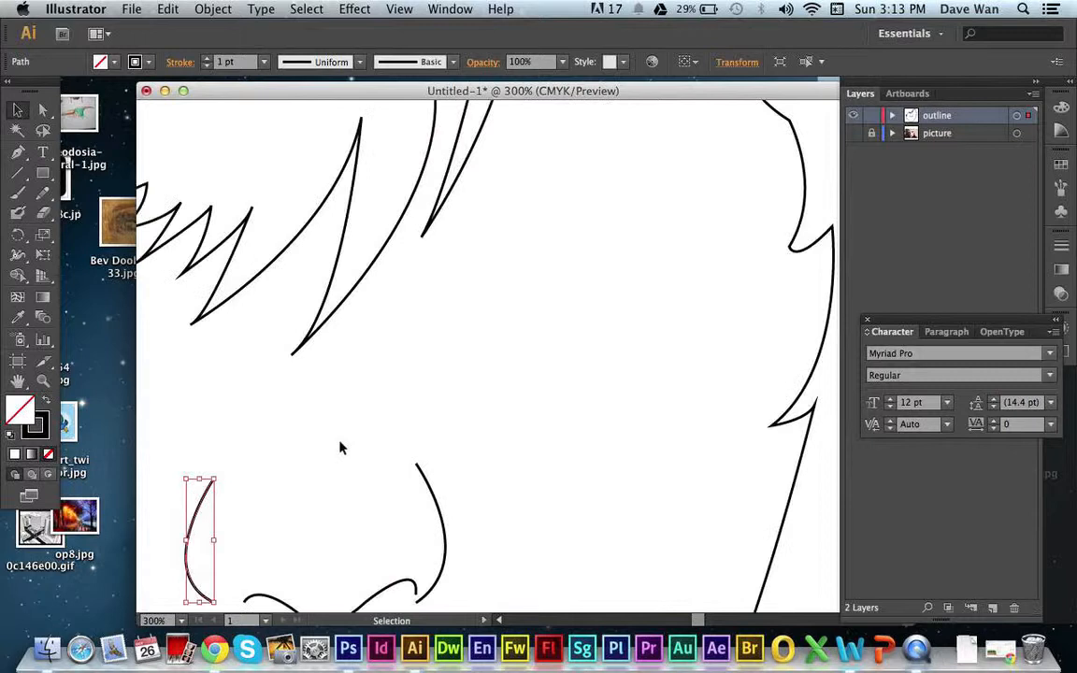
{"action": "left_click", "coordinate": [222, 494]}
{"action": "left_click", "coordinate": [207, 483]}
{"action": "left_click", "coordinate": [326, 327]}
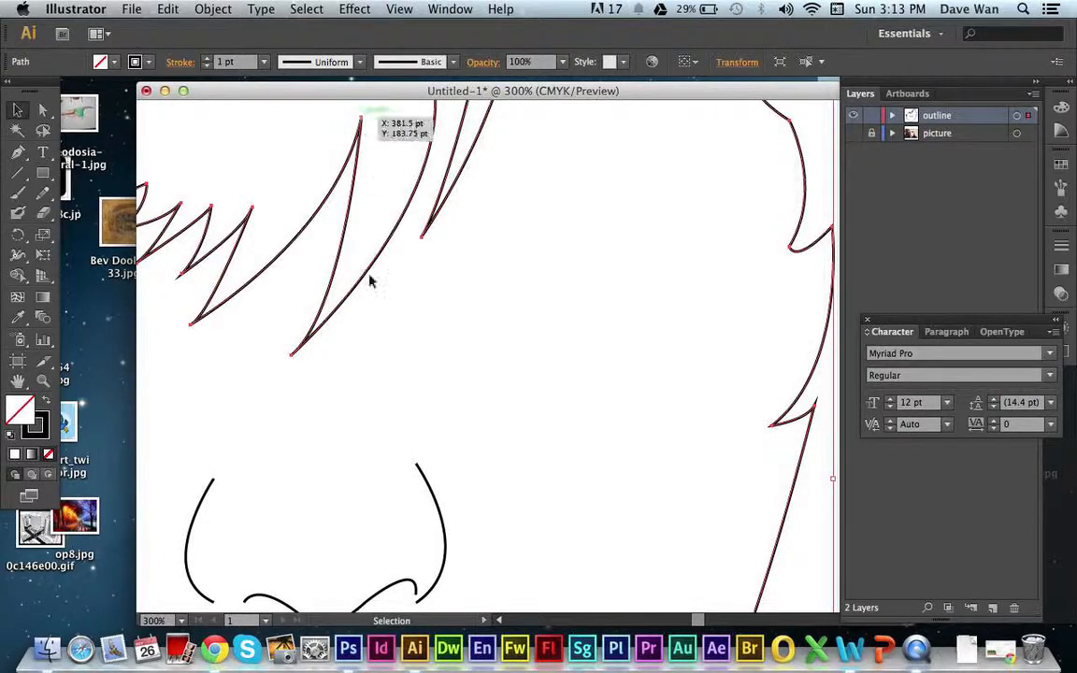
{"action": "key", "text": "super+minus"}
{"action": "key", "text": "super+minus"}
{"action": "key", "text": "super+minus"}
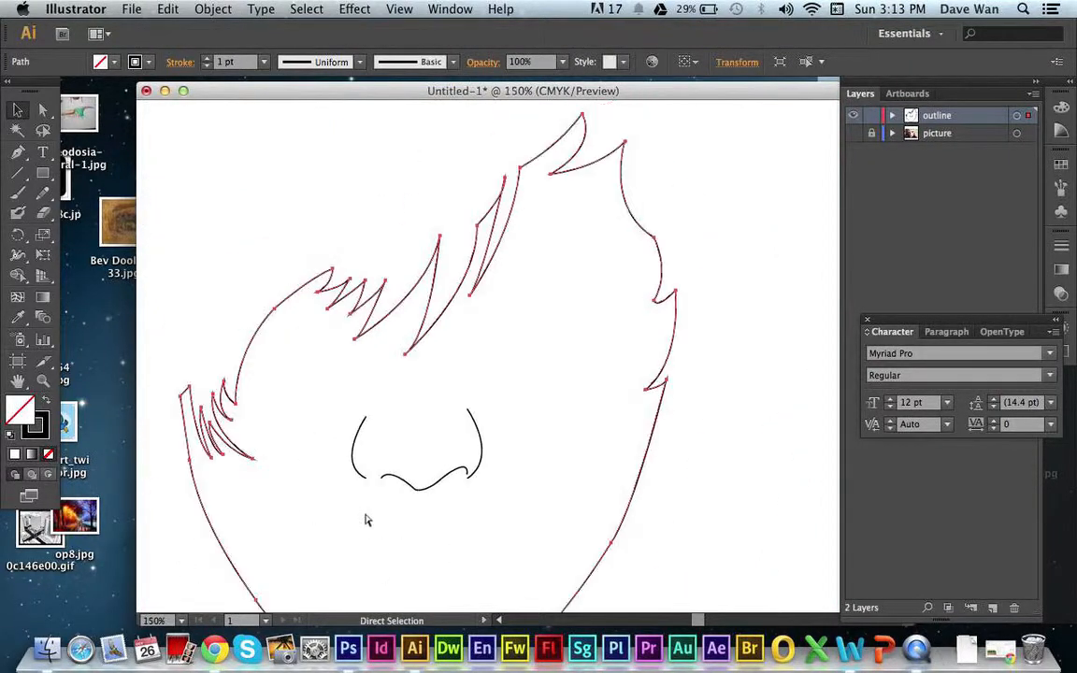
{"action": "left_click", "coordinate": [372, 502]}
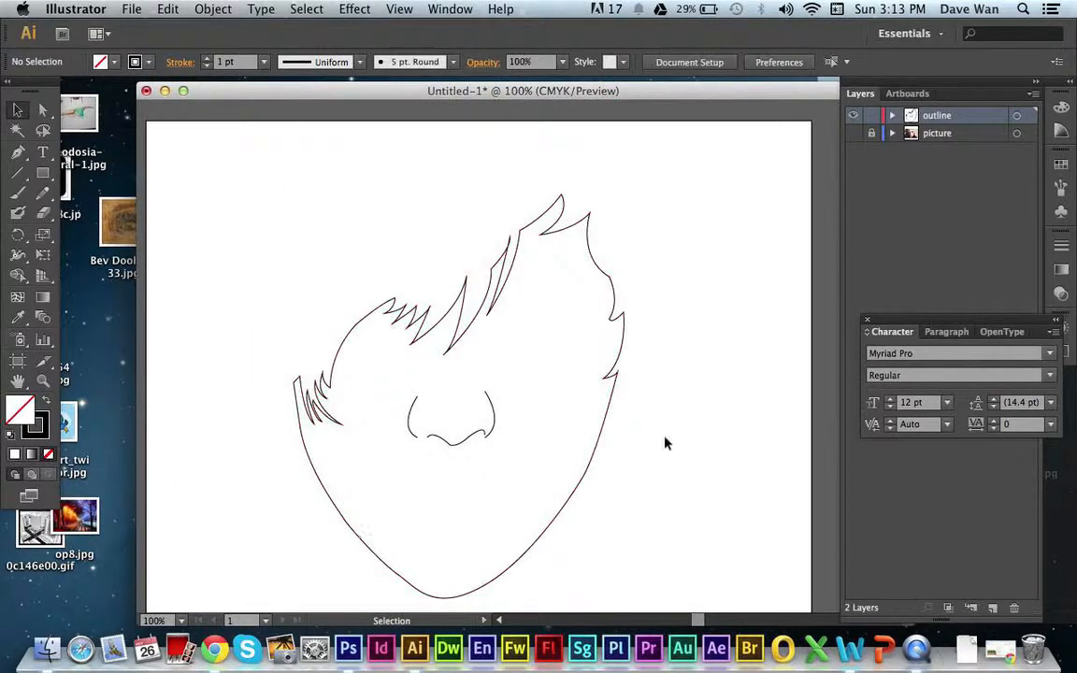
{"action": "left_click", "coordinate": [853, 133]}
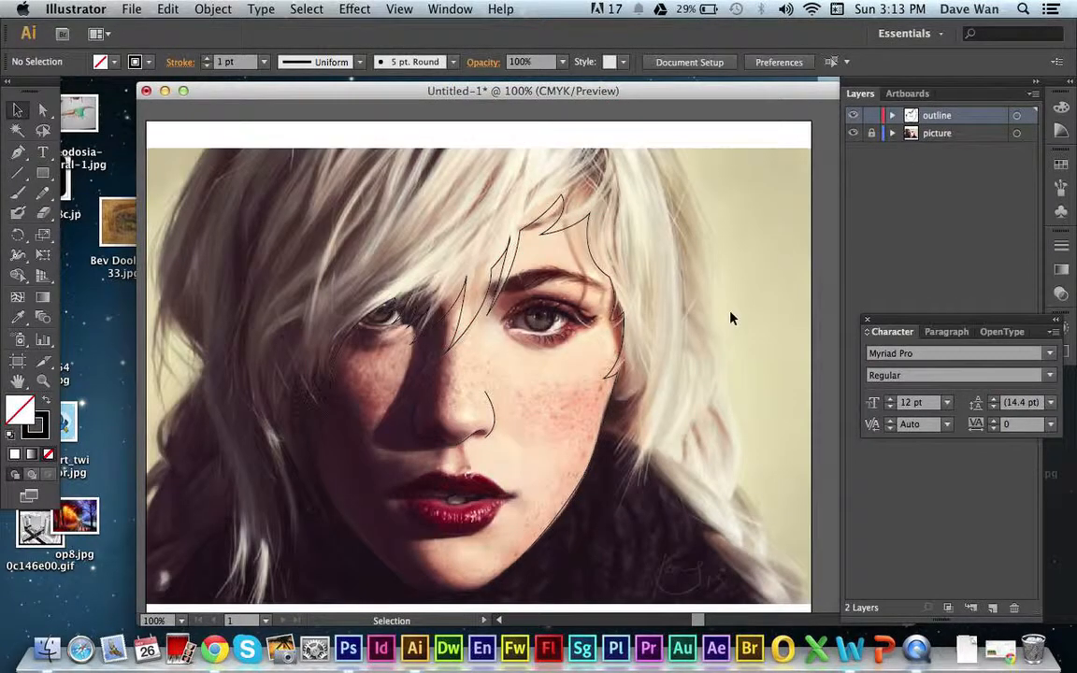
- Trace the lit eye from its outer corner over the upper lid, around the tear duct and back along the lower lid as a closed path
{"action": "left_click", "coordinate": [17, 152]}
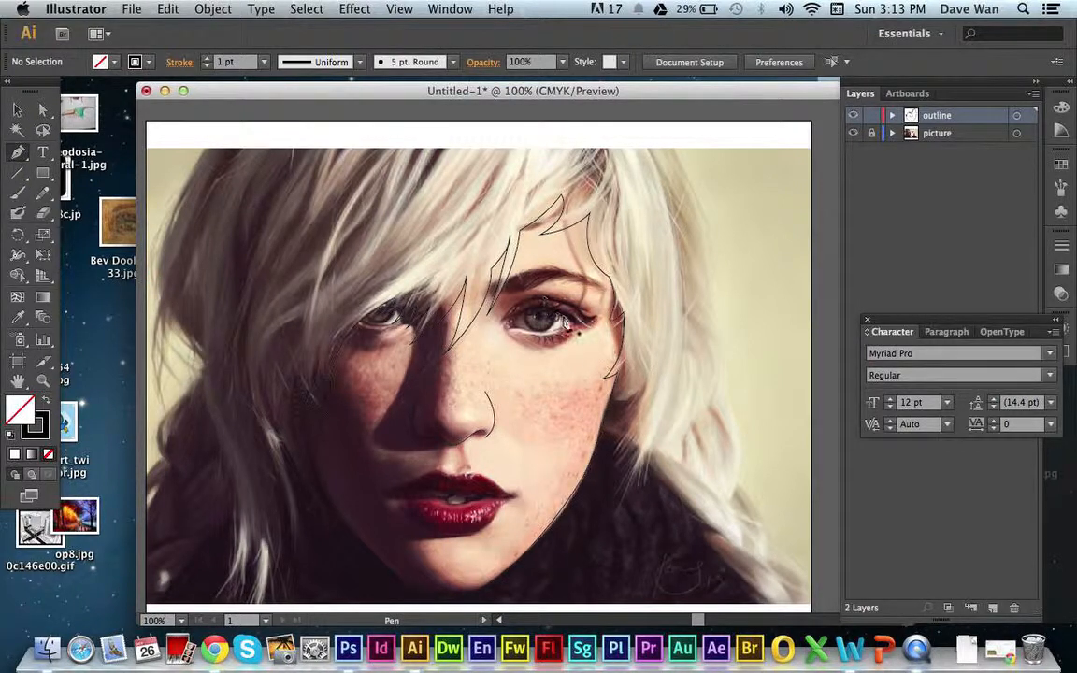
{"action": "left_click", "coordinate": [577, 325]}
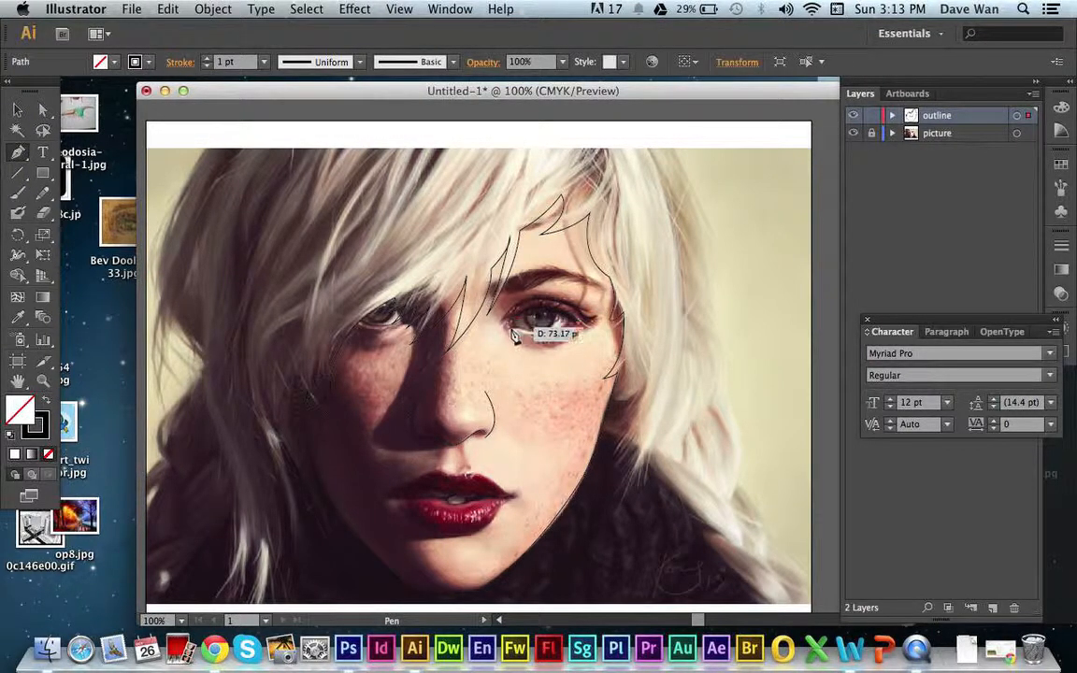
{"action": "left_click_drag", "start_coordinate": [506, 326], "coordinate": [475, 379]}
{"action": "left_click", "coordinate": [474, 375]}
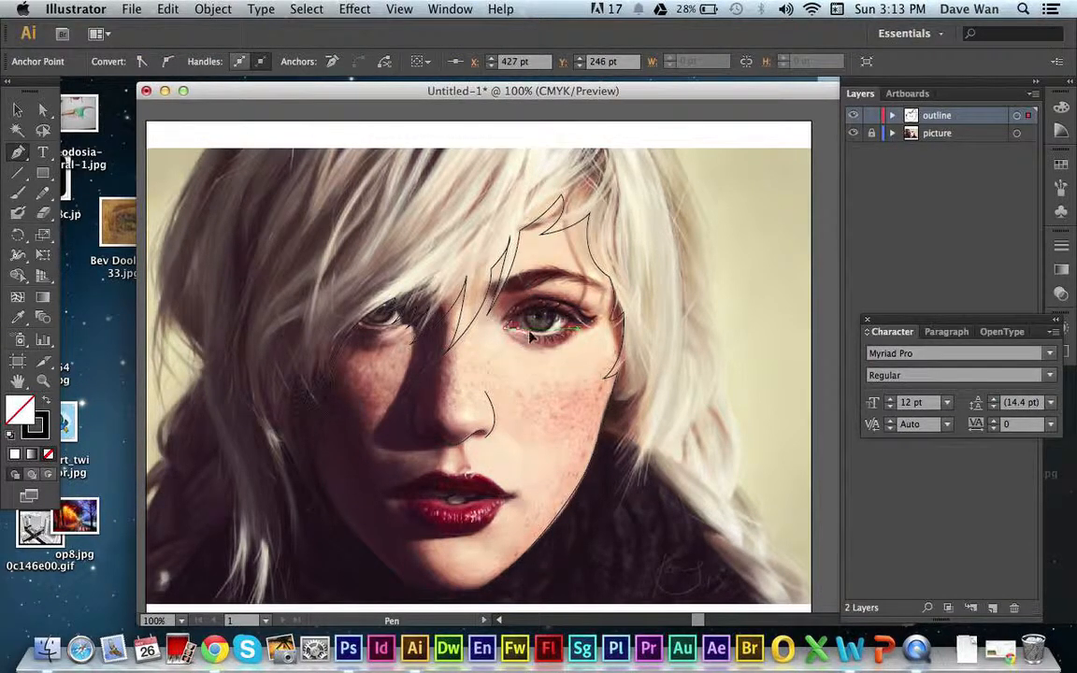
{"action": "left_click", "coordinate": [522, 331]}
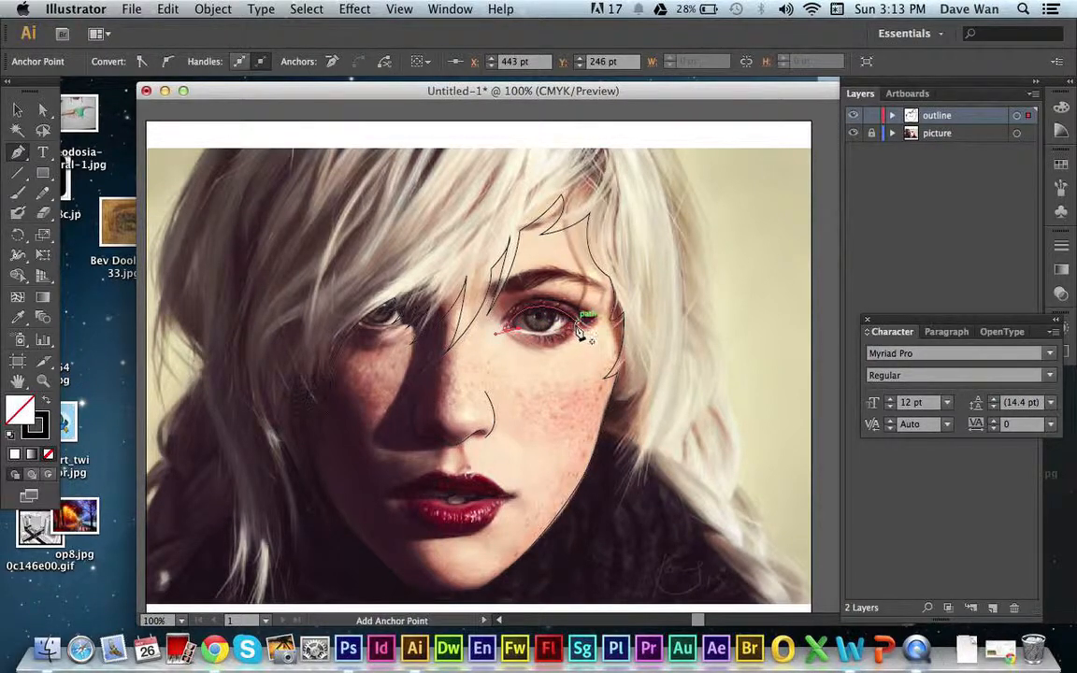
{"action": "left_click_drag", "start_coordinate": [611, 302], "coordinate": [613, 293]}
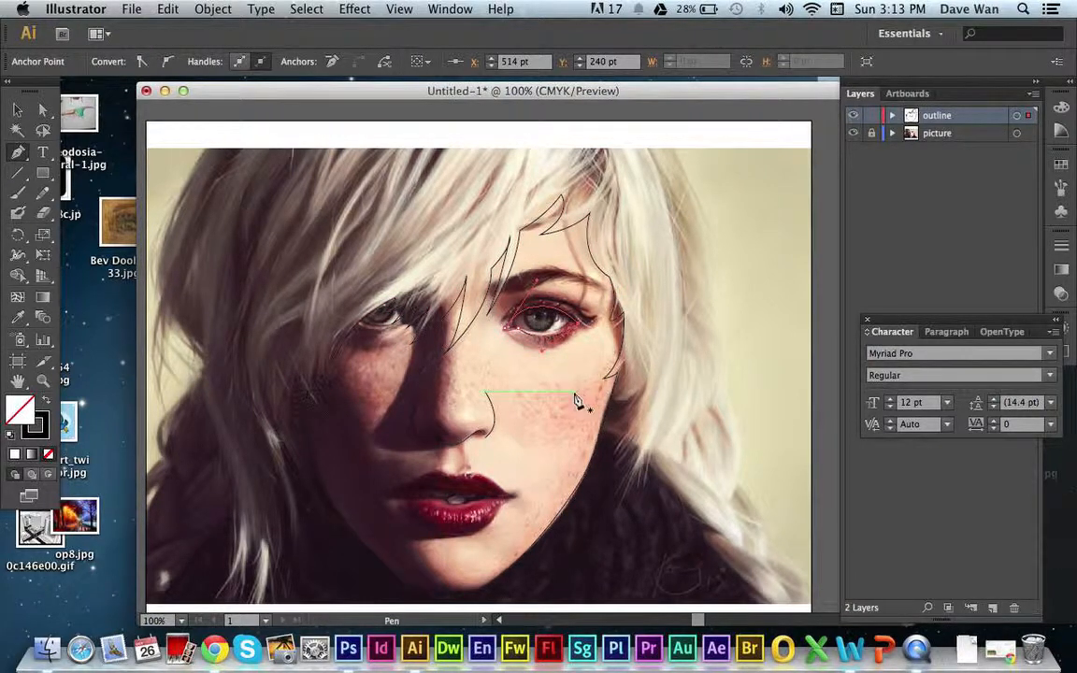
- Examine the lit eye's traced outline against the photo at 600% zoom with the path deselected
{"action": "key", "text": "super+equal"}
{"action": "key", "text": "super+equal"}
{"action": "key", "text": "super+equal"}
{"action": "key", "text": "super+equal"}
{"action": "key", "text": "super+equal"}
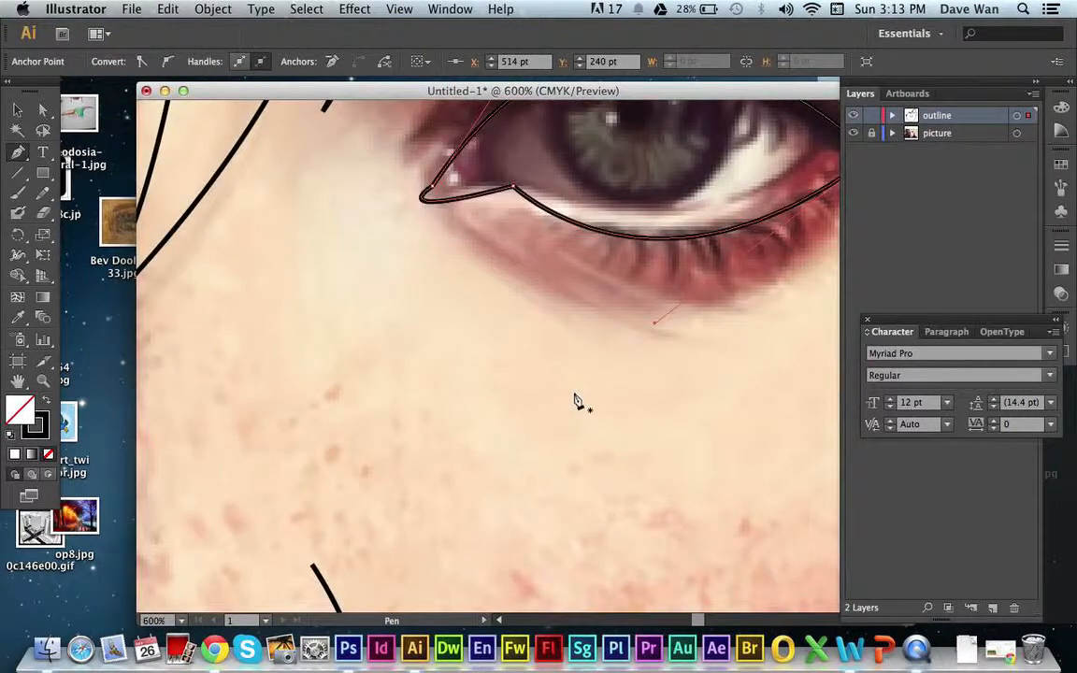
{"action": "left_click", "coordinate": [19, 385]}
{"action": "left_click_drag", "start_coordinate": [398, 366], "coordinate": [270, 491]}
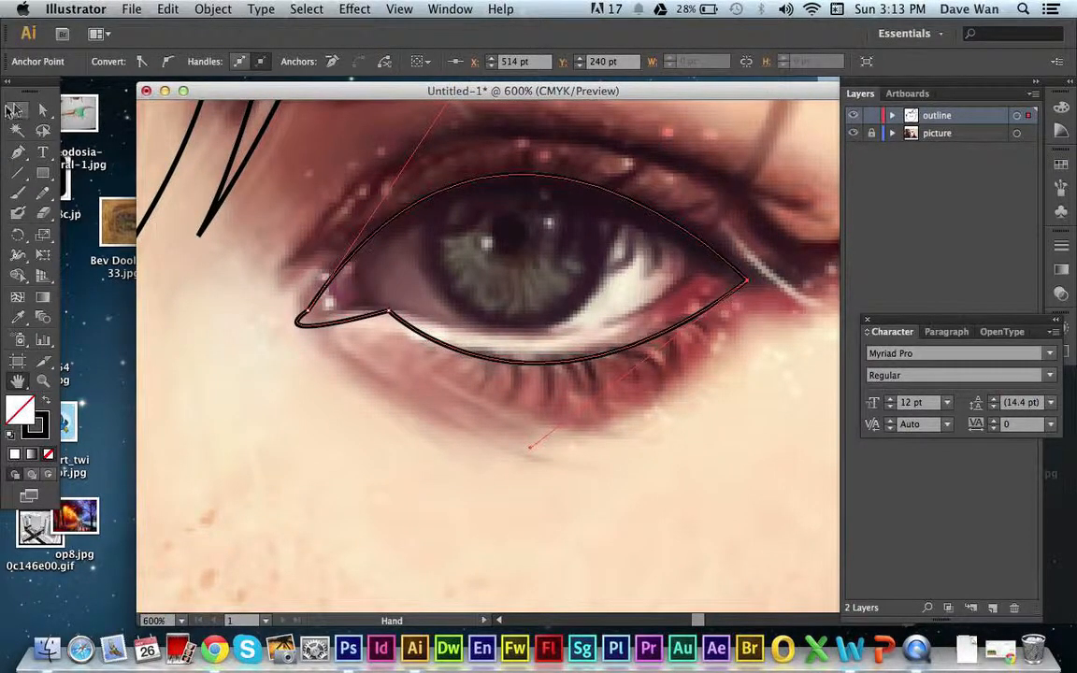
{"action": "left_click", "coordinate": [17, 110]}
{"action": "left_click", "coordinate": [524, 286]}
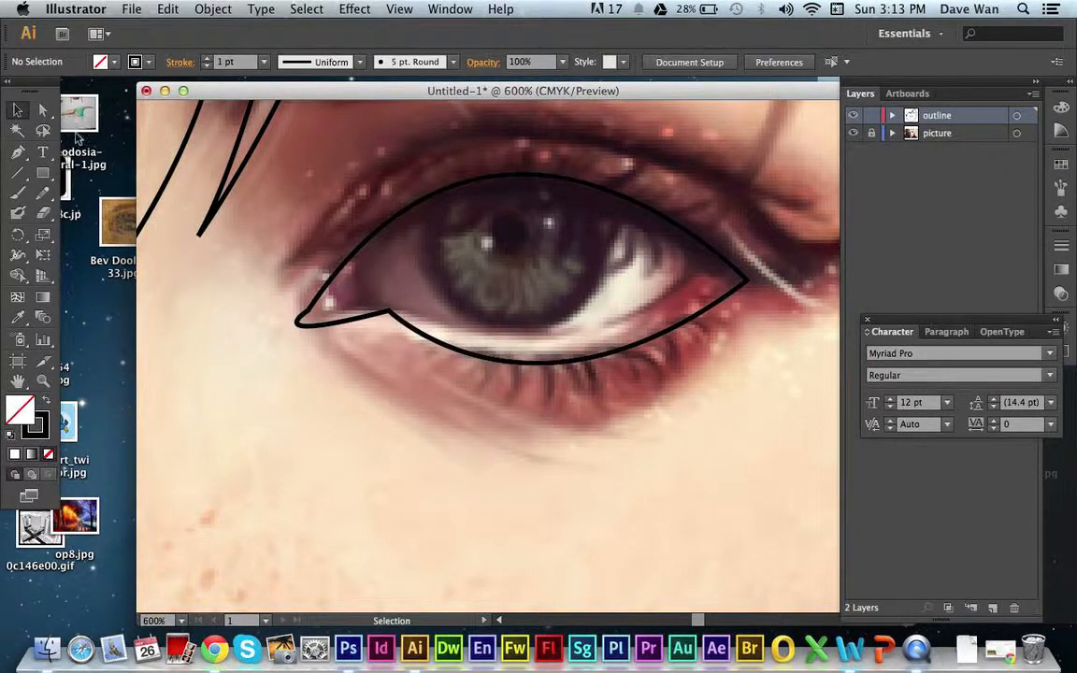
{"action": "left_click", "coordinate": [43, 110]}
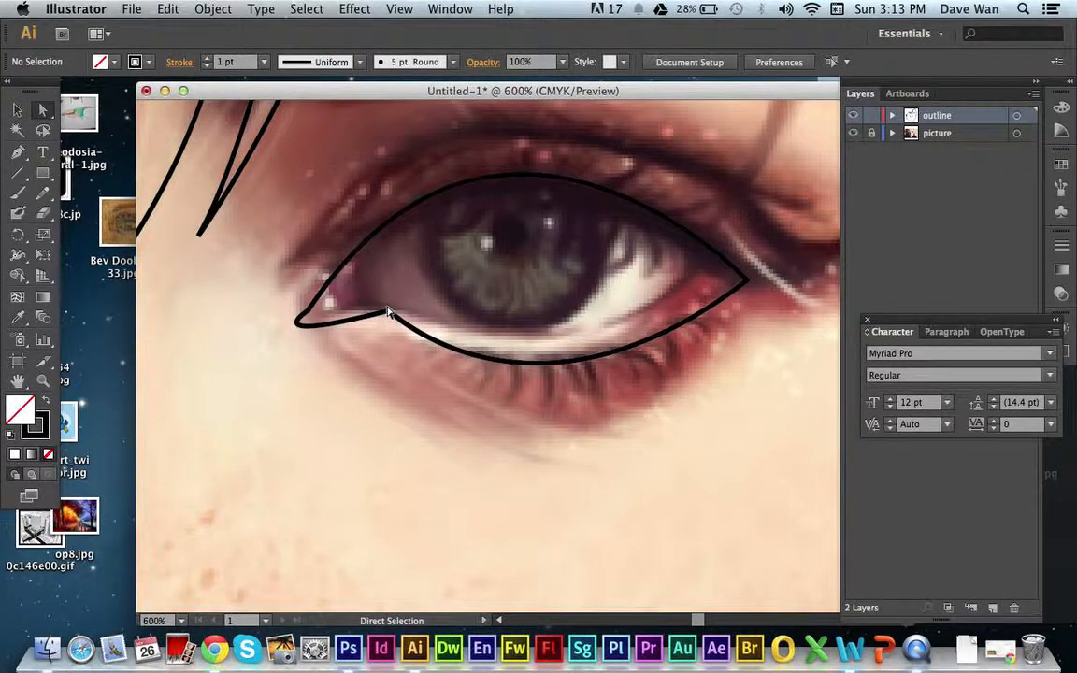
{"action": "left_click", "coordinate": [17, 109]}
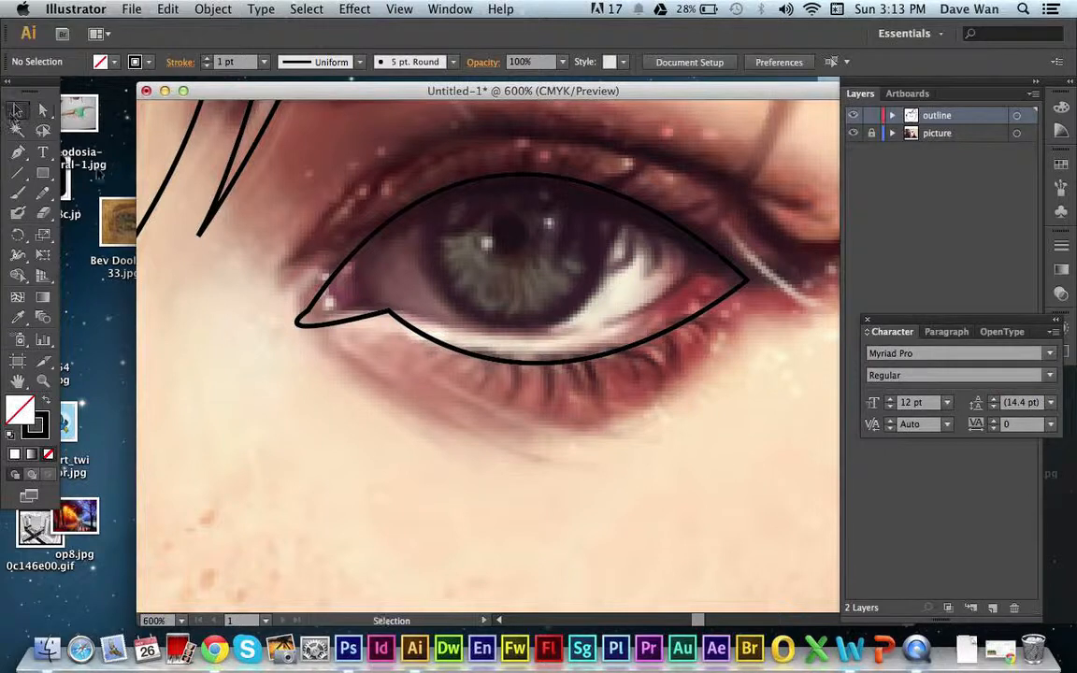
{"action": "left_click", "coordinate": [439, 351]}
{"action": "key", "text": "p"}
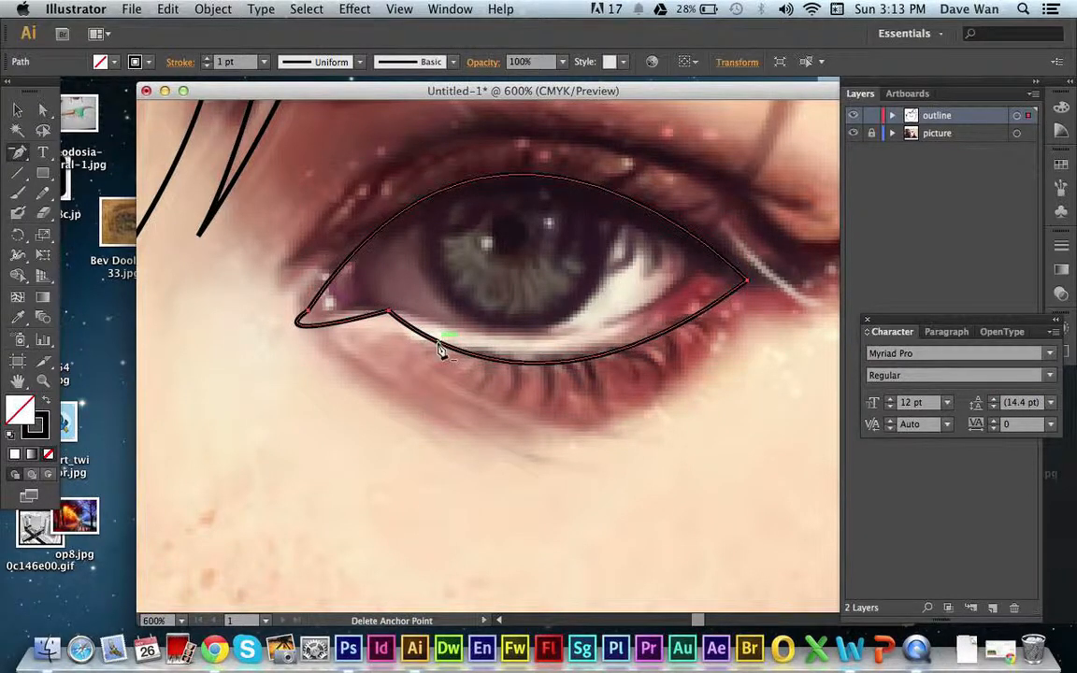
{"action": "key", "text": "Delete"}
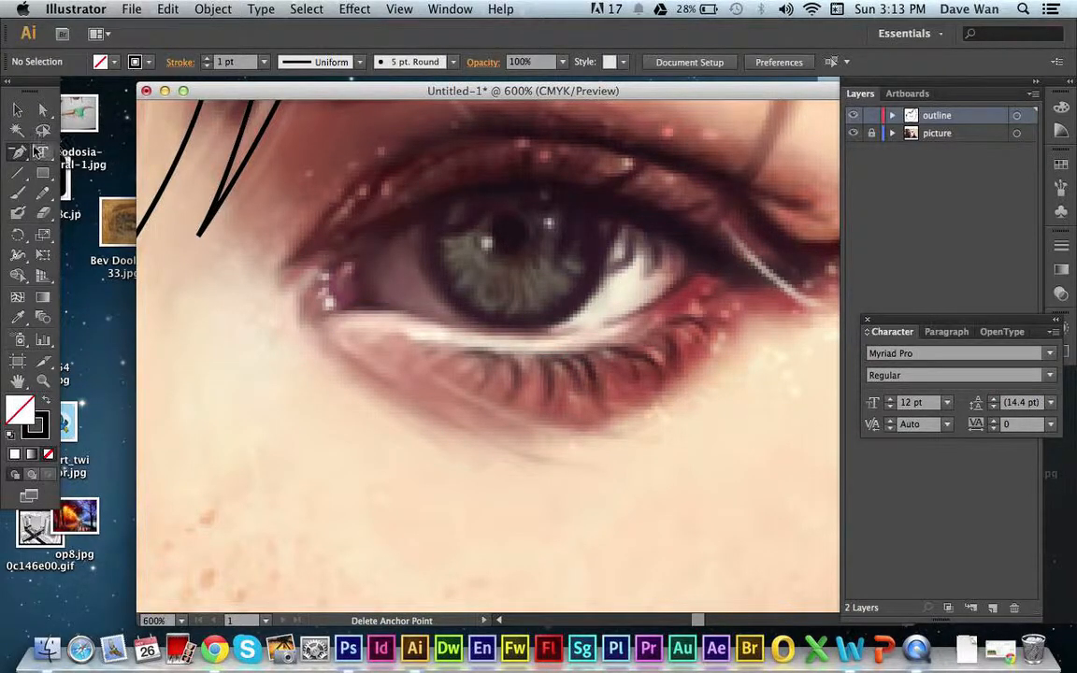
{"action": "left_click_drag", "start_coordinate": [18, 151], "coordinate": [75, 153]}
{"action": "key", "text": "super+z"}
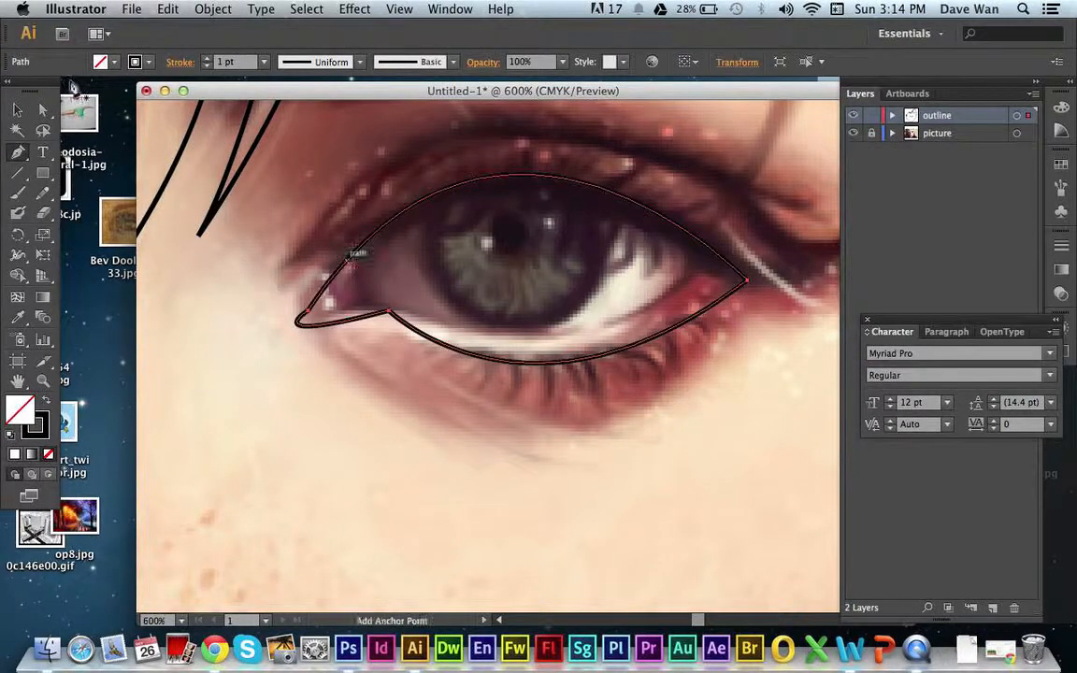
{"action": "left_click", "coordinate": [16, 108]}
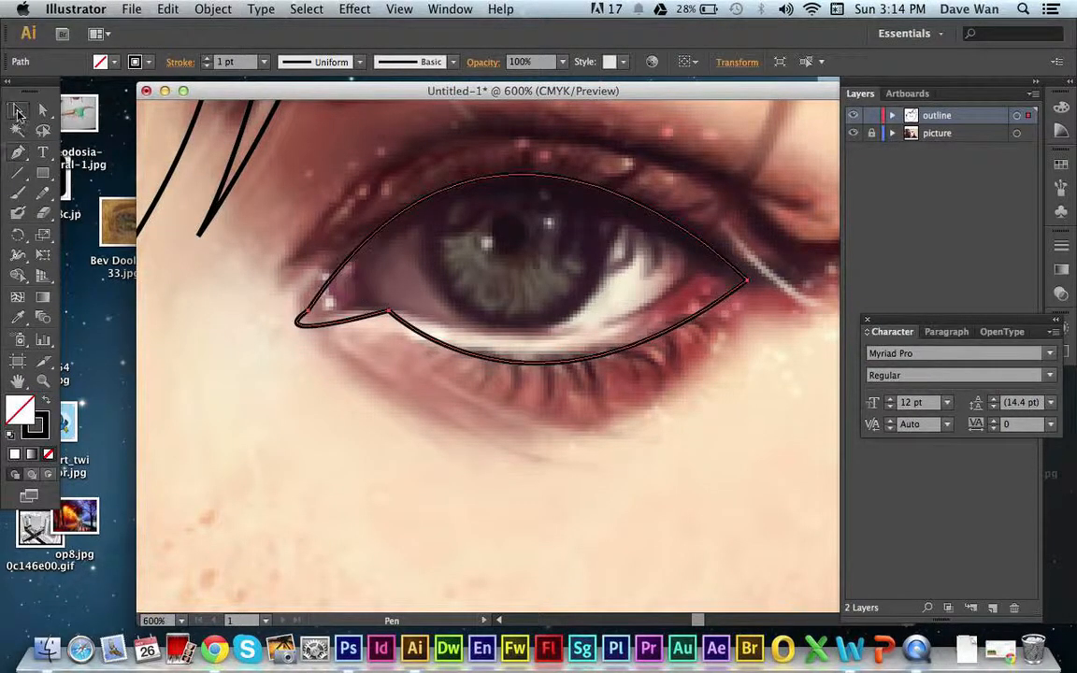
{"action": "left_click", "coordinate": [277, 411]}
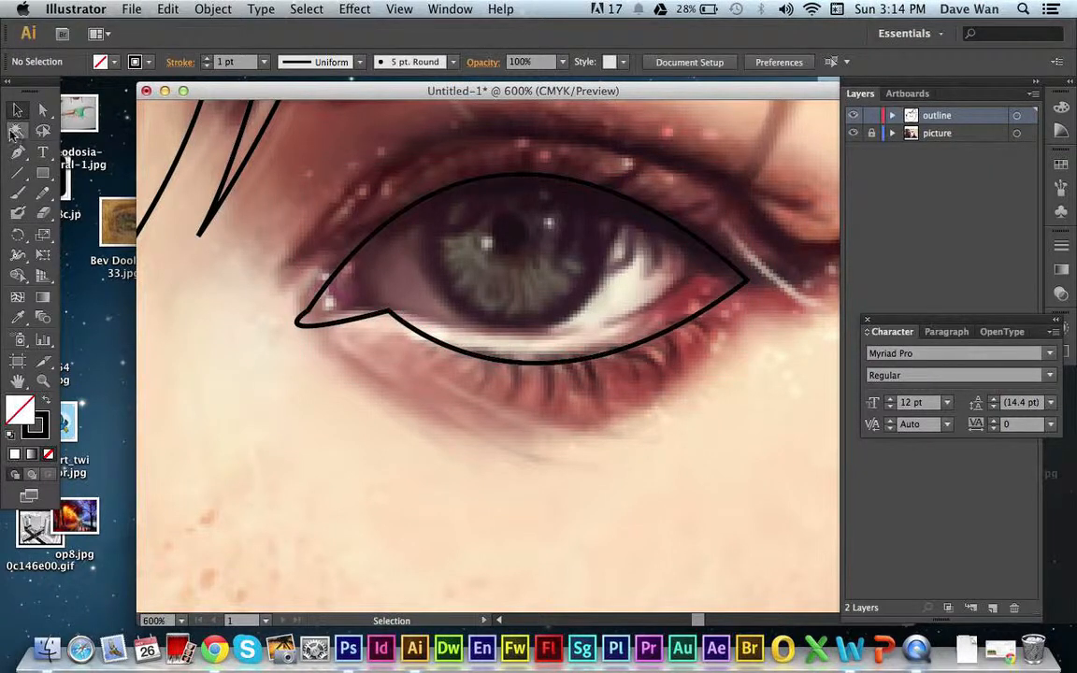
{"action": "left_click", "coordinate": [331, 276]}
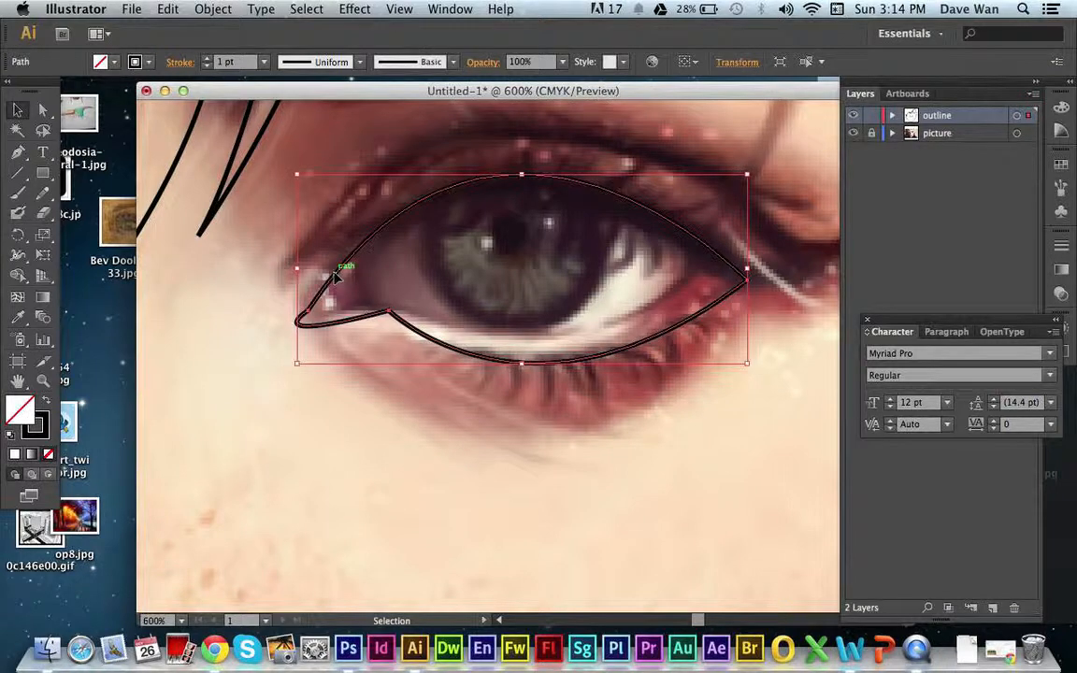
{"action": "key", "text": "Delete"}
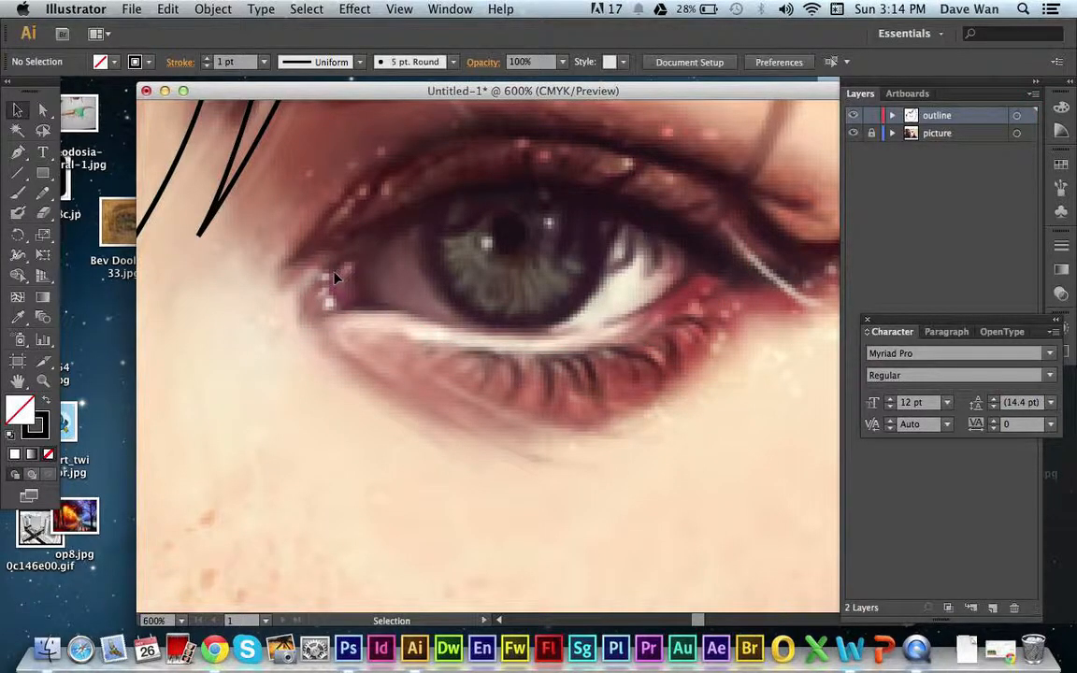
{"action": "key", "text": "super+z"}
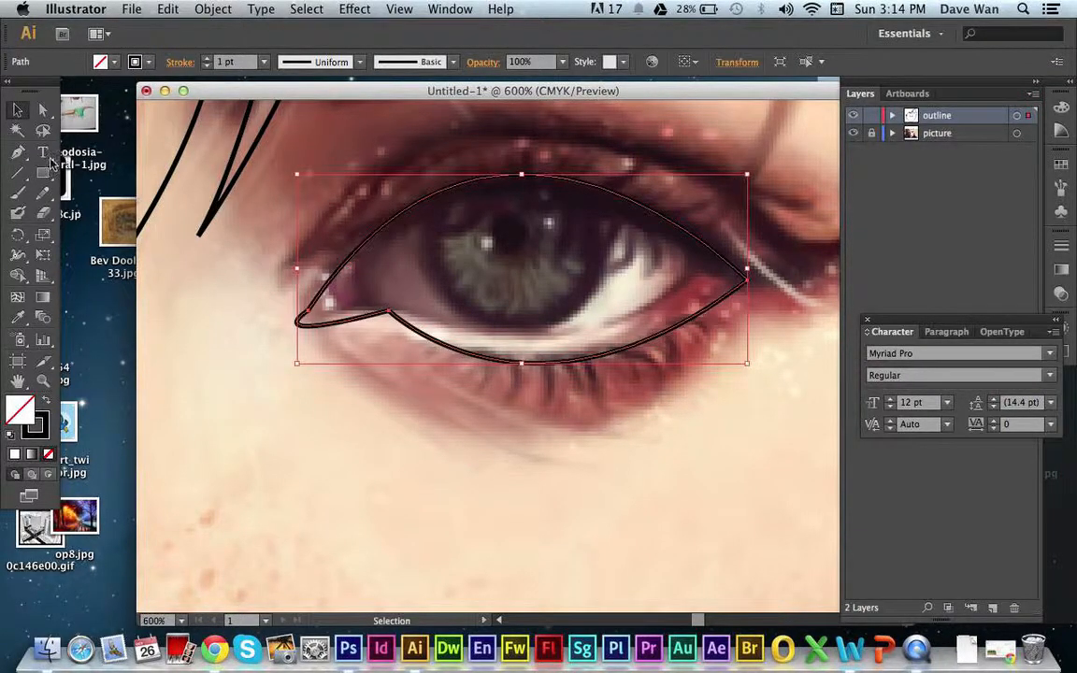
{"action": "left_click", "coordinate": [43, 109]}
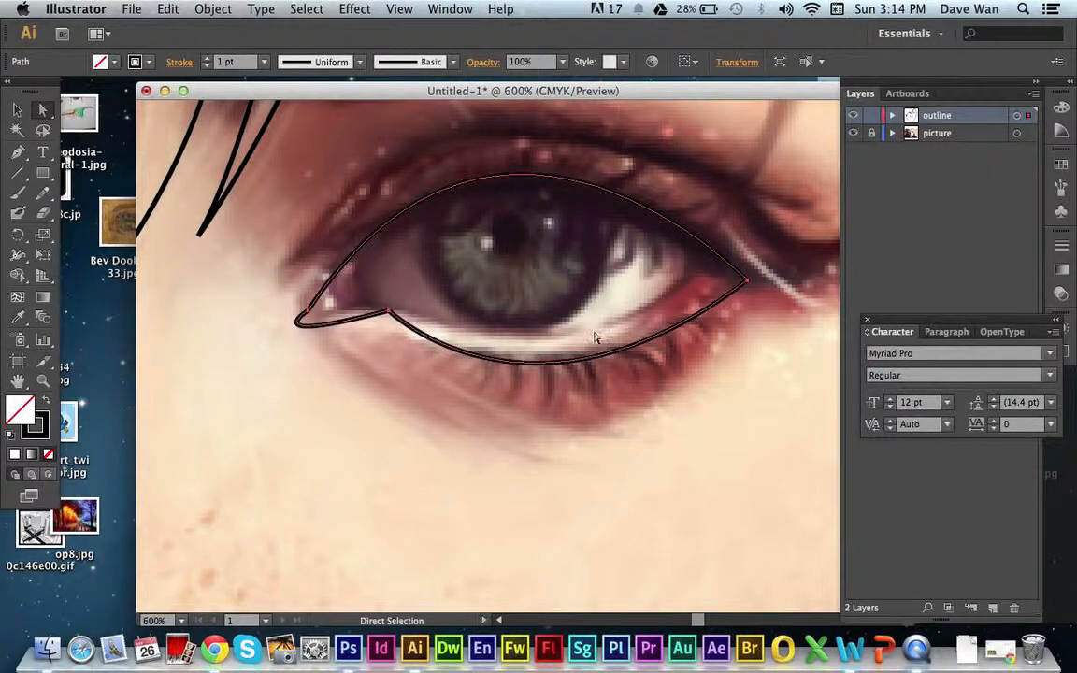
{"action": "left_click", "coordinate": [389, 311]}
{"action": "key", "text": "Delete"}
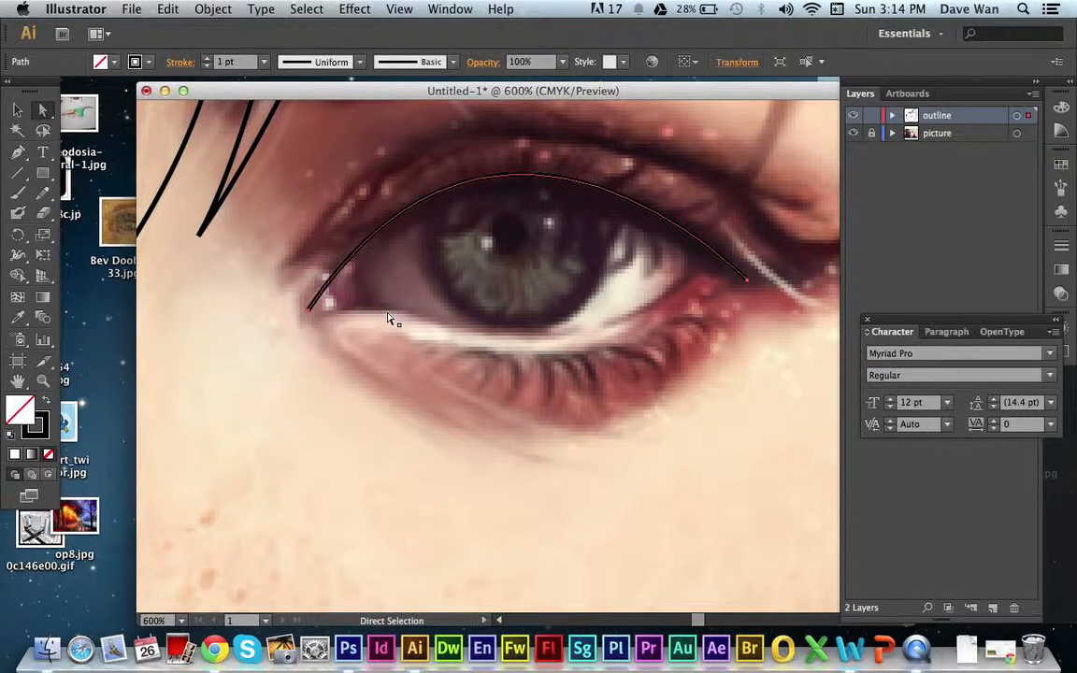
{"action": "key", "text": "p"}
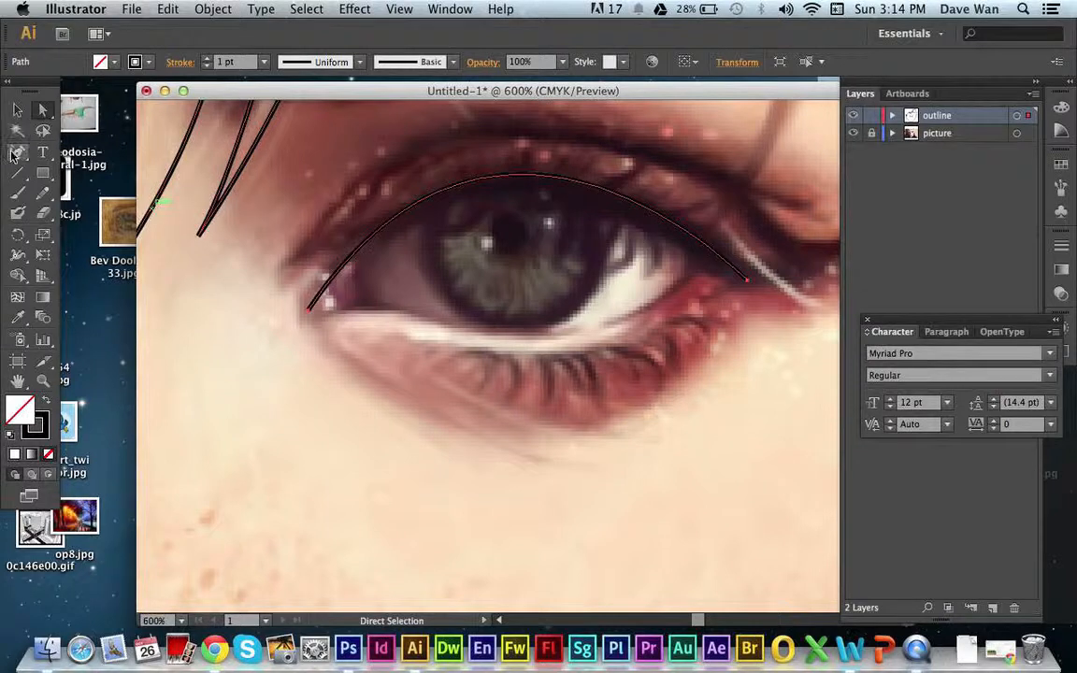
{"action": "key", "text": "super+z"}
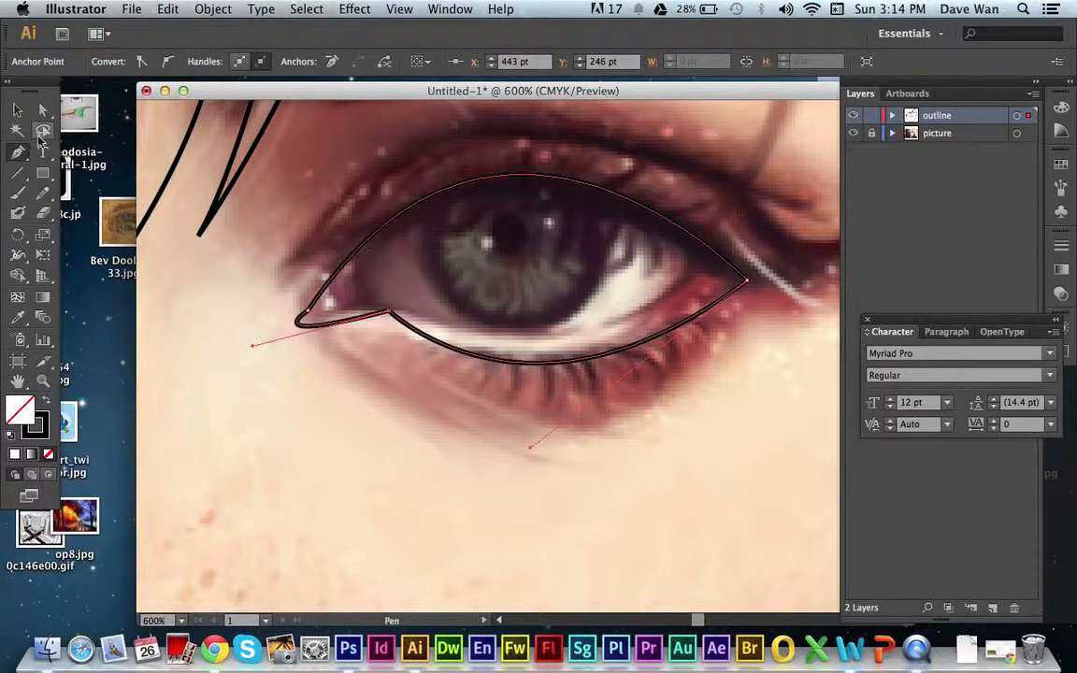
- Delete the eye outline's lower-lid anchor beside the tear duct and redraw the tear duct curve from the inner corner with the Pen tool
{"action": "left_click", "coordinate": [44, 111]}
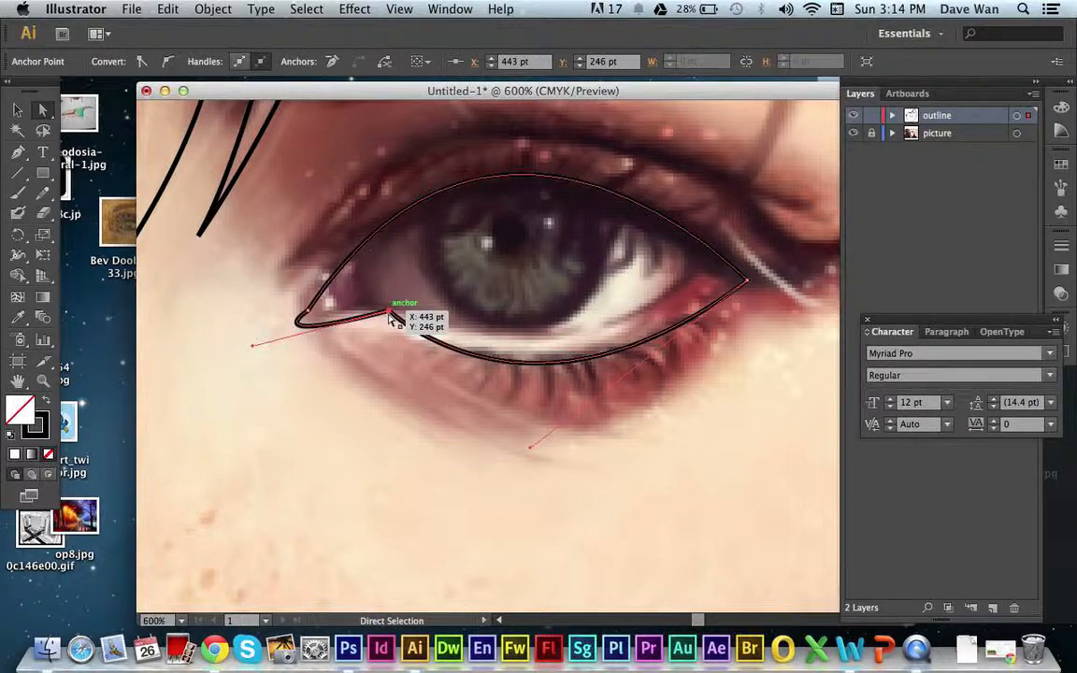
{"action": "key", "text": "Delete"}
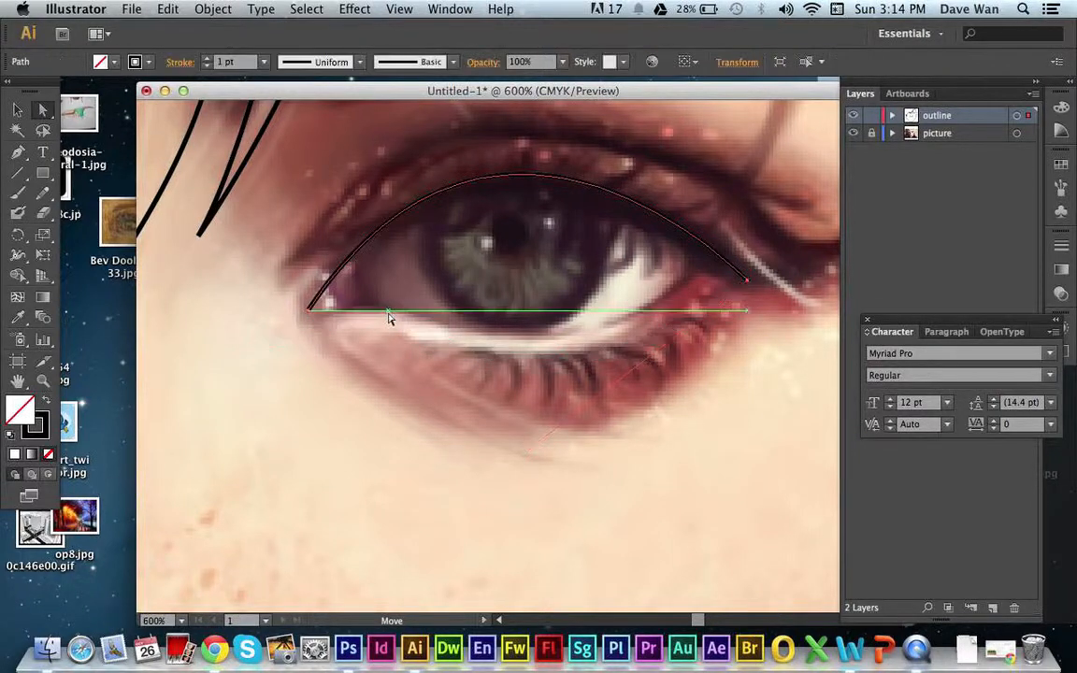
{"action": "left_click", "coordinate": [16, 154]}
{"action": "left_click", "coordinate": [309, 308]}
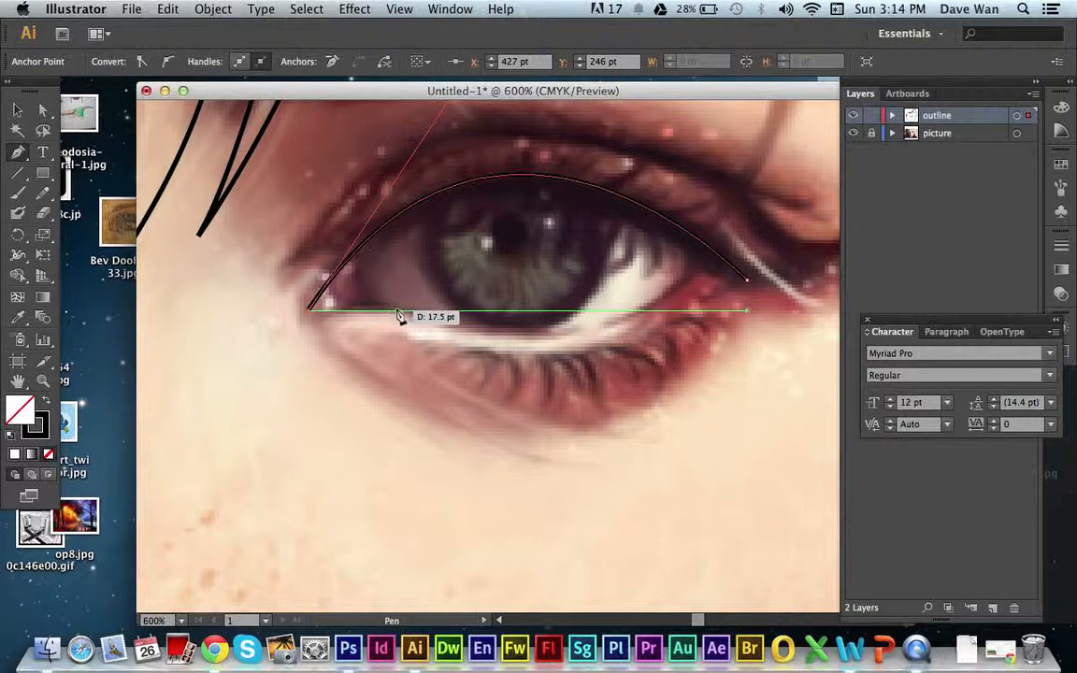
{"action": "left_click", "coordinate": [327, 325], "text": "super"}
{"action": "left_click_drag", "start_coordinate": [355, 320], "coordinate": [448, 333]}
{"action": "left_click", "coordinate": [408, 316]}
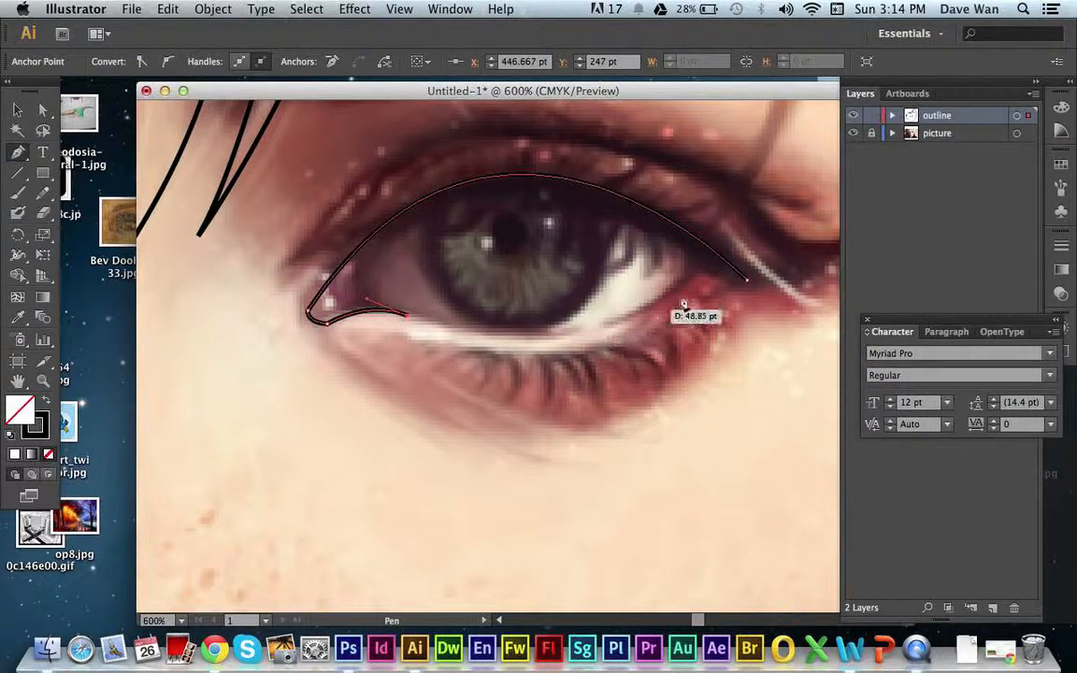
- Continue the eye outline along the lower edge of the eyeball, close it at the outer corner with a short notch, and deselect it
{"action": "left_click_drag", "start_coordinate": [703, 268], "coordinate": [771, 189]}
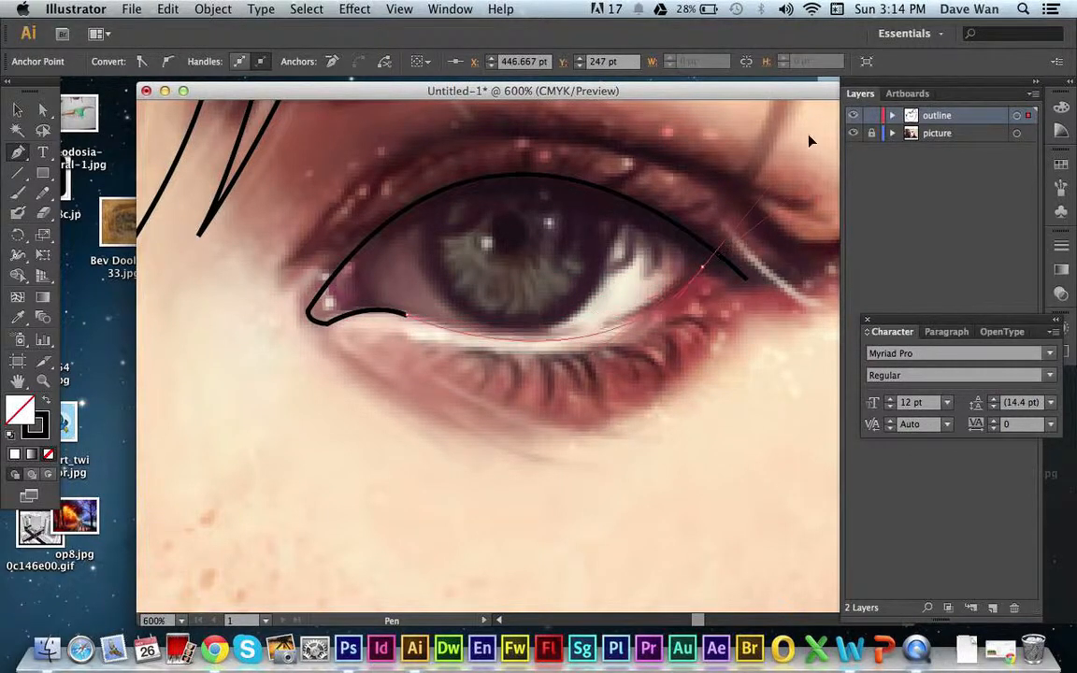
{"action": "left_click_drag", "start_coordinate": [809, 140], "coordinate": [815, 143]}
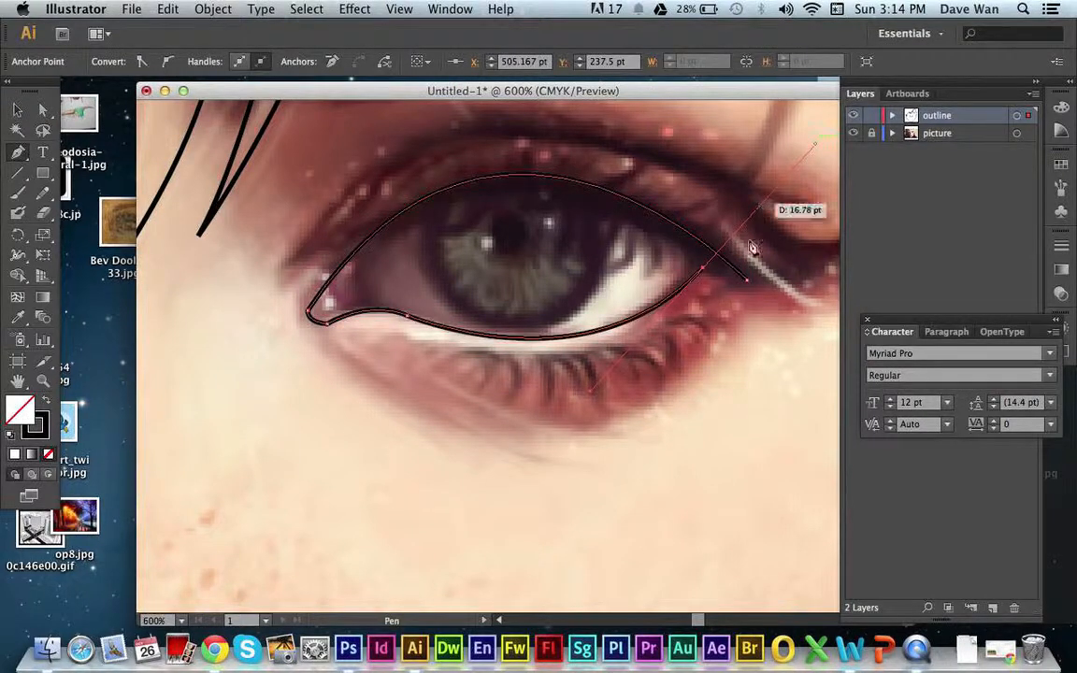
{"action": "left_click", "coordinate": [703, 268]}
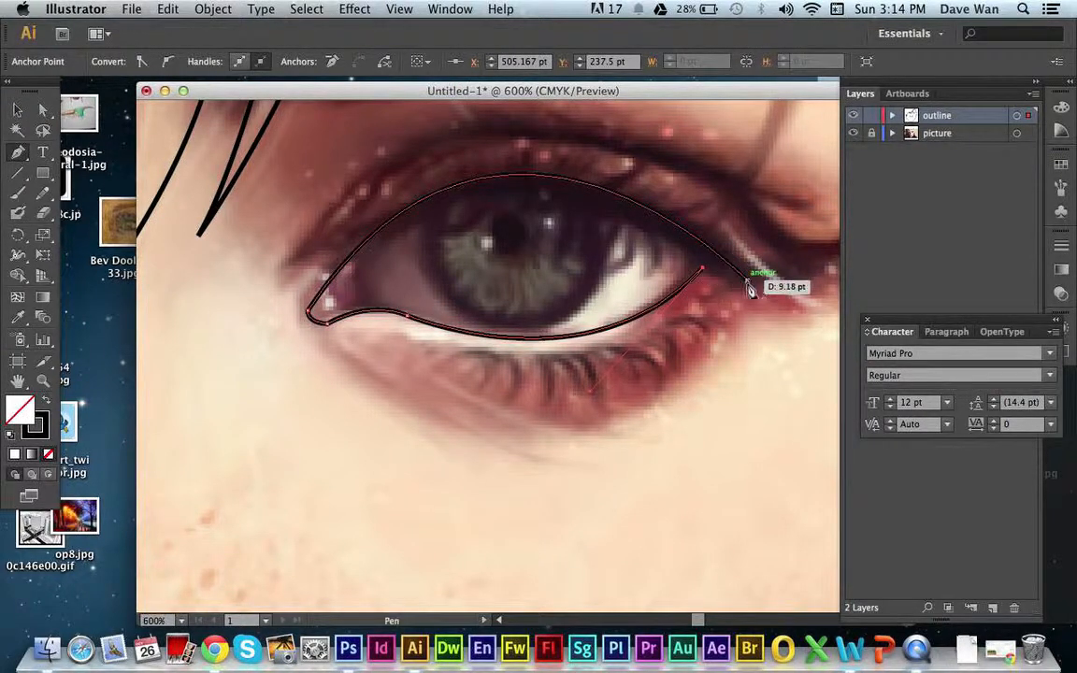
{"action": "left_click", "coordinate": [746, 279]}
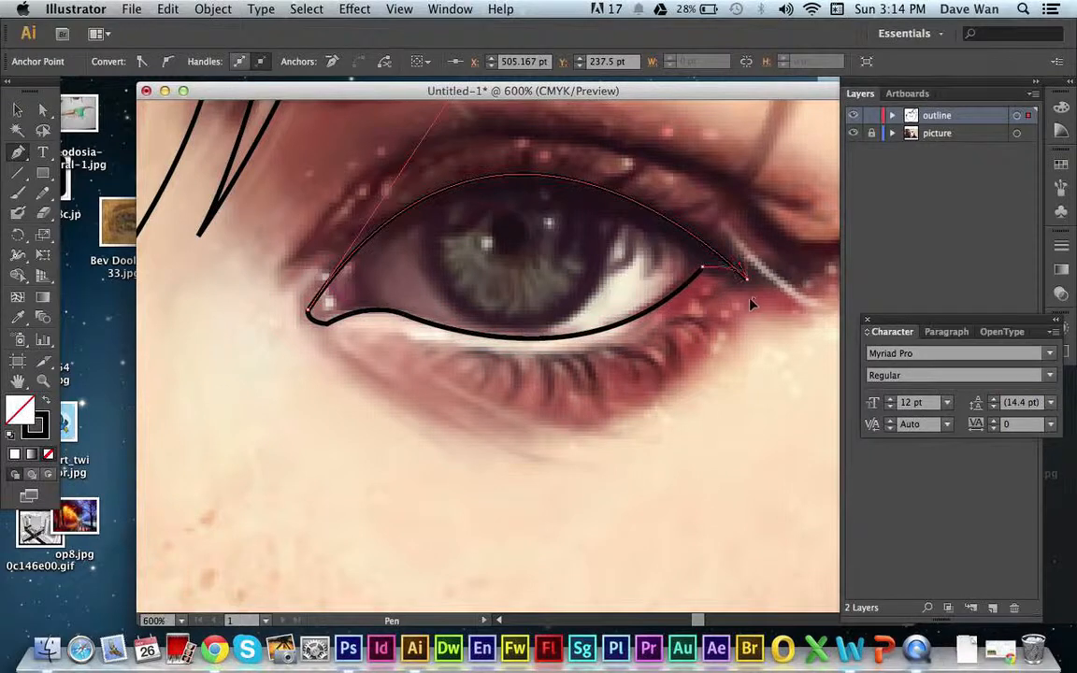
{"action": "left_click", "coordinate": [17, 110]}
{"action": "left_click", "coordinate": [221, 314]}
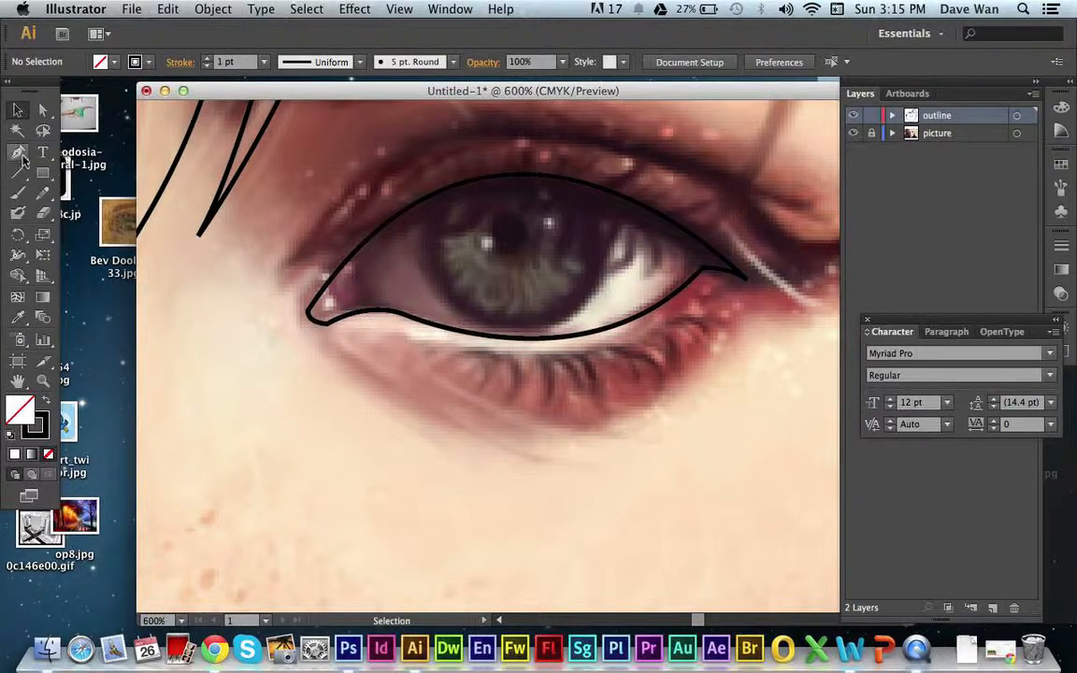
{"action": "left_click", "coordinate": [19, 153]}
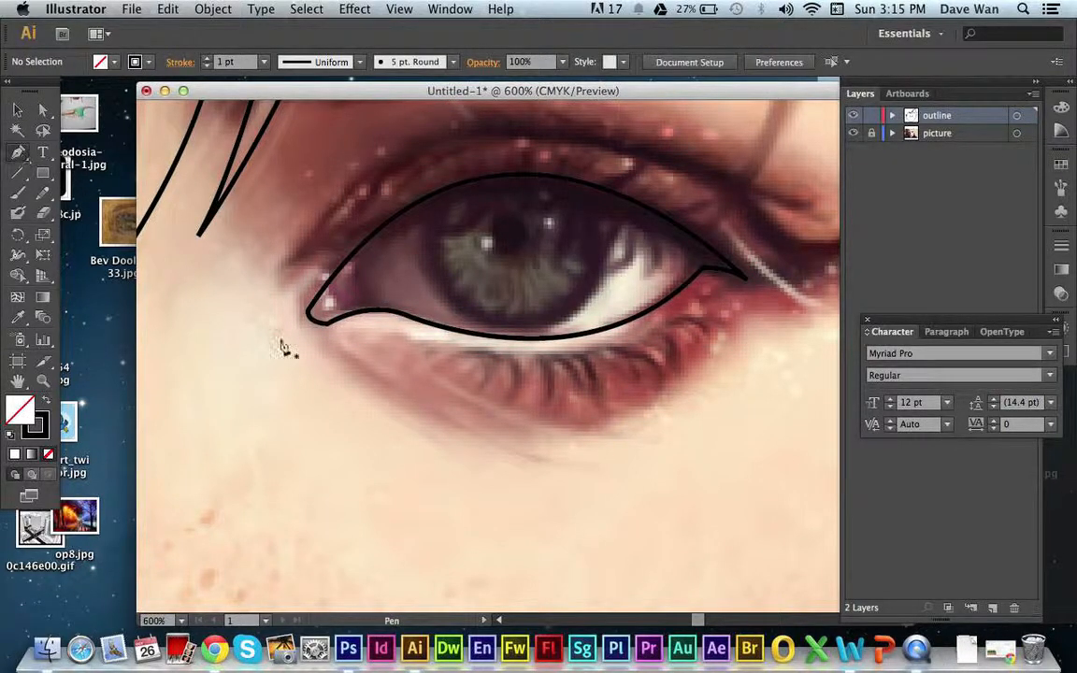
{"action": "left_click", "coordinate": [334, 320]}
{"action": "left_click", "coordinate": [407, 318]}
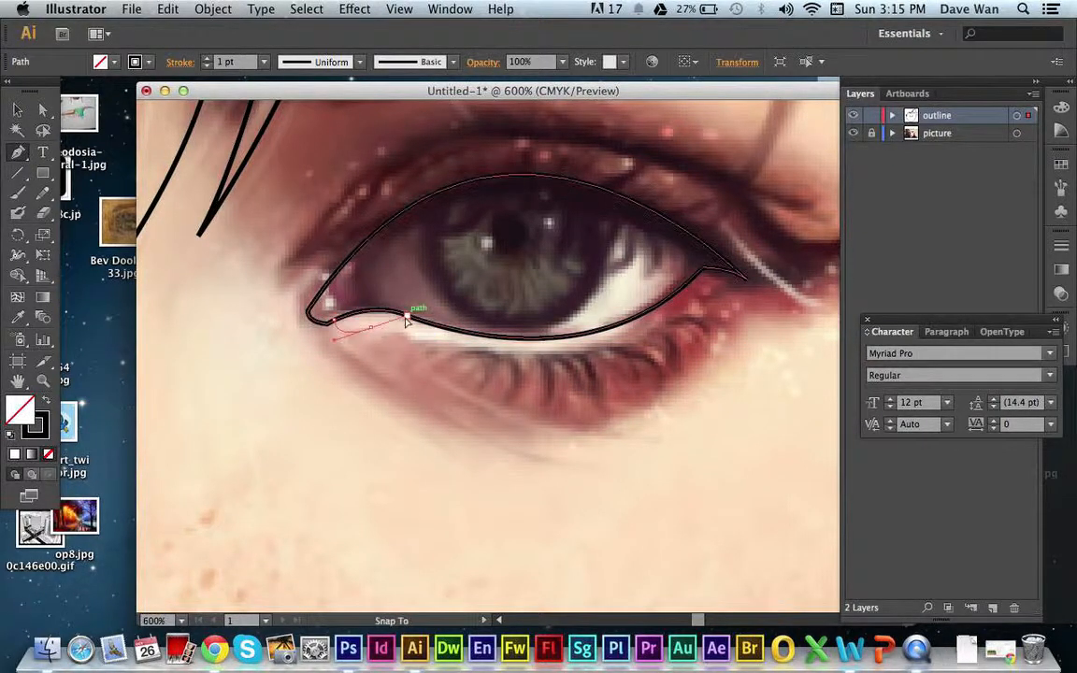
{"action": "left_click_drag", "start_coordinate": [405, 319], "coordinate": [404, 324]}
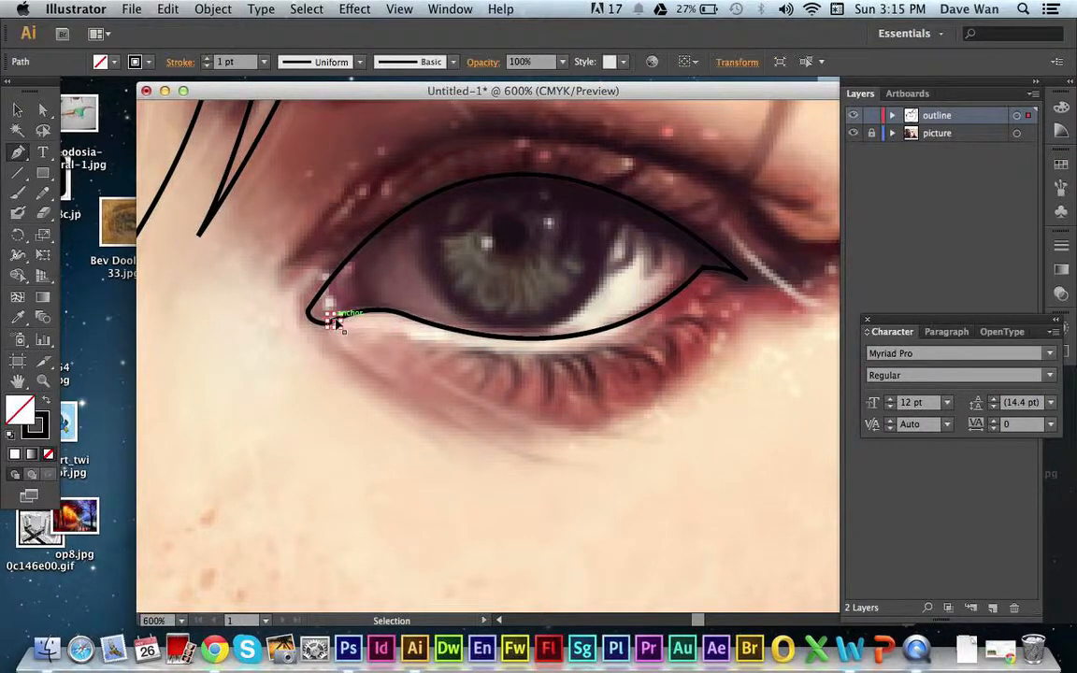
{"action": "key", "text": "super+shift+a"}
- Trace the lower lid rim as a separate path from the tear duct along the lash line up to the outer notch, and deselect it
{"action": "left_click", "coordinate": [328, 321]}
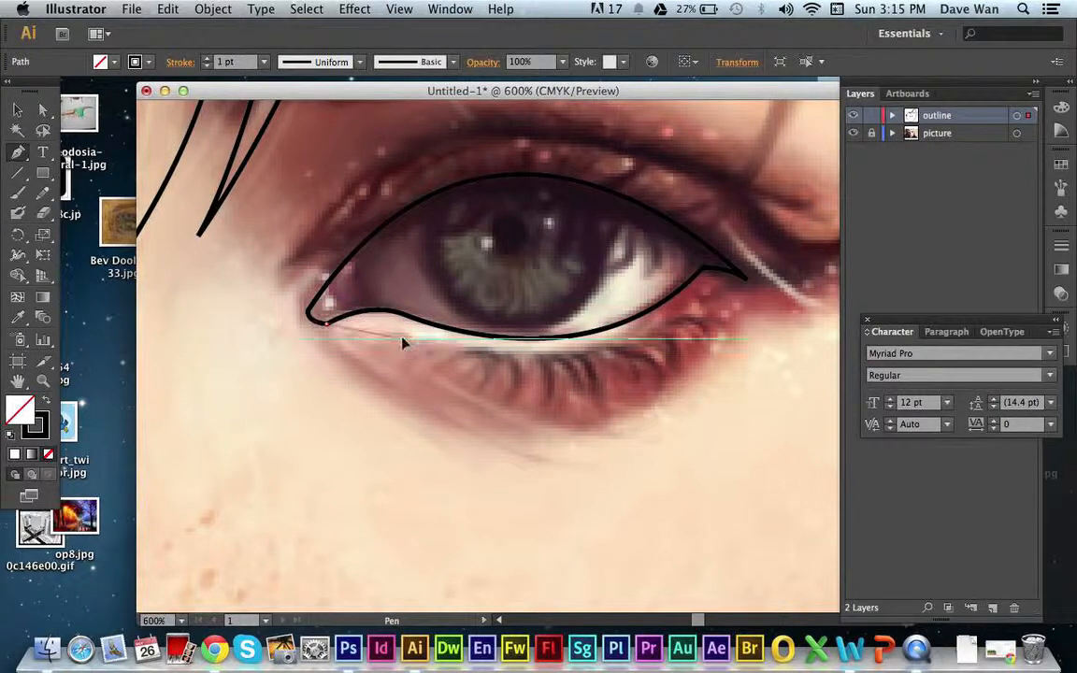
{"action": "left_click_drag", "start_coordinate": [402, 339], "coordinate": [440, 342]}
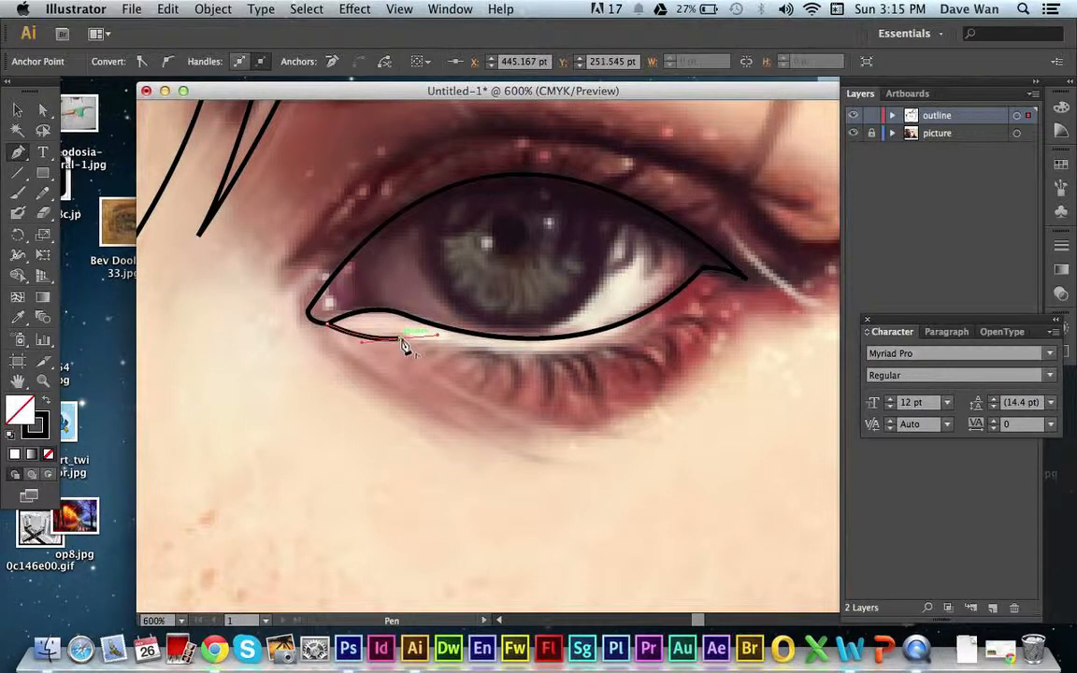
{"action": "left_click", "coordinate": [400, 338]}
{"action": "left_click_drag", "start_coordinate": [715, 280], "coordinate": [801, 148]}
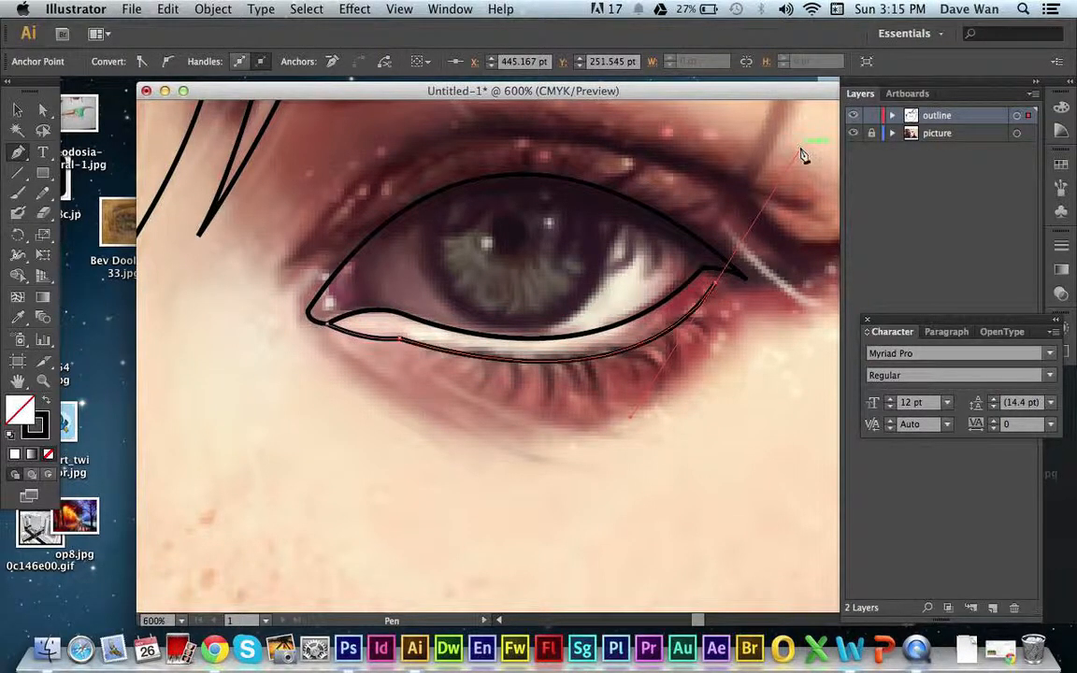
{"action": "left_click", "coordinate": [704, 270]}
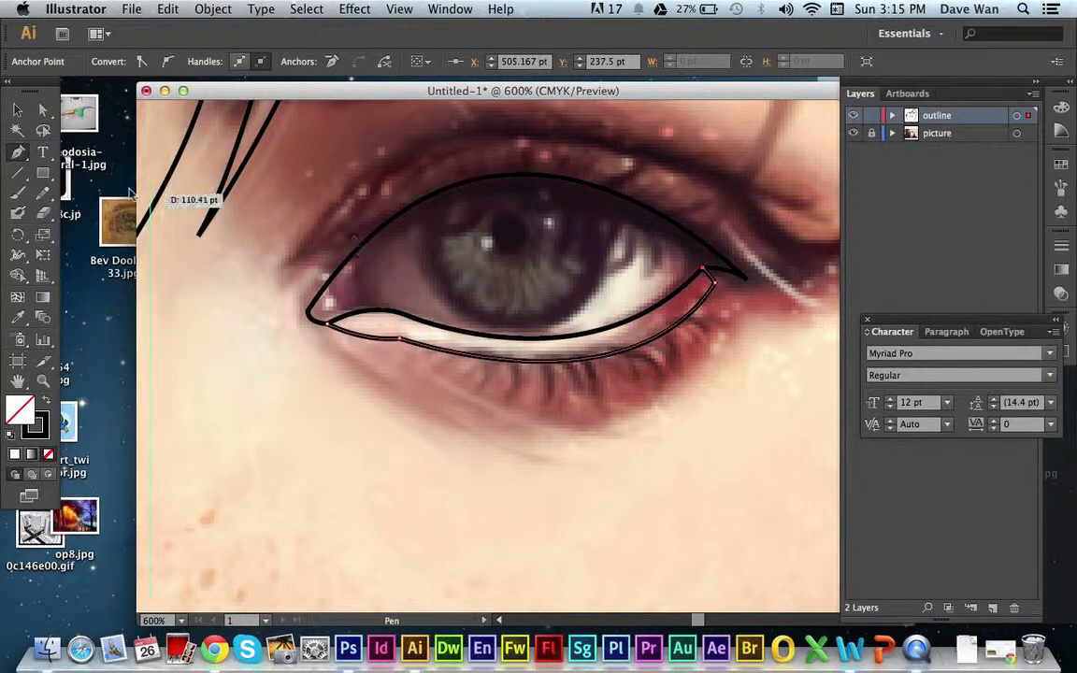
{"action": "left_click", "coordinate": [17, 110]}
{"action": "left_click", "coordinate": [183, 288]}
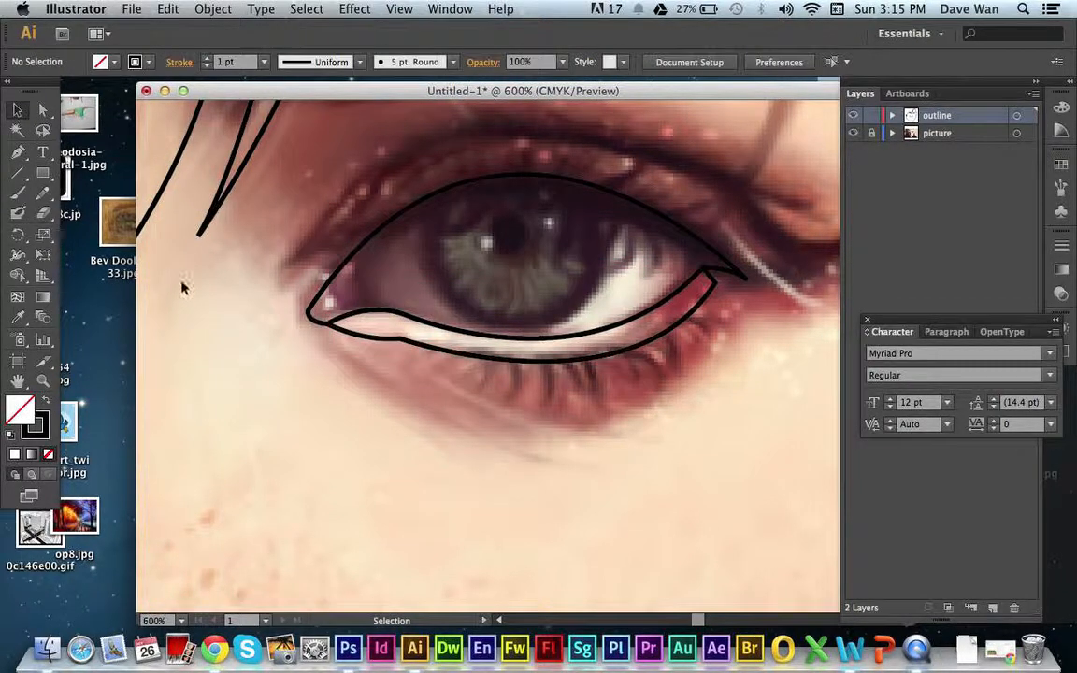
- Draw the innermost lower eyelash as a short open curve hanging from the lower lid rim, and deselect it
{"action": "left_click", "coordinate": [17, 152]}
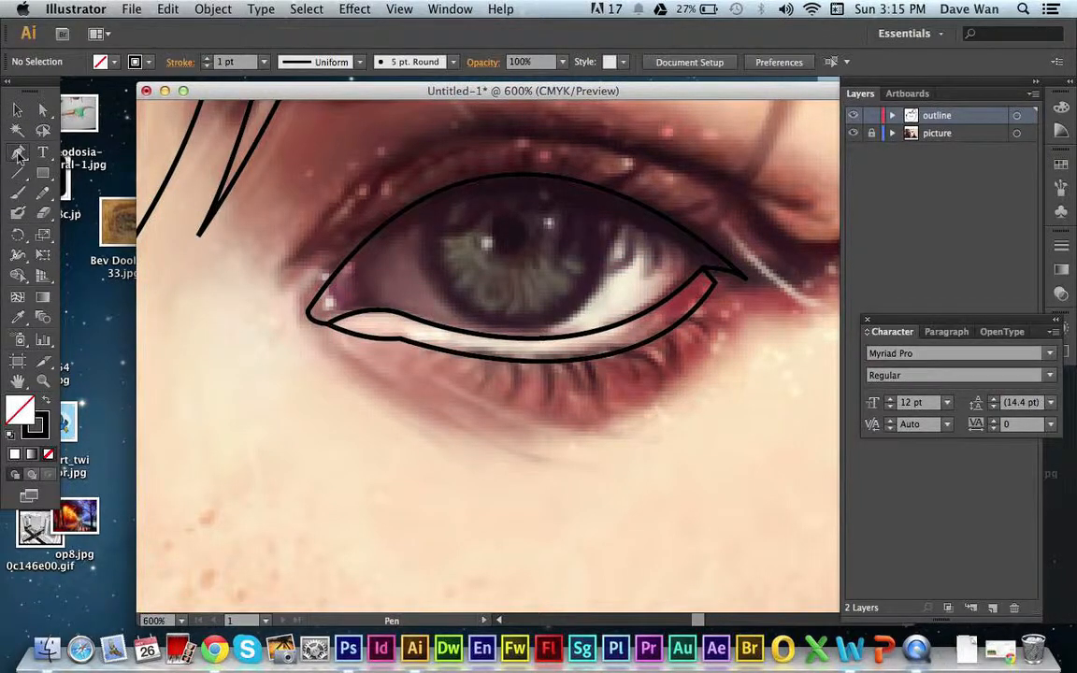
{"action": "left_click", "coordinate": [488, 361]}
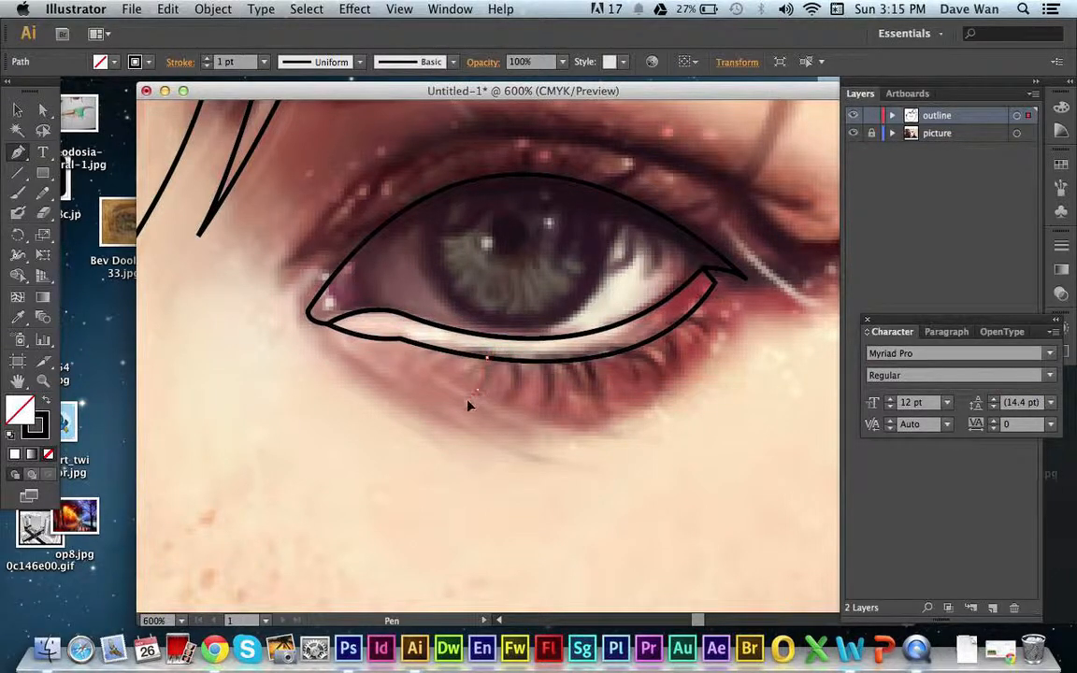
{"action": "left_click_drag", "start_coordinate": [462, 407], "coordinate": [464, 410]}
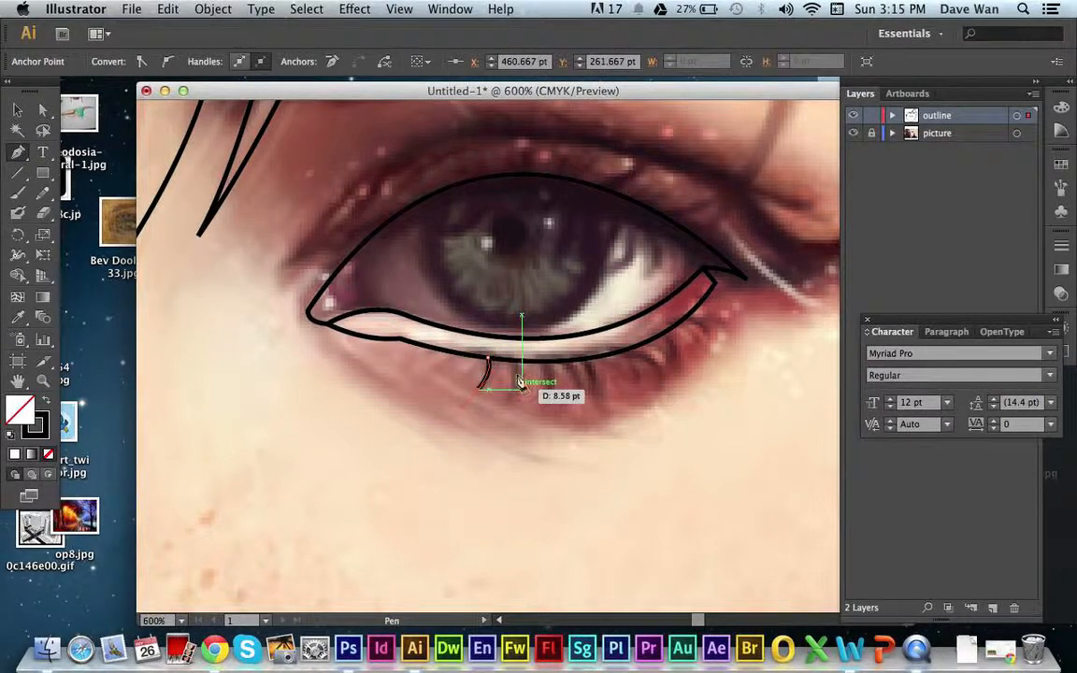
{"action": "left_click", "coordinate": [22, 152]}
{"action": "left_click", "coordinate": [16, 109]}
{"action": "left_click", "coordinate": [235, 315]}
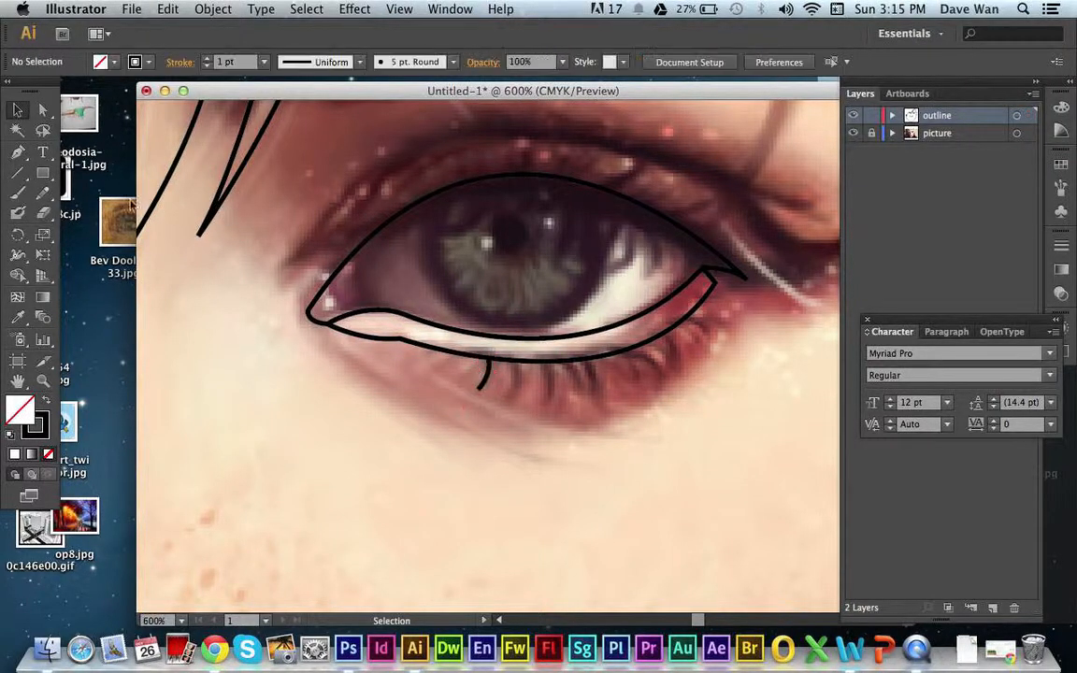
- Draw a second short curved lower eyelash just outward of the first, from its tip up to the lid rim, and deselect it
{"action": "left_click", "coordinate": [17, 150]}
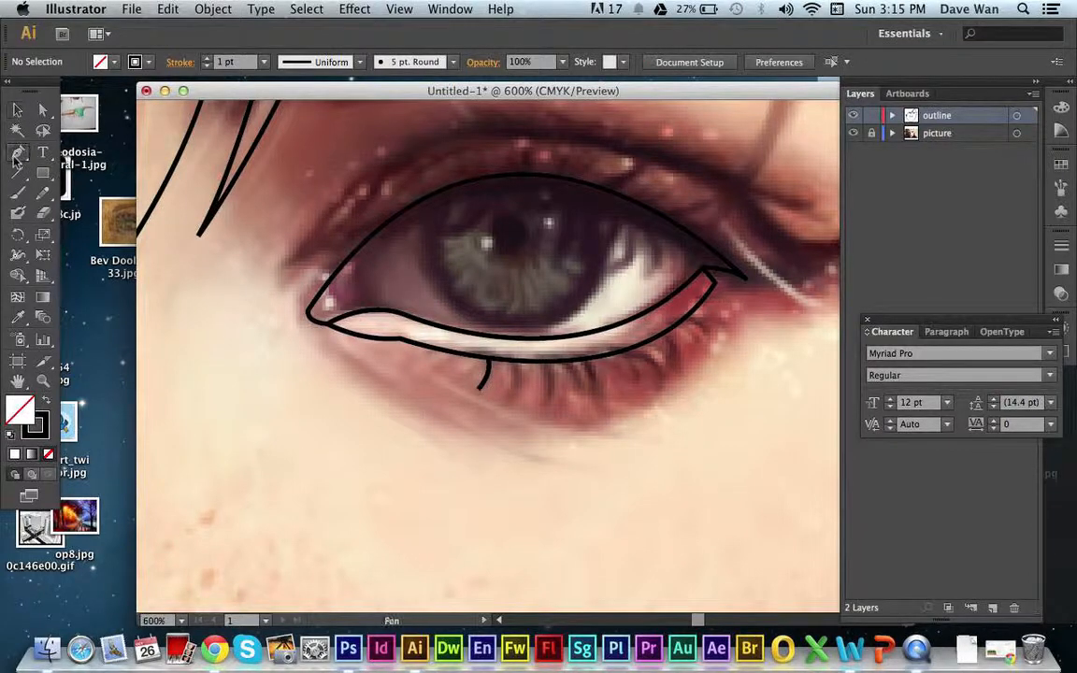
{"action": "left_click", "coordinate": [510, 400]}
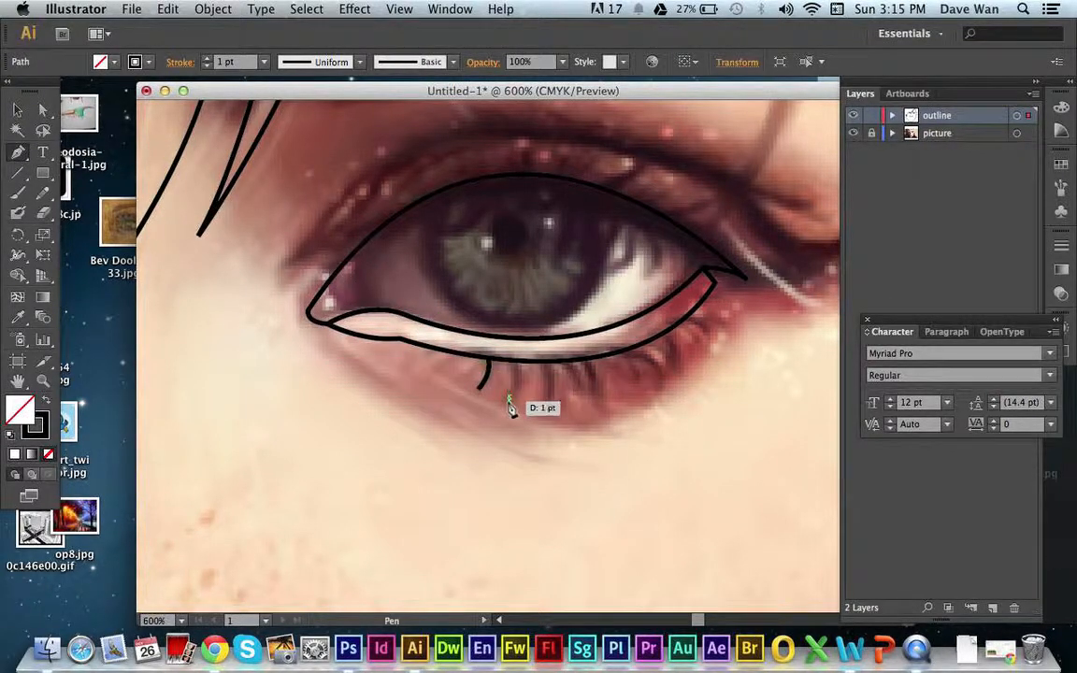
{"action": "mouse_move", "coordinate": [515, 402]}
{"action": "left_mouse_down"}
{"action": "mouse_move", "coordinate": [505, 367]}
{"action": "mouse_move", "coordinate": [519, 367]}
{"action": "mouse_move", "coordinate": [503, 342]}
{"action": "left_mouse_up"}
{"action": "left_click", "coordinate": [15, 110]}
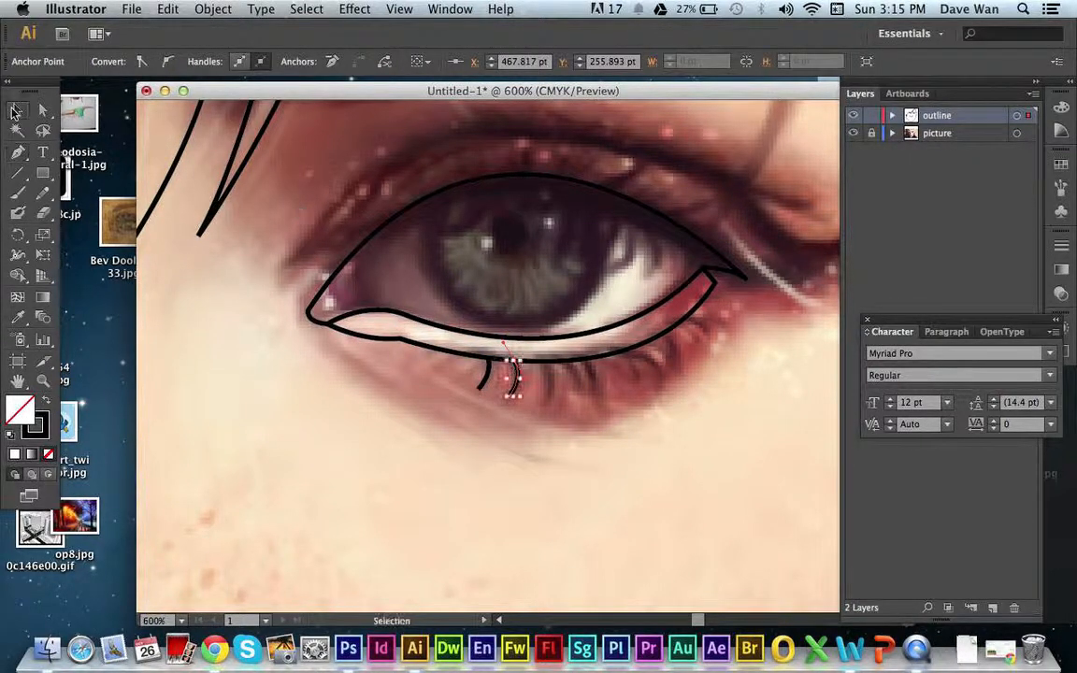
{"action": "left_click", "coordinate": [345, 443]}
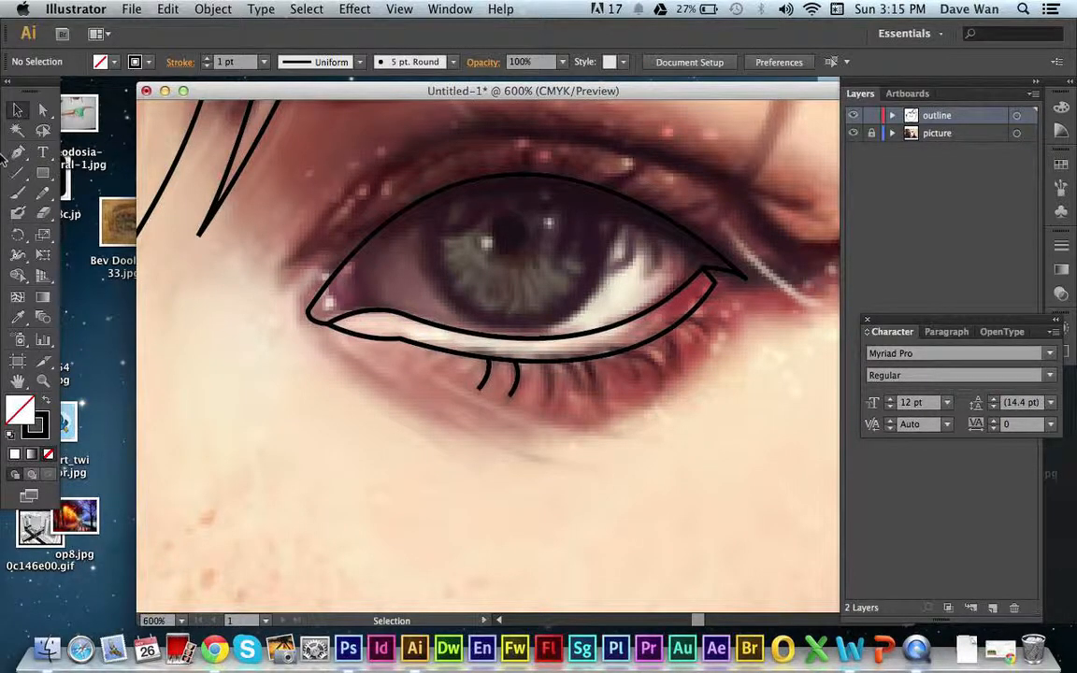
{"action": "left_click", "coordinate": [20, 155]}
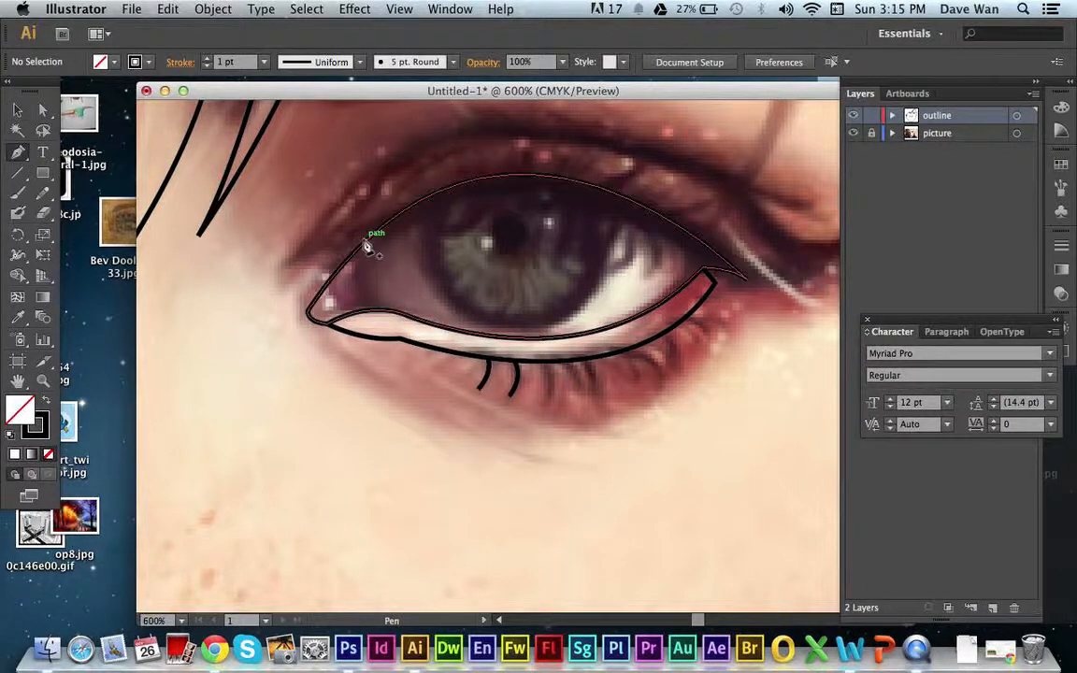
- Draw the iris outline as an open curve from the upper lid line around its bottom and back up to the lid, and deselect it
{"action": "left_click", "coordinate": [443, 192]}
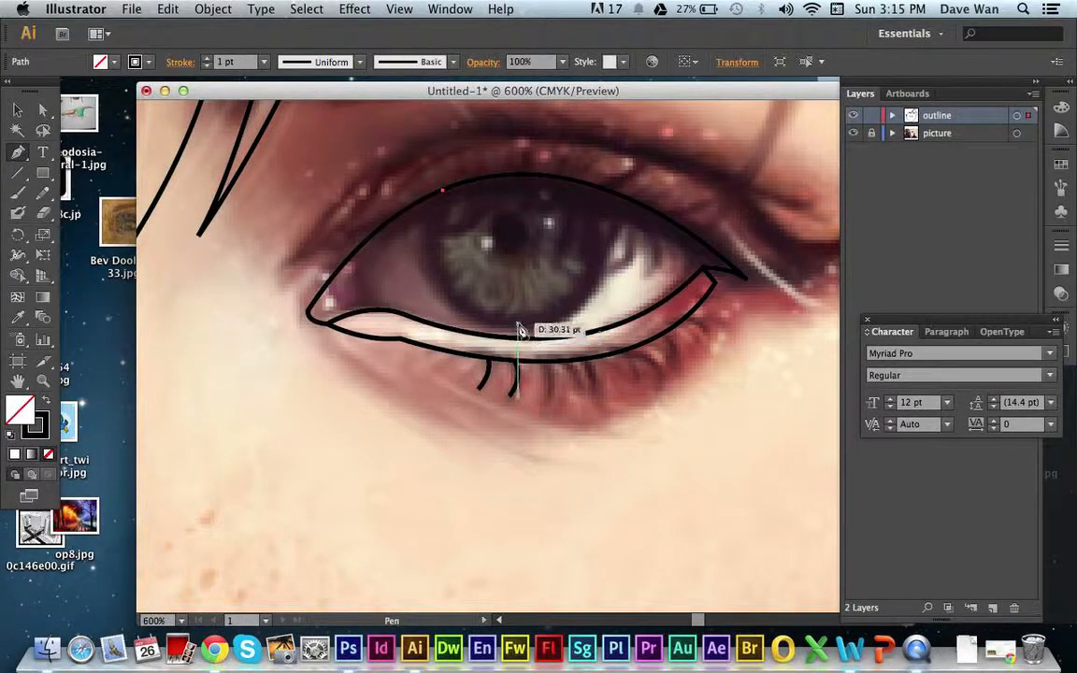
{"action": "left_click_drag", "start_coordinate": [513, 327], "coordinate": [652, 344]}
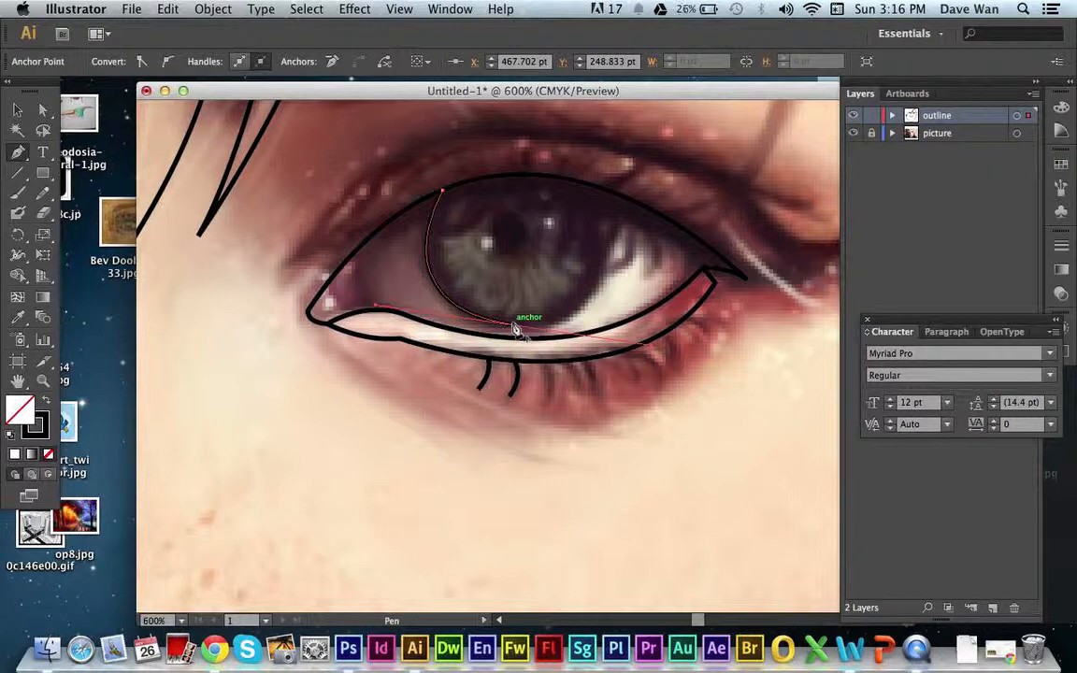
{"action": "left_click", "coordinate": [514, 327]}
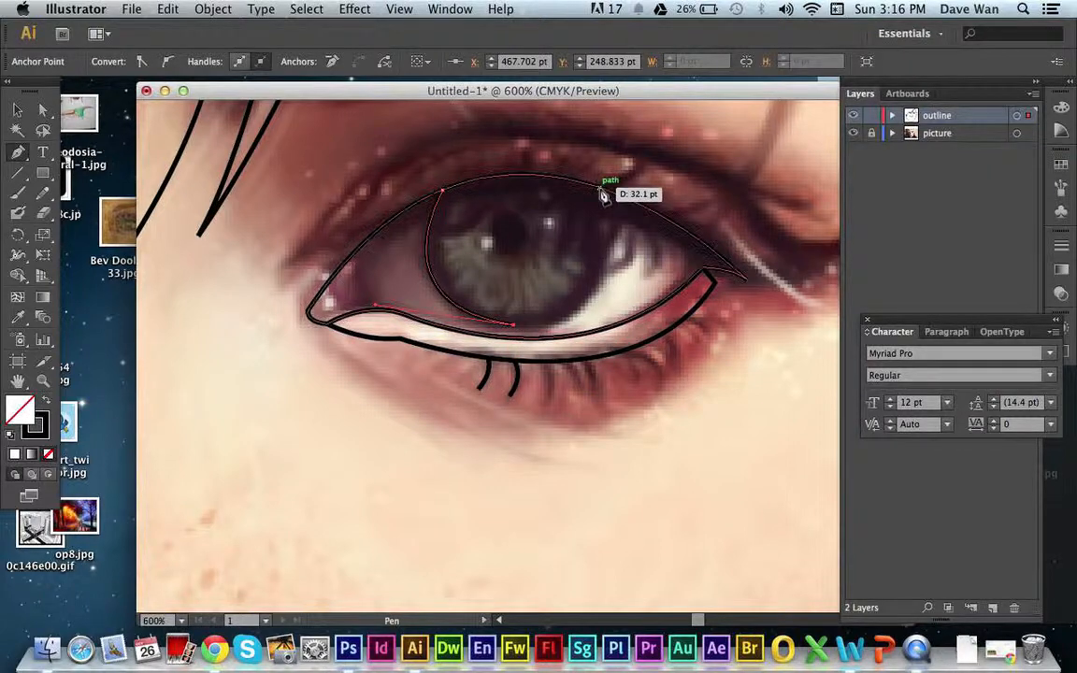
{"action": "left_click_drag", "start_coordinate": [601, 189], "coordinate": [565, 243]}
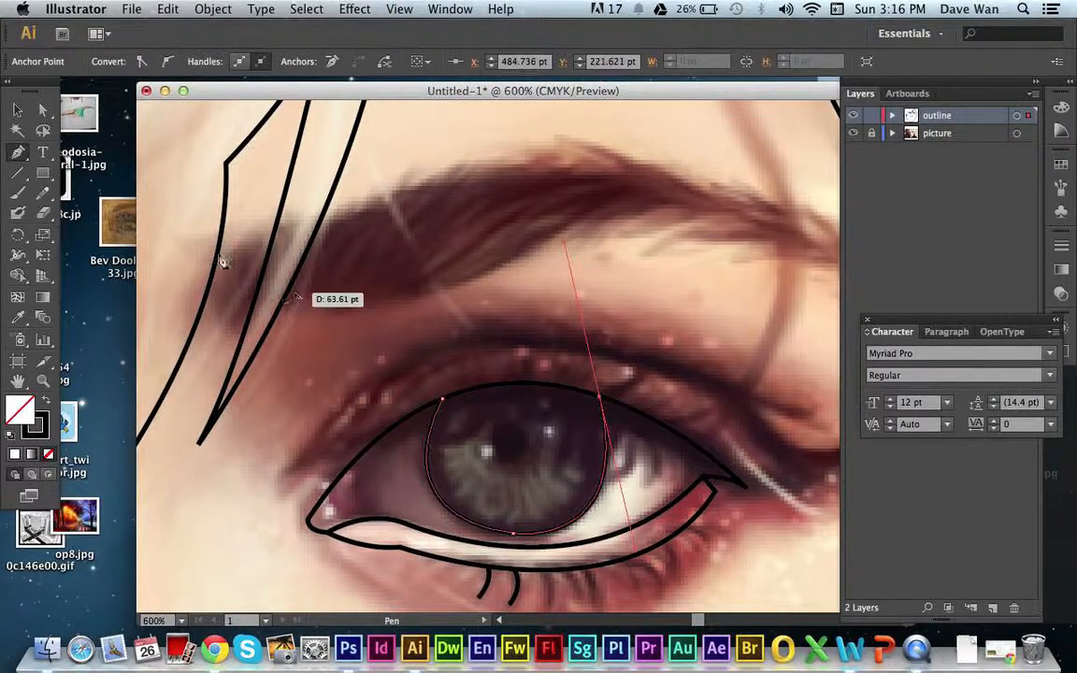
{"action": "left_click", "coordinate": [17, 110]}
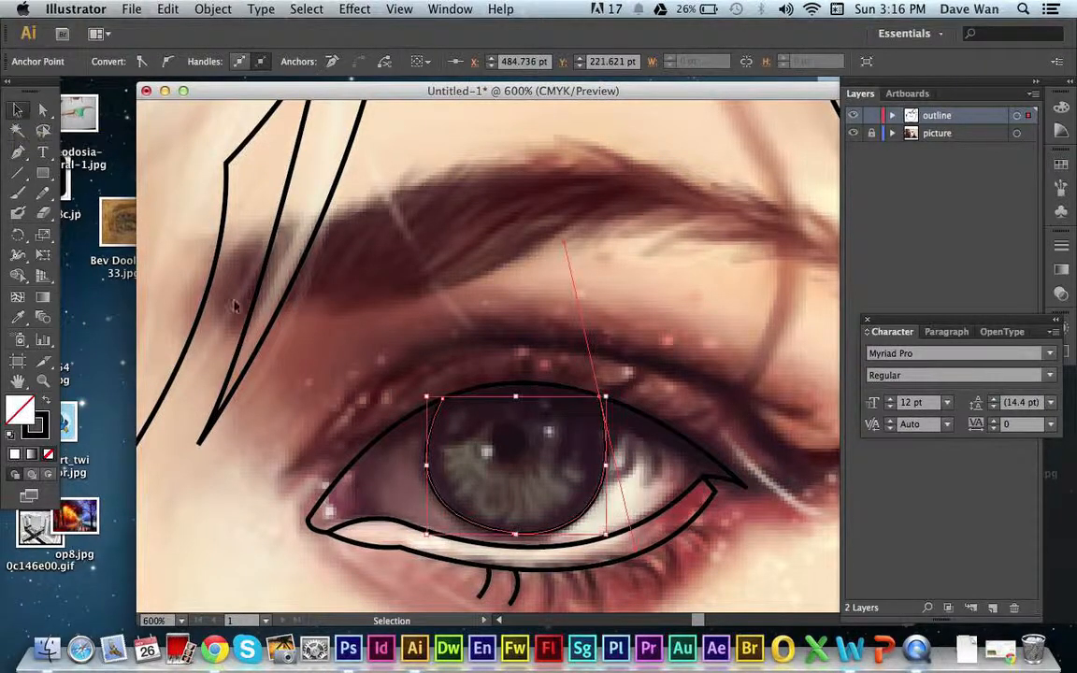
{"action": "left_click", "coordinate": [247, 314]}
{"action": "left_click", "coordinate": [17, 151]}
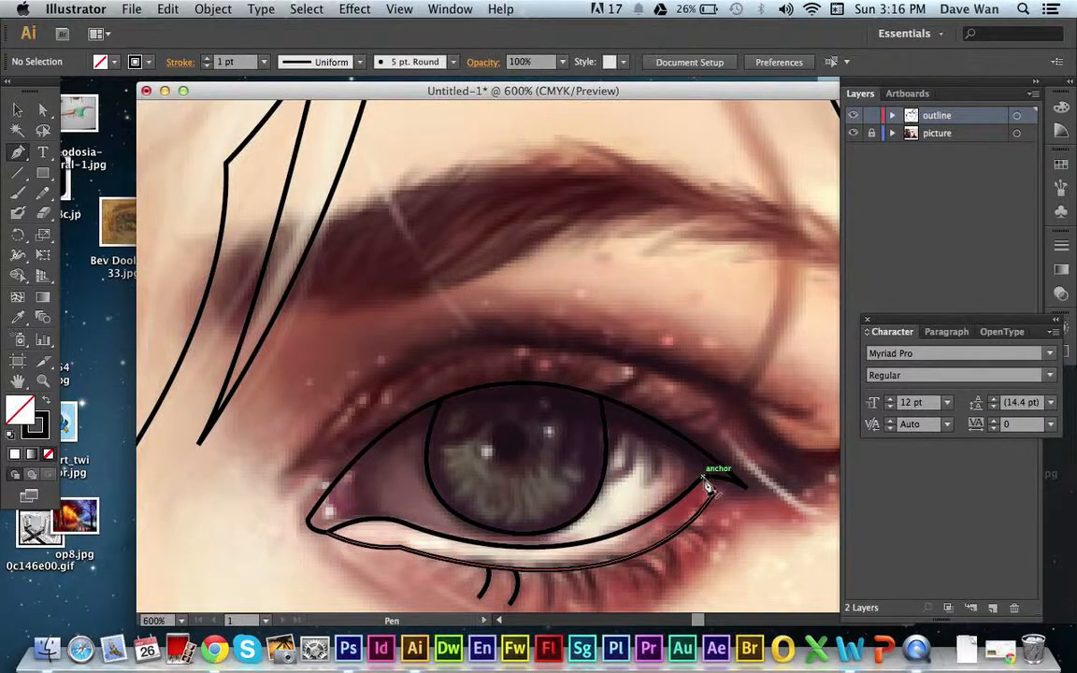
{"action": "left_click", "coordinate": [703, 477]}
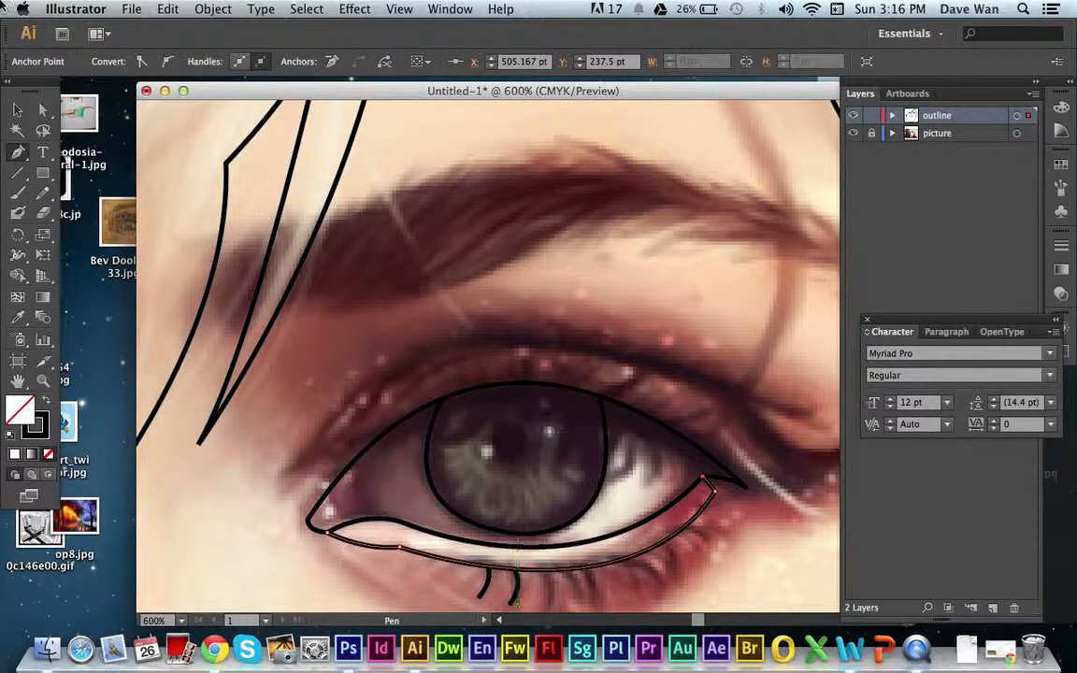
{"action": "left_click", "coordinate": [17, 109]}
{"action": "left_click", "coordinate": [248, 278]}
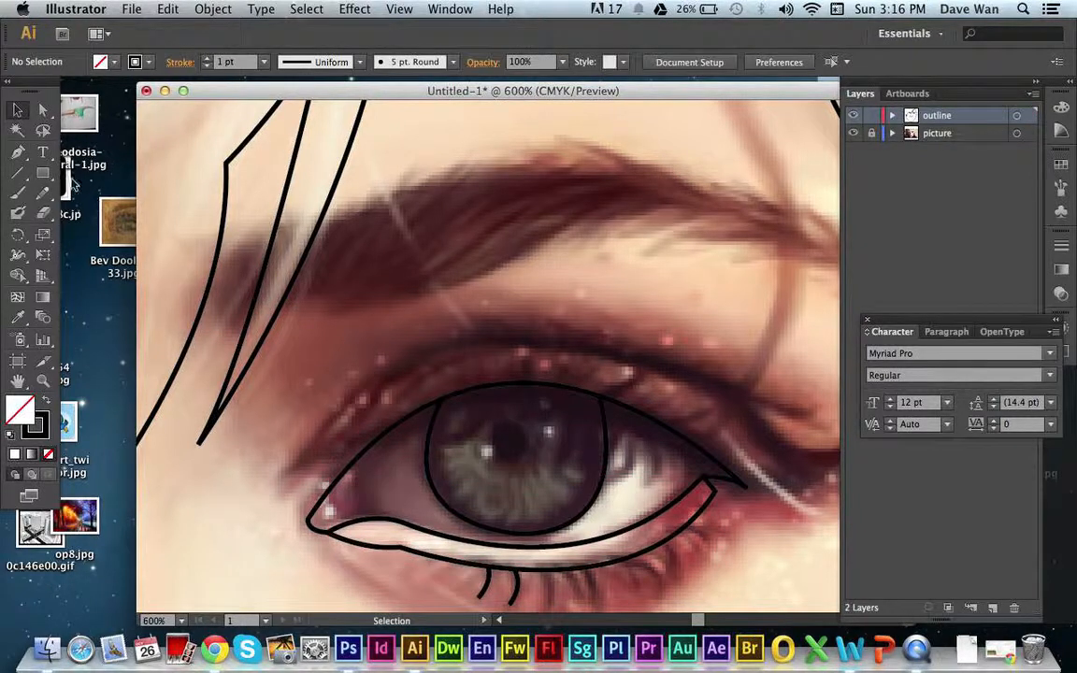
- Start the upper lid's inner edge with a small hook at the inner lid line, and arc it across the iris to near the outer corner
{"action": "left_click", "coordinate": [18, 152]}
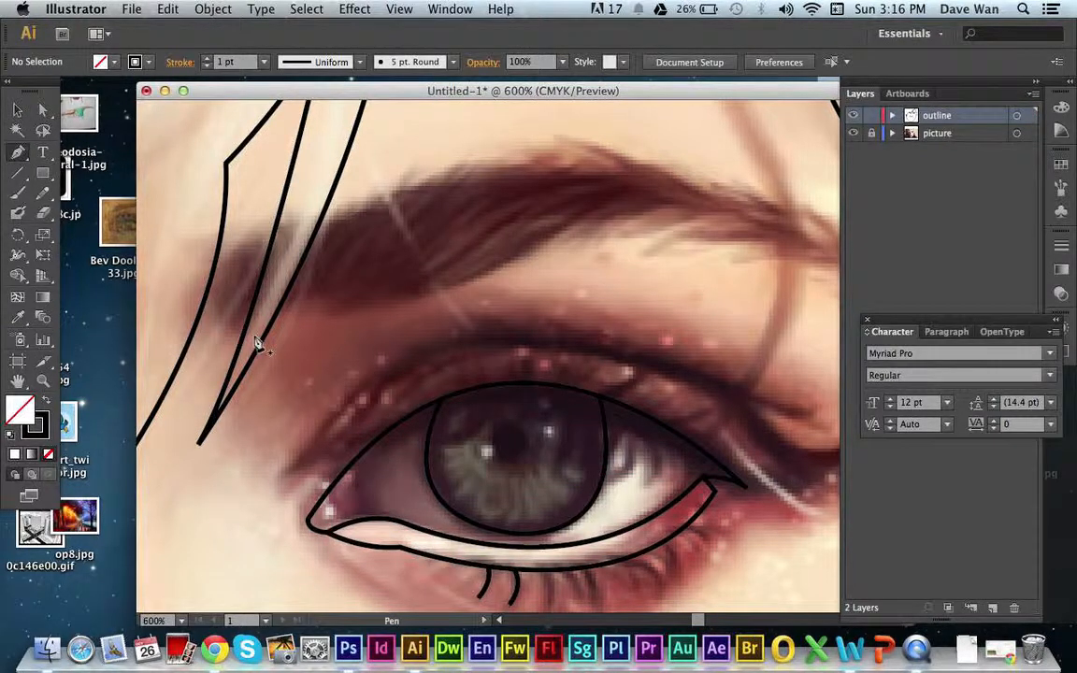
{"action": "left_click", "coordinate": [370, 445]}
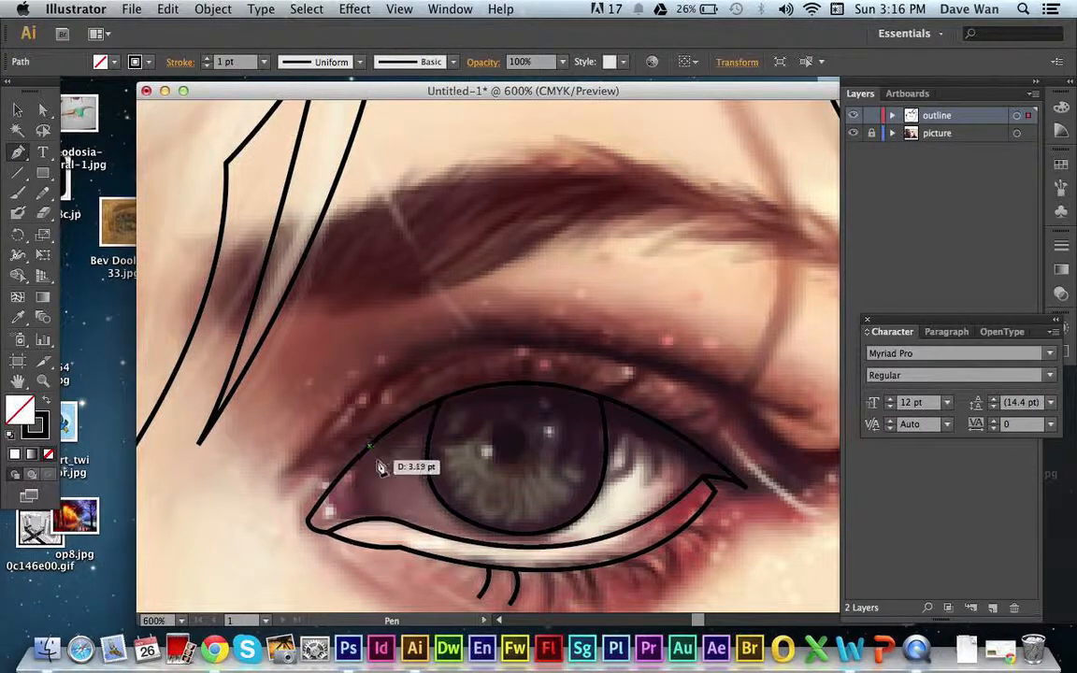
{"action": "left_click_drag", "start_coordinate": [377, 460], "coordinate": [398, 460]}
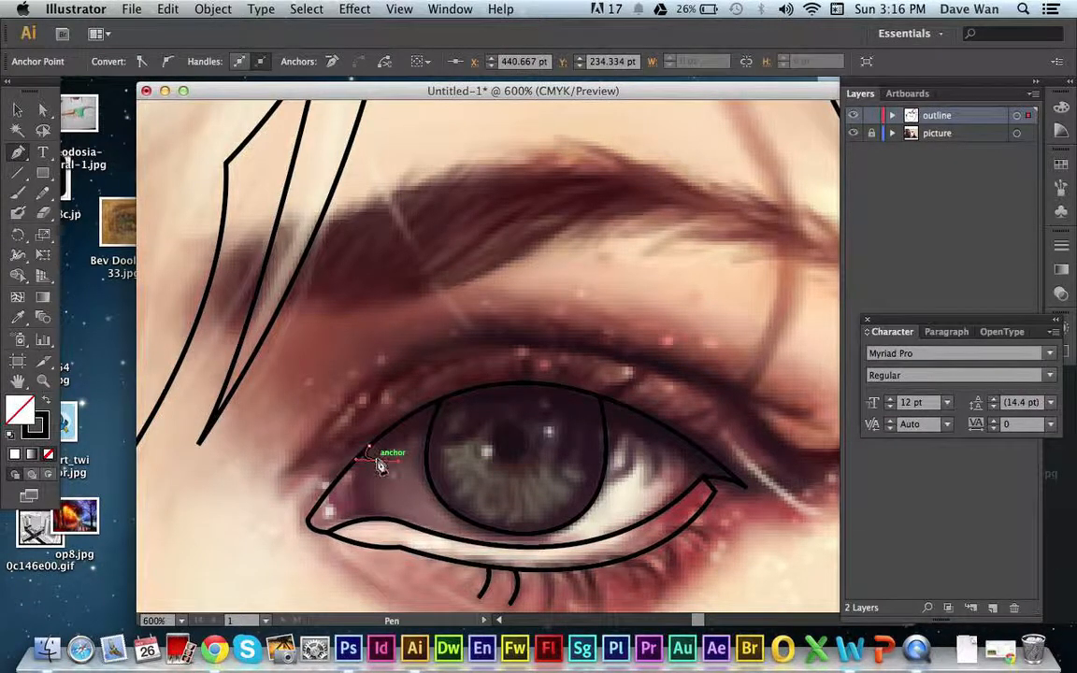
{"action": "left_click", "coordinate": [377, 460]}
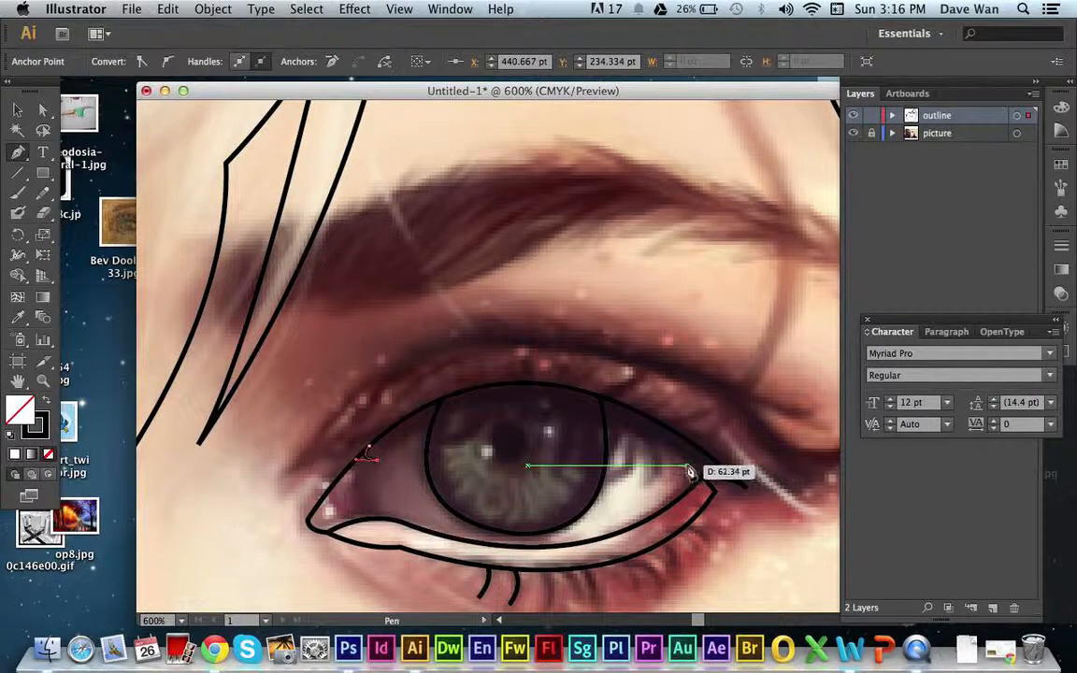
{"action": "left_click_drag", "start_coordinate": [688, 460], "coordinate": [869, 592]}
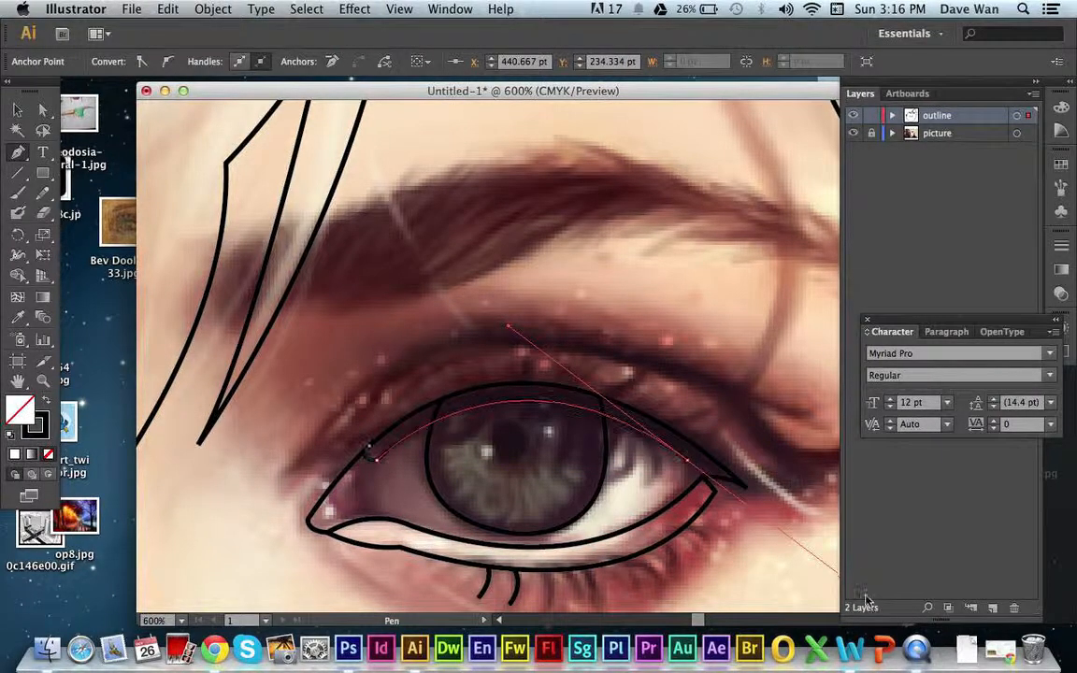
{"action": "left_click", "coordinate": [688, 464]}
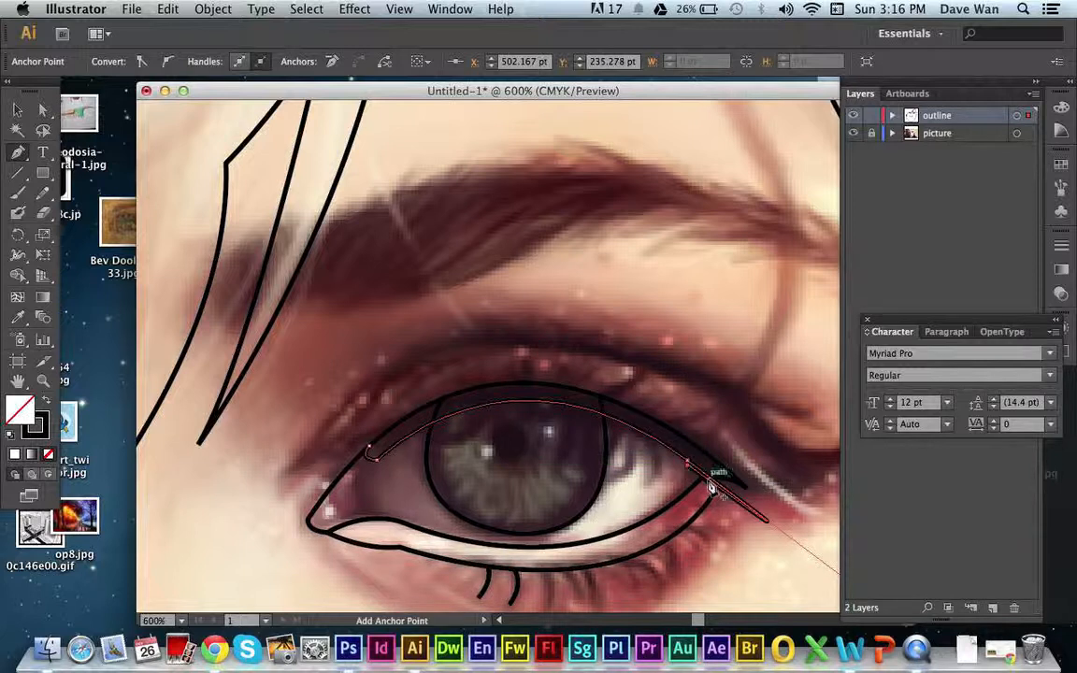
{"action": "key", "text": "super+z"}
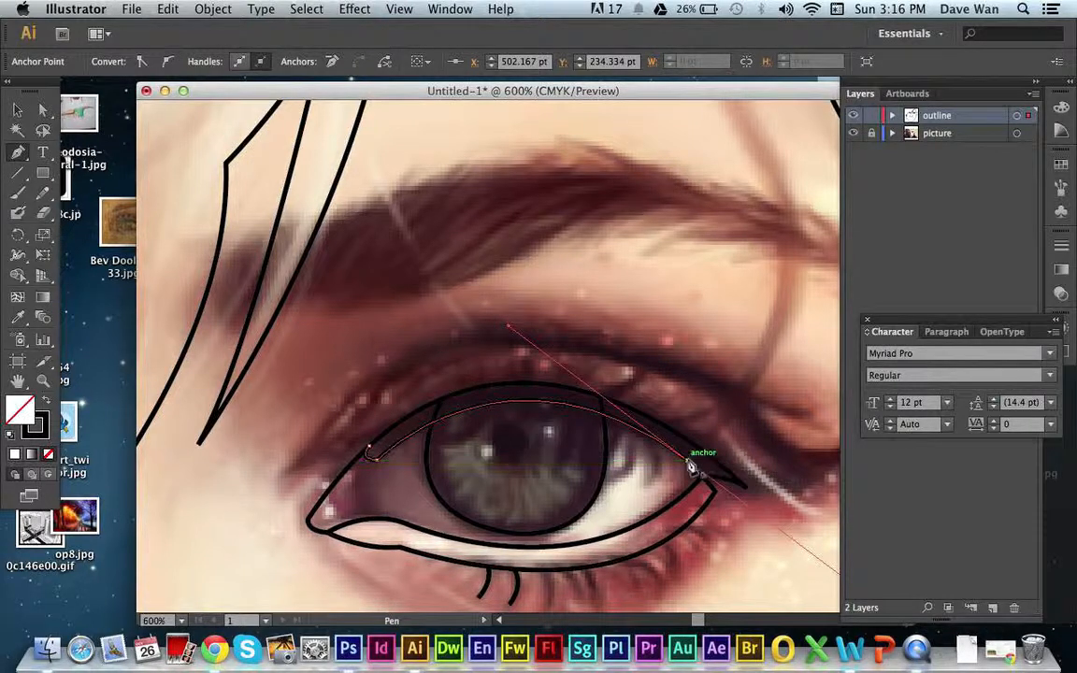
{"action": "left_click", "coordinate": [688, 462]}
- Continue the lid's inner edge with a curve from the outer corner down to the eyeball's lower edge, and deselect it
{"action": "left_click_drag", "start_coordinate": [574, 537], "coordinate": [551, 544]}
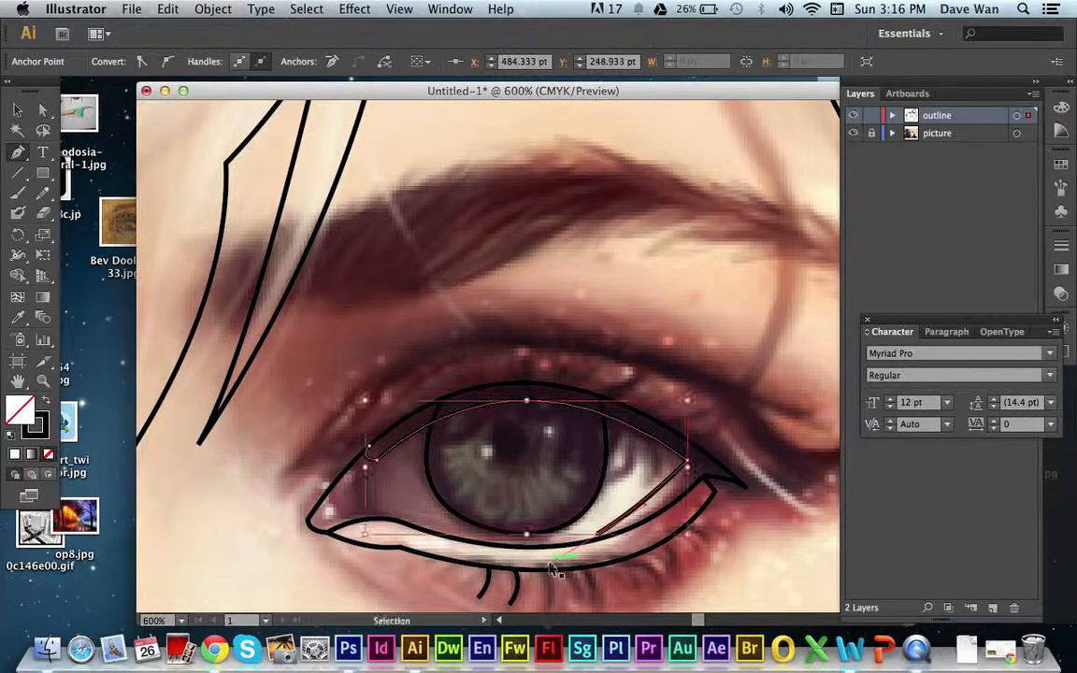
{"action": "key", "text": "super+z"}
{"action": "left_click_drag", "start_coordinate": [590, 541], "coordinate": [518, 550]}
{"action": "left_click", "coordinate": [515, 558]}
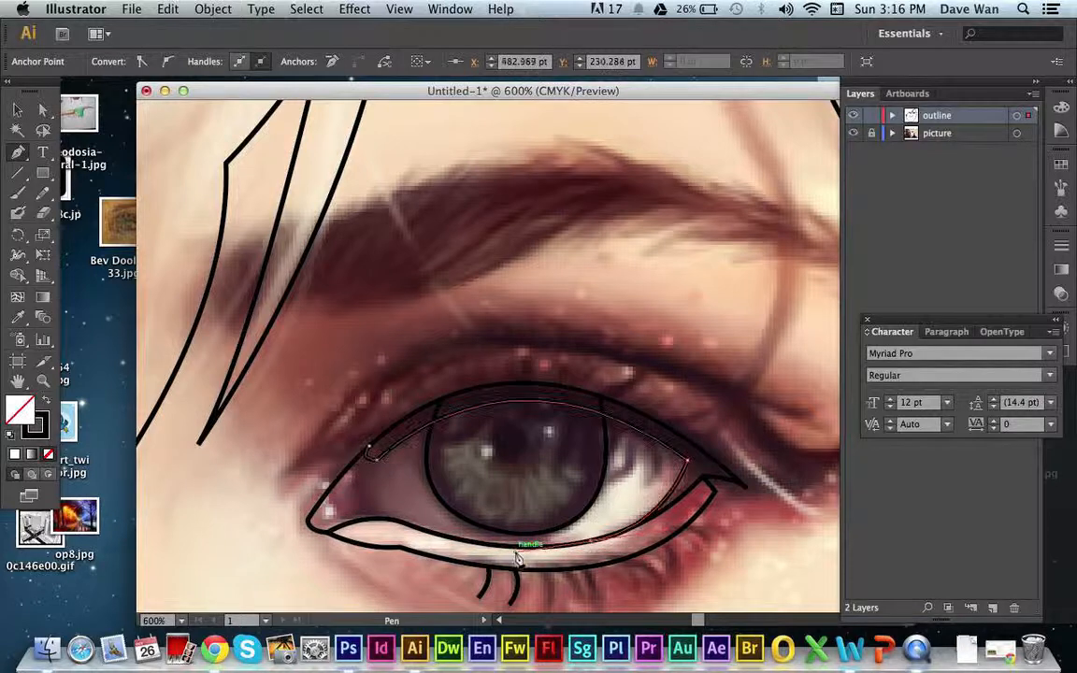
{"action": "left_click", "coordinate": [17, 110]}
{"action": "left_click", "coordinate": [481, 277]}
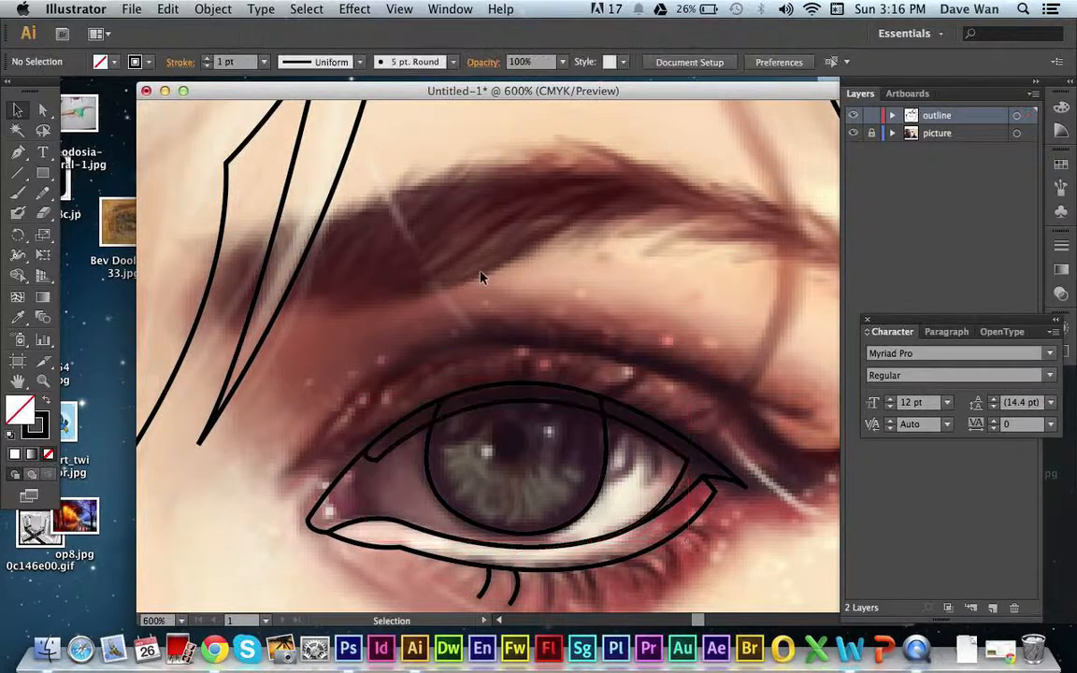
- Hide the picture layer and examine the whole face outline at 100% zoom
{"action": "left_click", "coordinate": [853, 133]}
{"action": "left_click", "coordinate": [854, 135]}
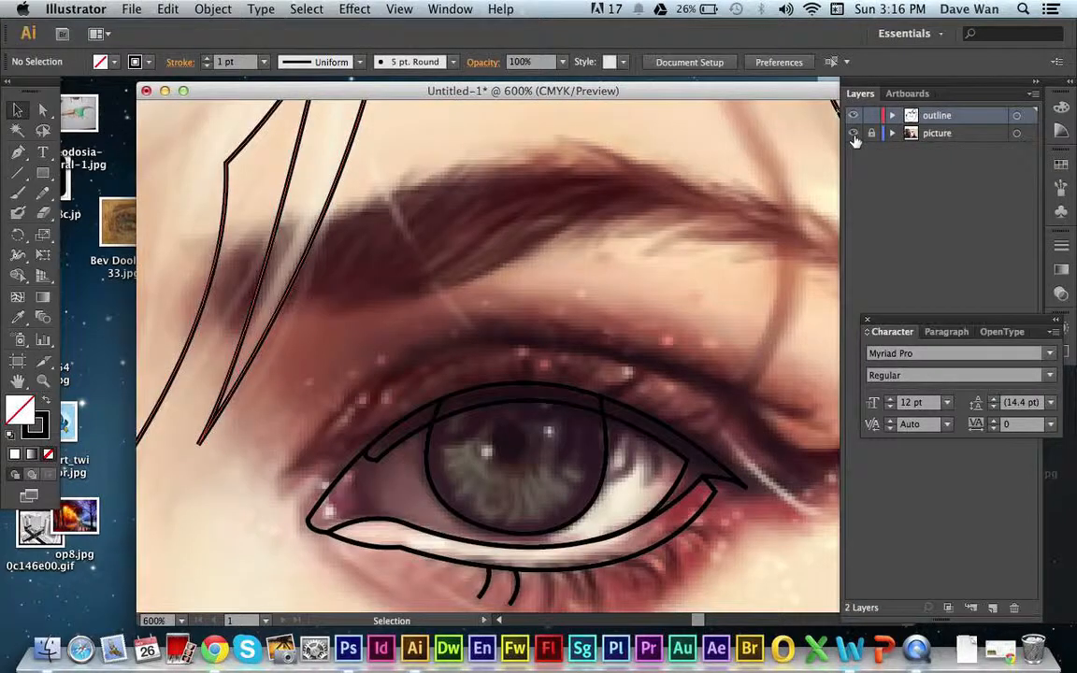
{"action": "left_click", "coordinate": [854, 136]}
{"action": "left_click", "coordinate": [854, 136]}
{"action": "left_click", "coordinate": [853, 136]}
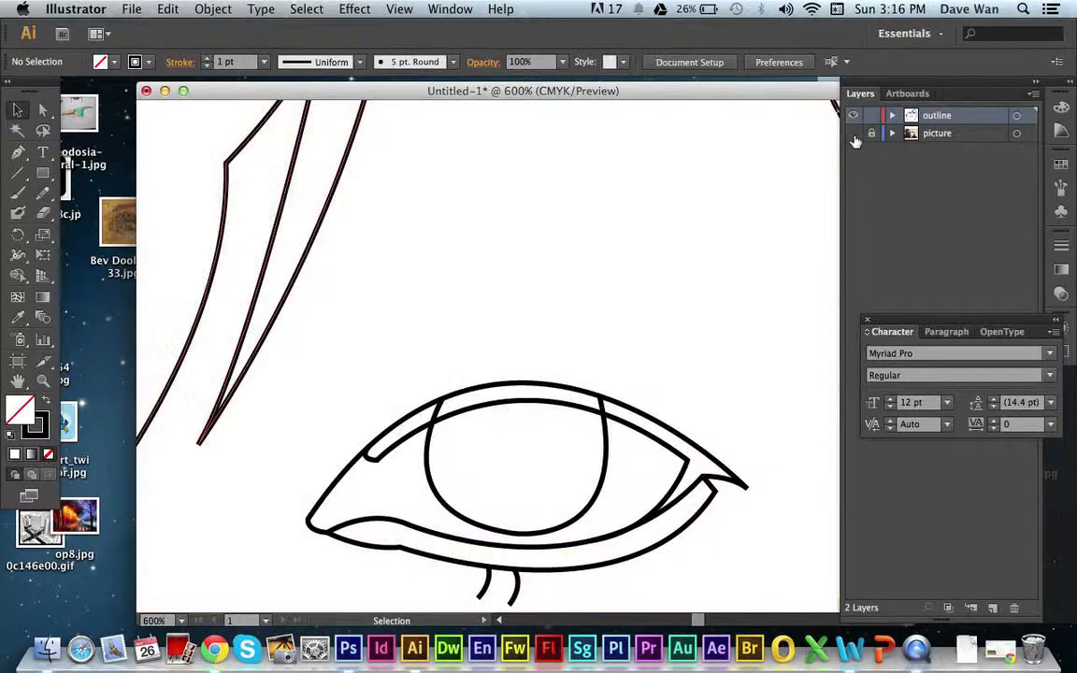
{"action": "key", "text": "super+1"}
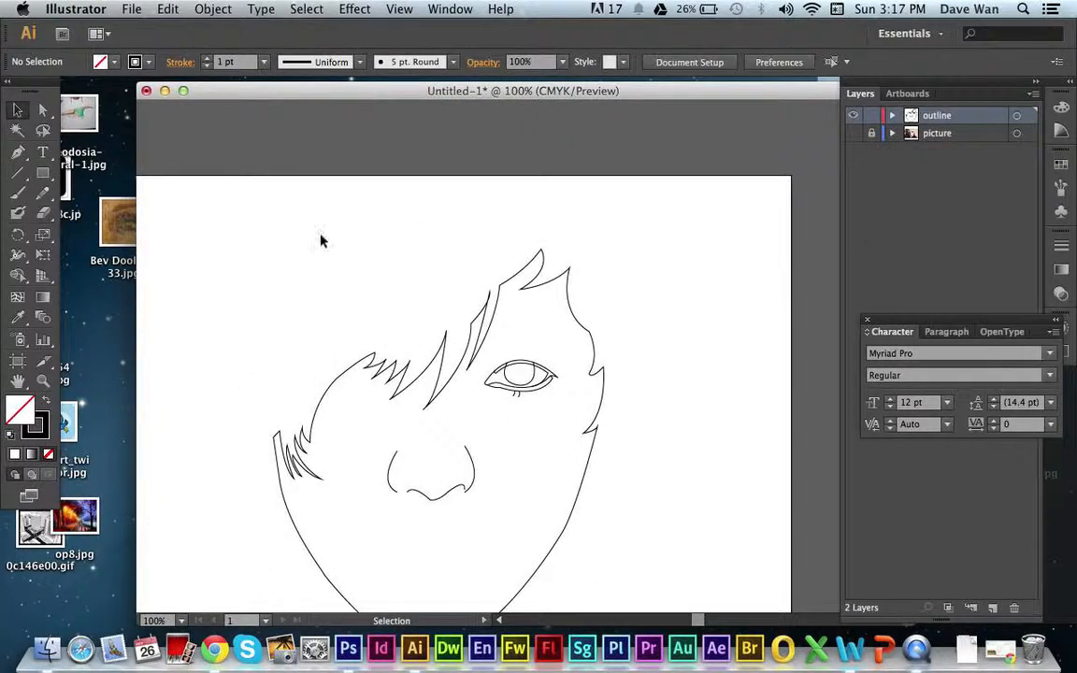
{"action": "left_click", "coordinate": [18, 380]}
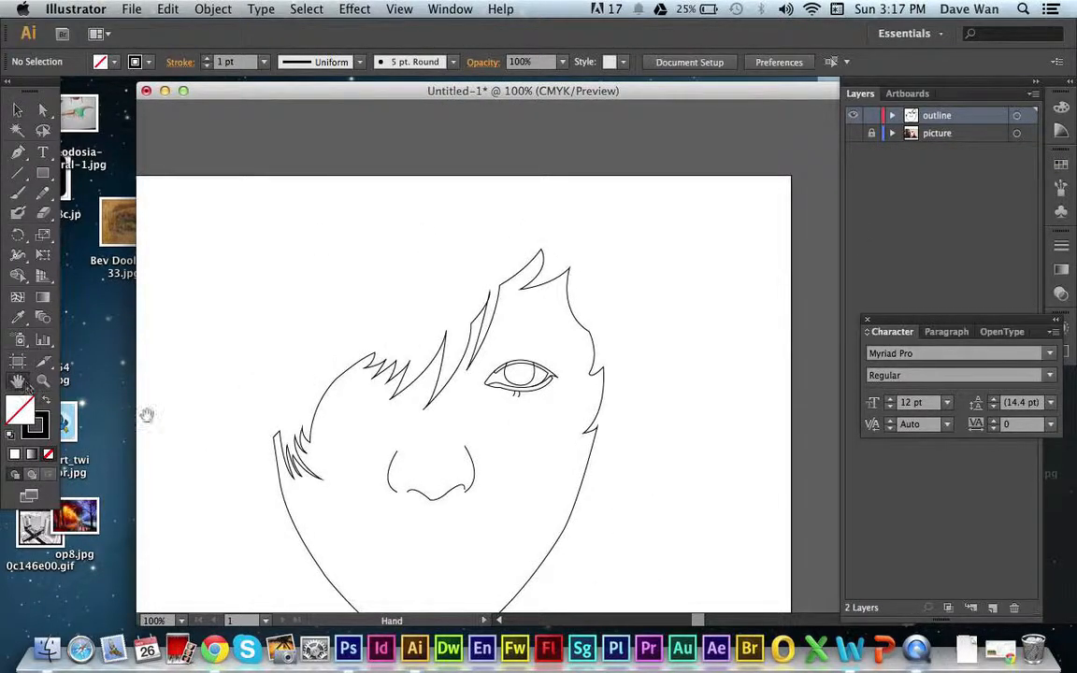
{"action": "mouse_move", "coordinate": [274, 437]}
{"action": "left_mouse_down"}
{"action": "mouse_move", "coordinate": [281, 356]}
{"action": "mouse_move", "coordinate": [322, 379]}
{"action": "left_mouse_up"}
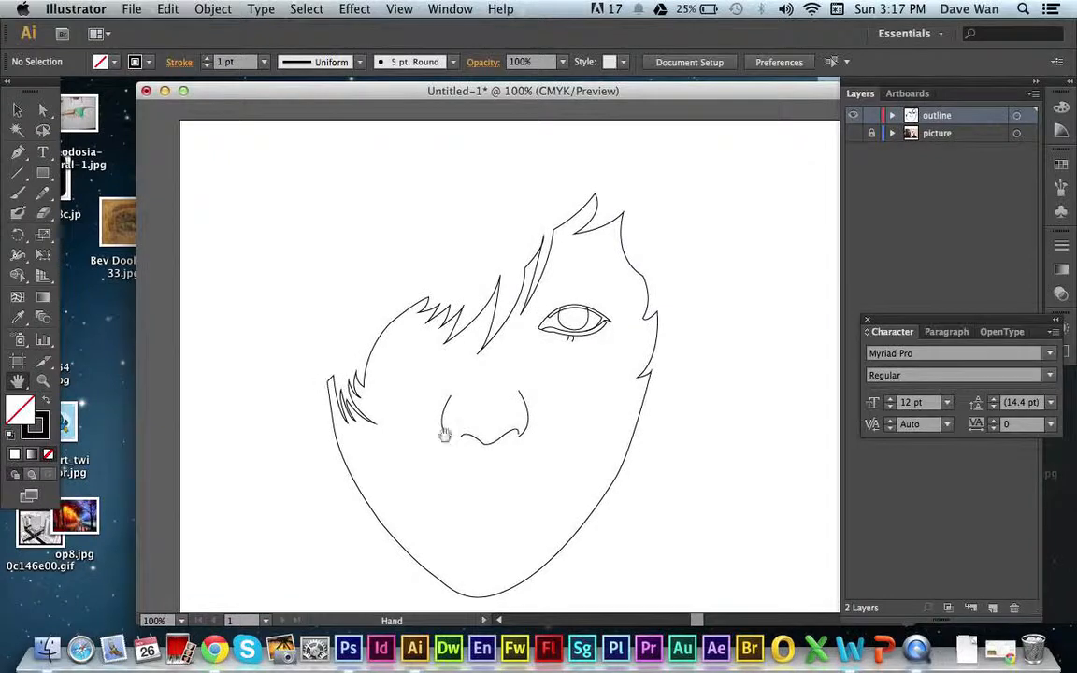